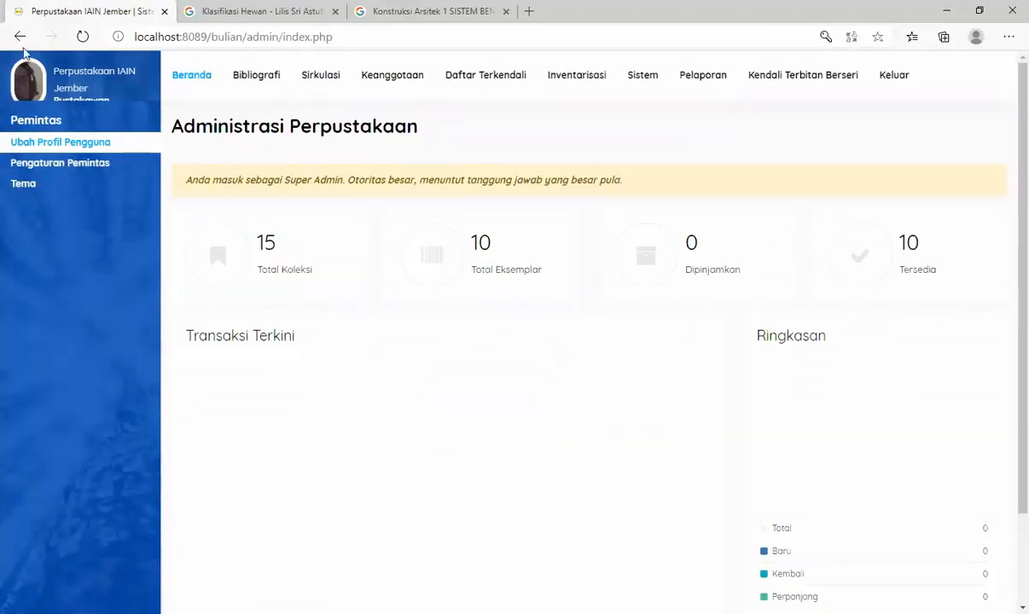
- Open the Bibliografi module and start a new bibliographic record, looking over the blank entry form
click(253, 78)
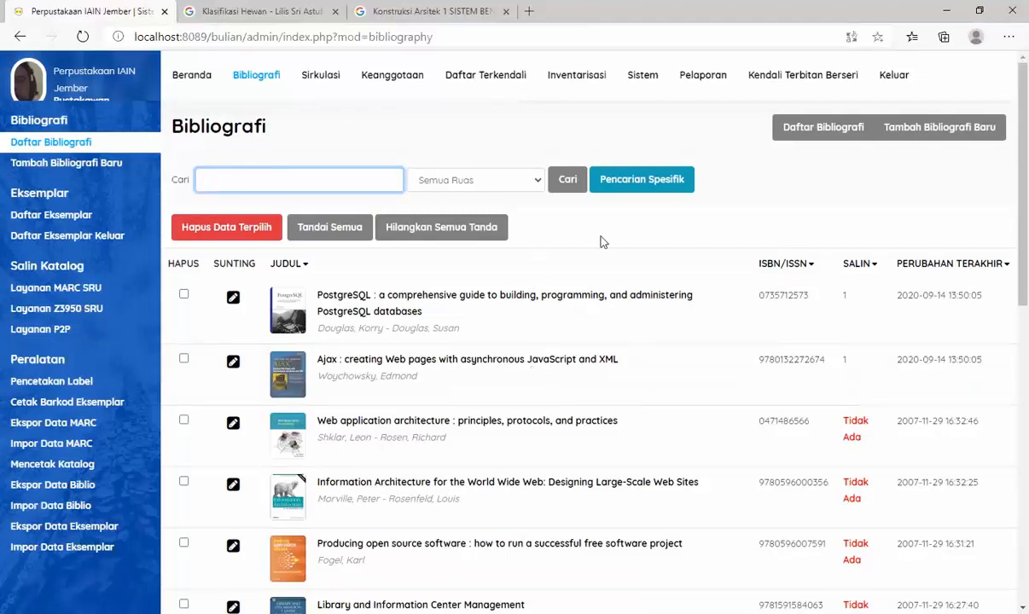
click(927, 134)
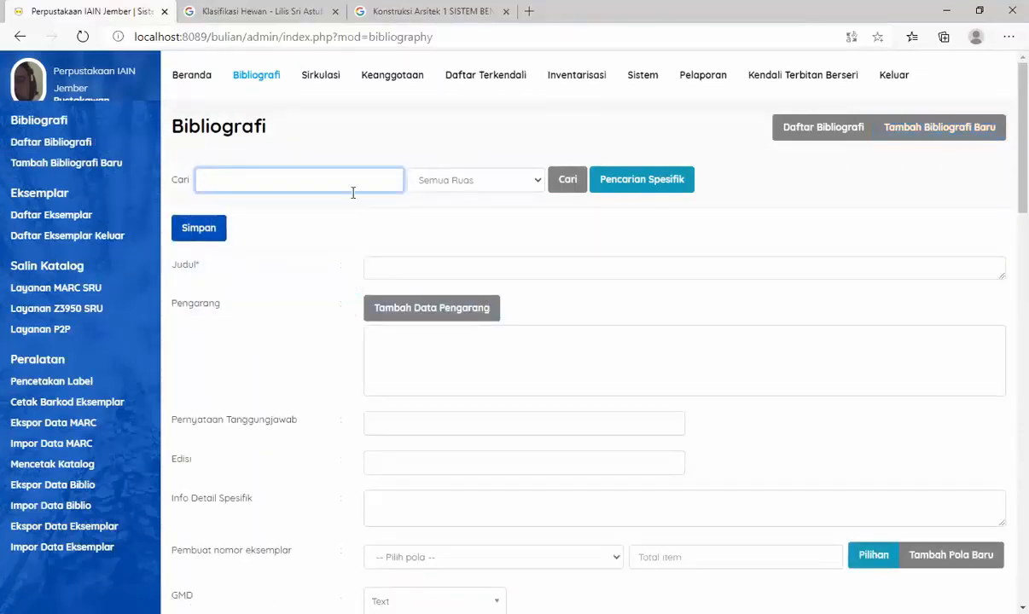
scroll(600, 331, down, 1)
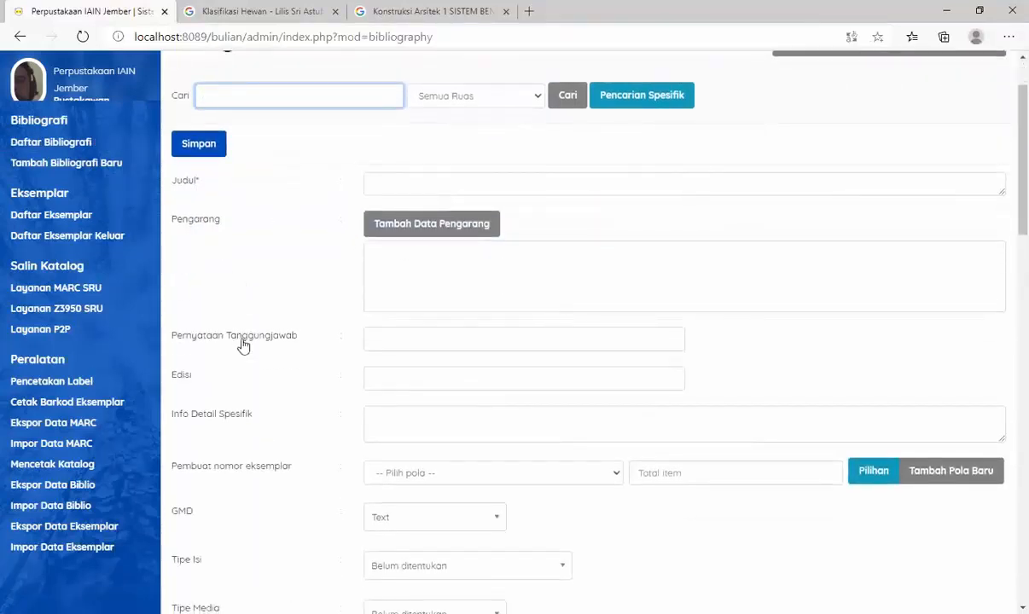
scroll(242, 294, down, 10)
scroll(240, 379, up, 2)
scroll(239, 381, up, 9)
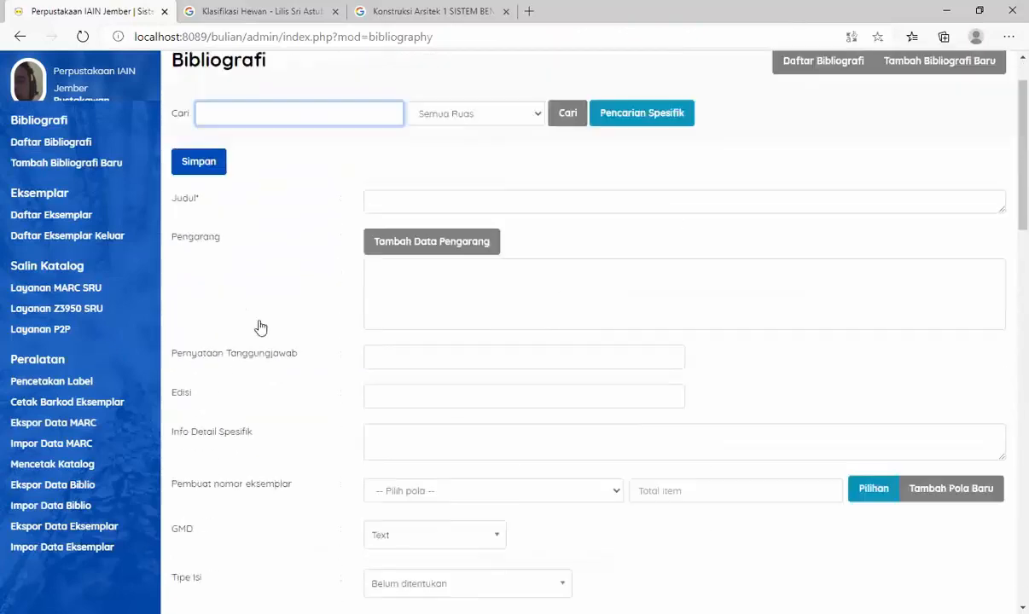
- Enter the main title "Klasifikasi hewan:" in the Judul field, taking it from the book's Google Books preview
click(373, 268)
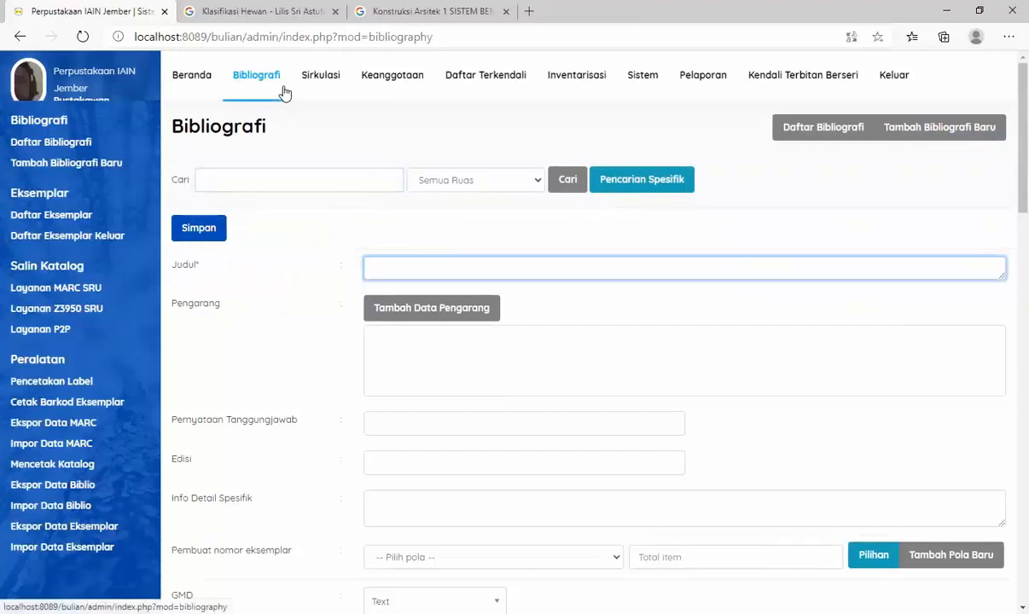
click(256, 11)
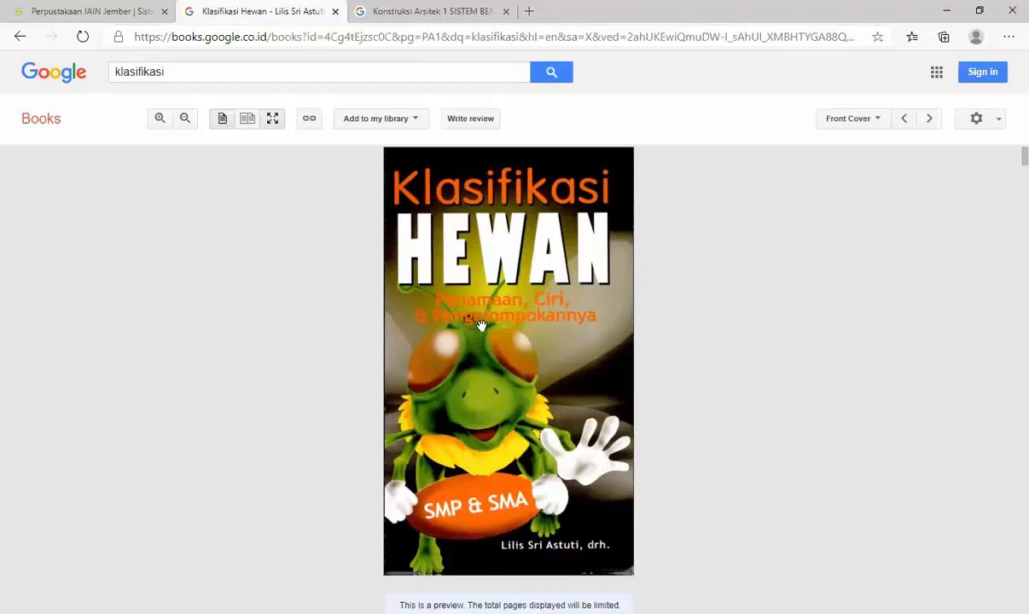
scroll(465, 311, down, 4)
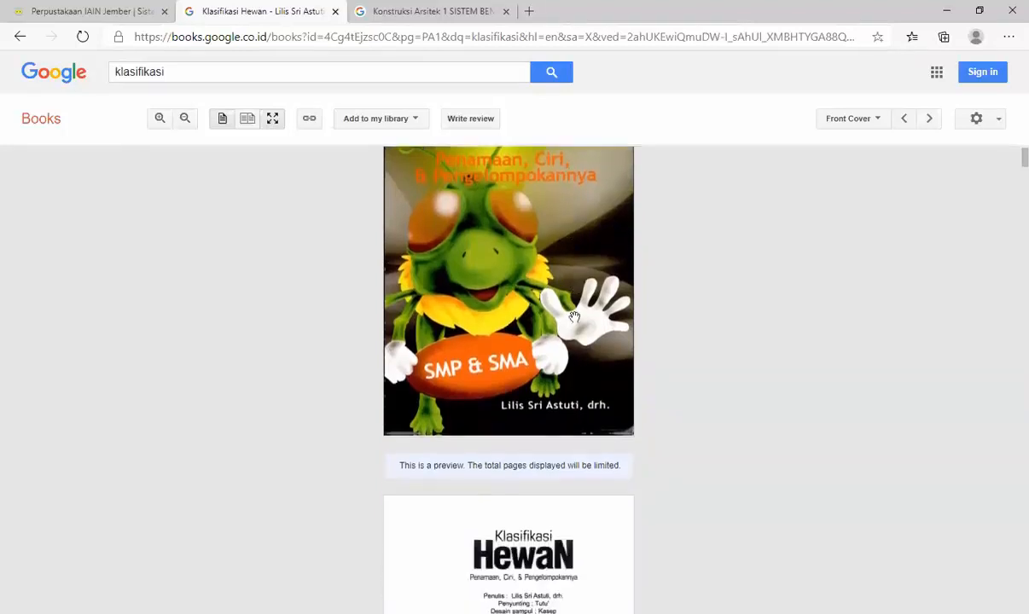
scroll(575, 318, down, 2)
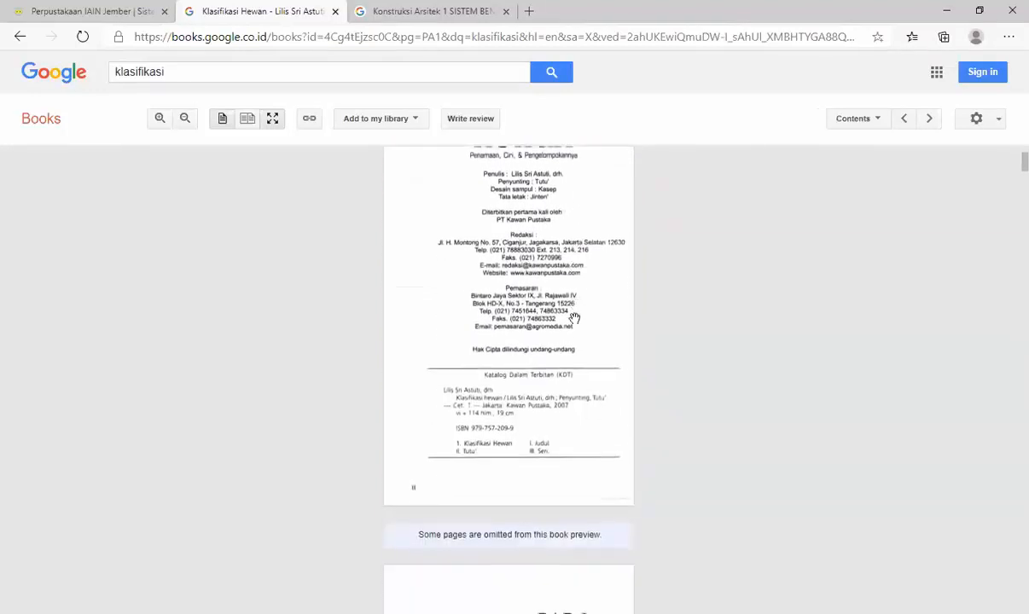
scroll(575, 317, up, 1)
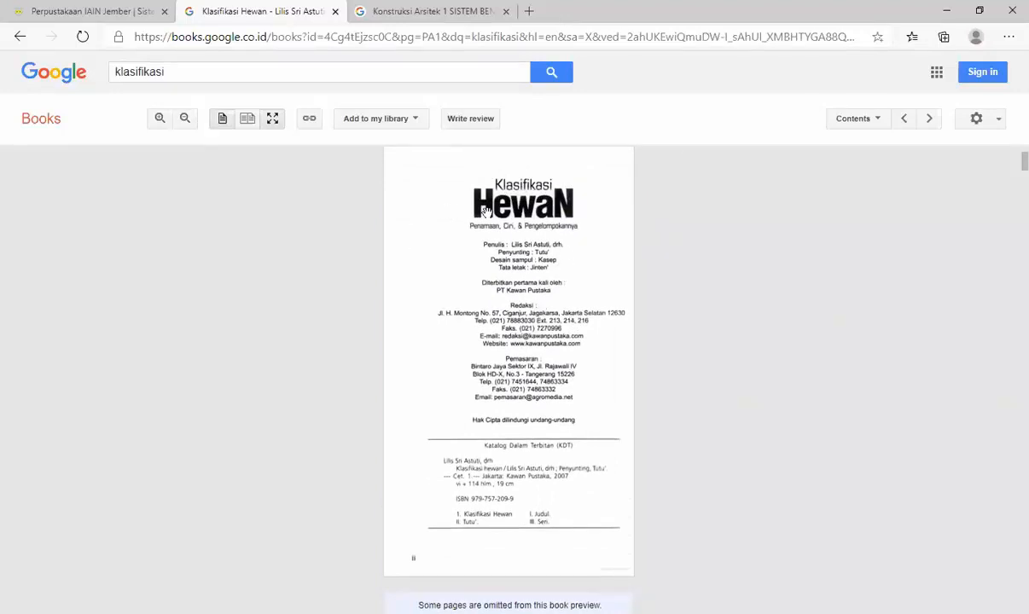
scroll(505, 271, up, 5)
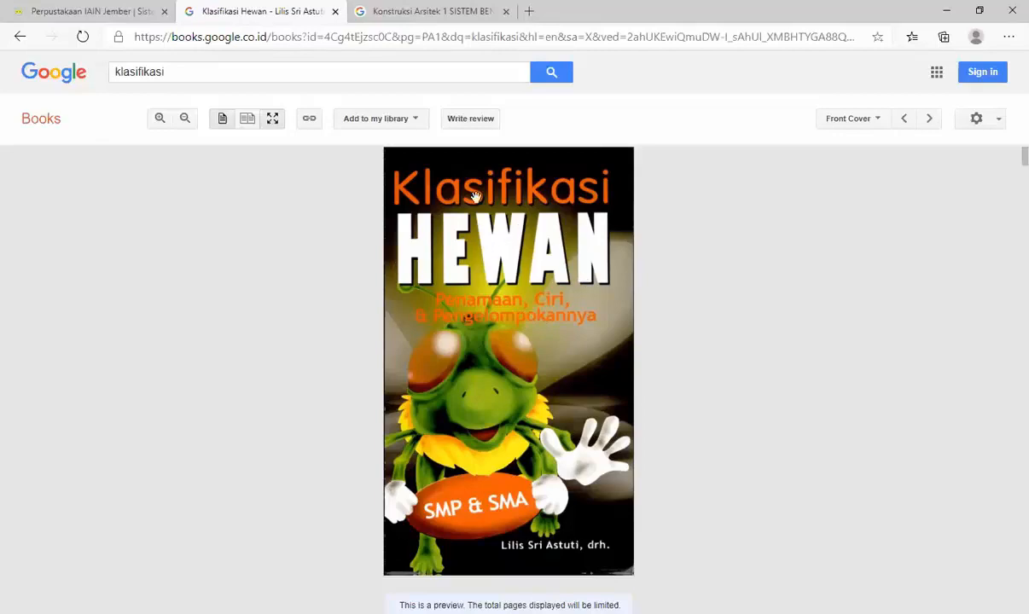
click(99, 10)
click(481, 269)
text(Klasifikas)
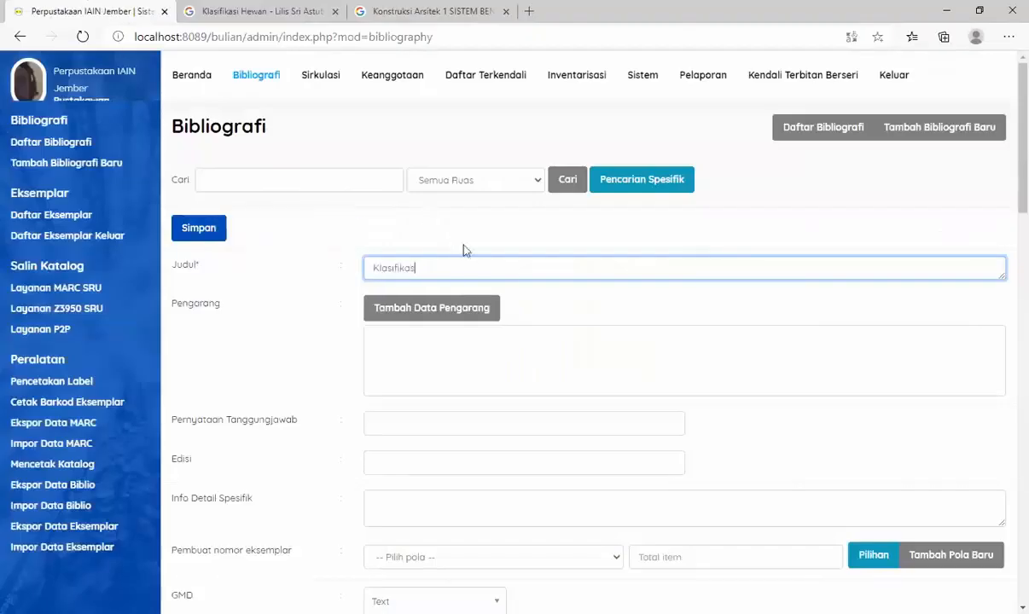
text(i hewan: Penamaan, ciri dan pengelompokannya)
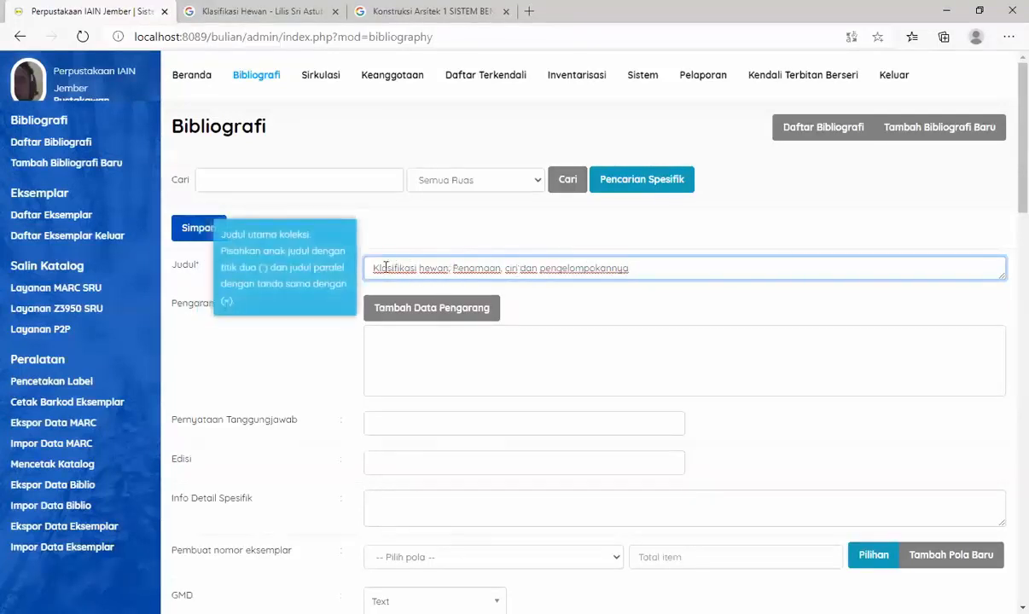
drag(373, 269, 449, 274)
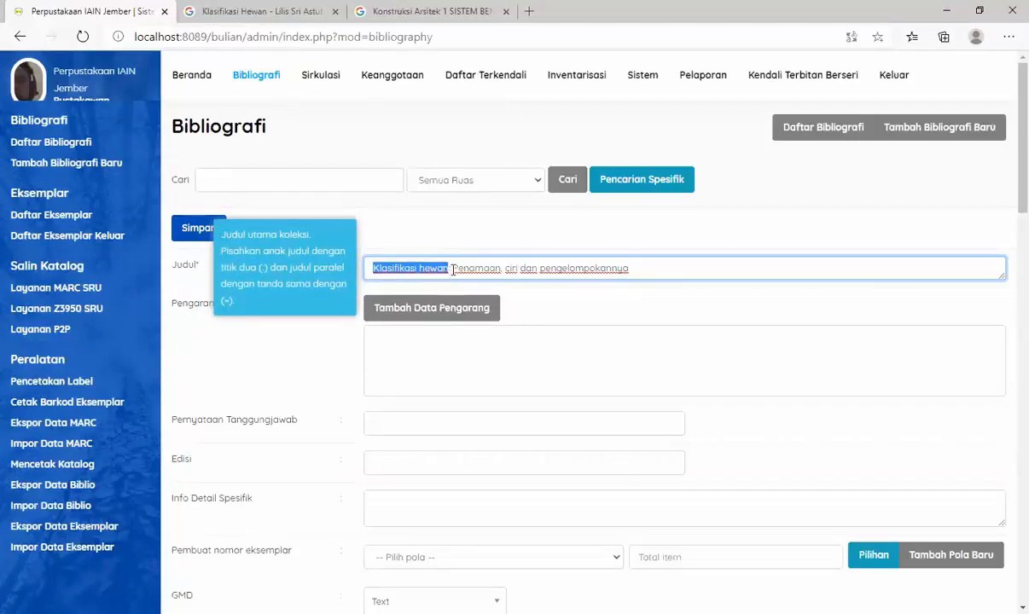
double_click(453, 269)
click(447, 268)
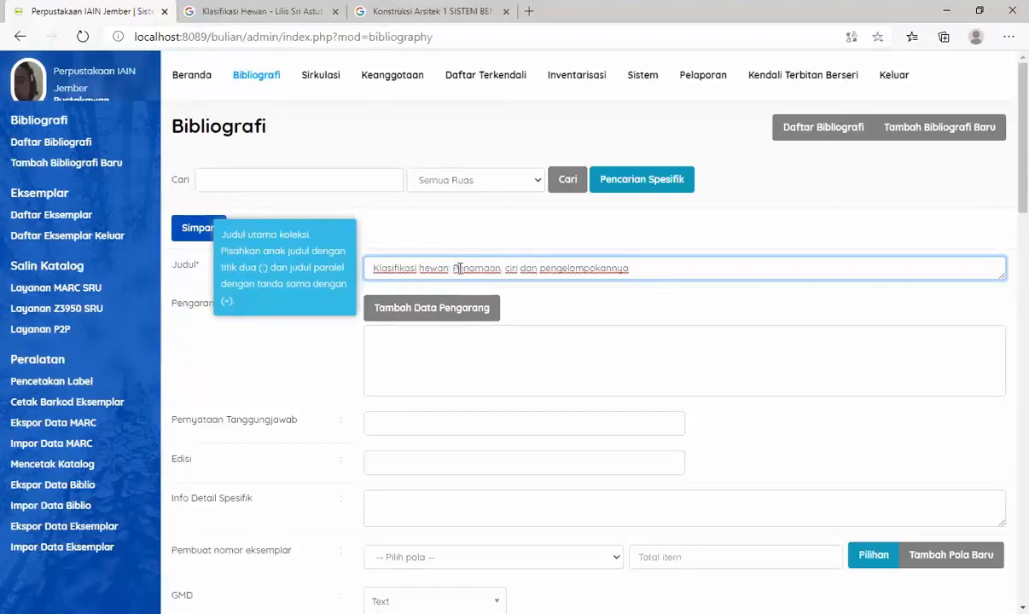
drag(455, 269, 657, 273)
click(657, 271)
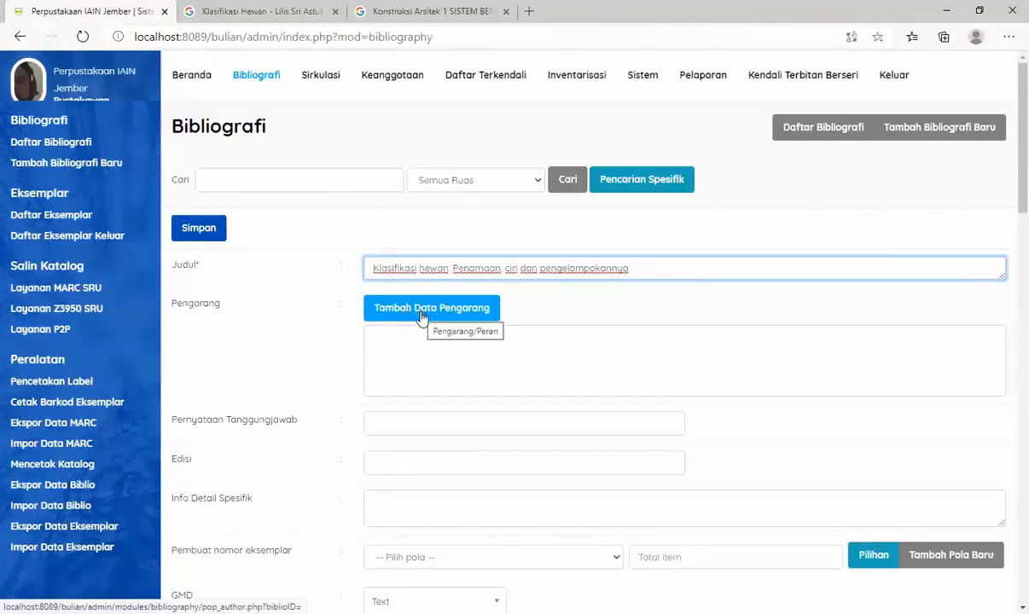
- Add the author named on the Google Books cover to the record as Nama Orang with the role Pengarang Utama
click(249, 21)
scroll(431, 363, down, 3)
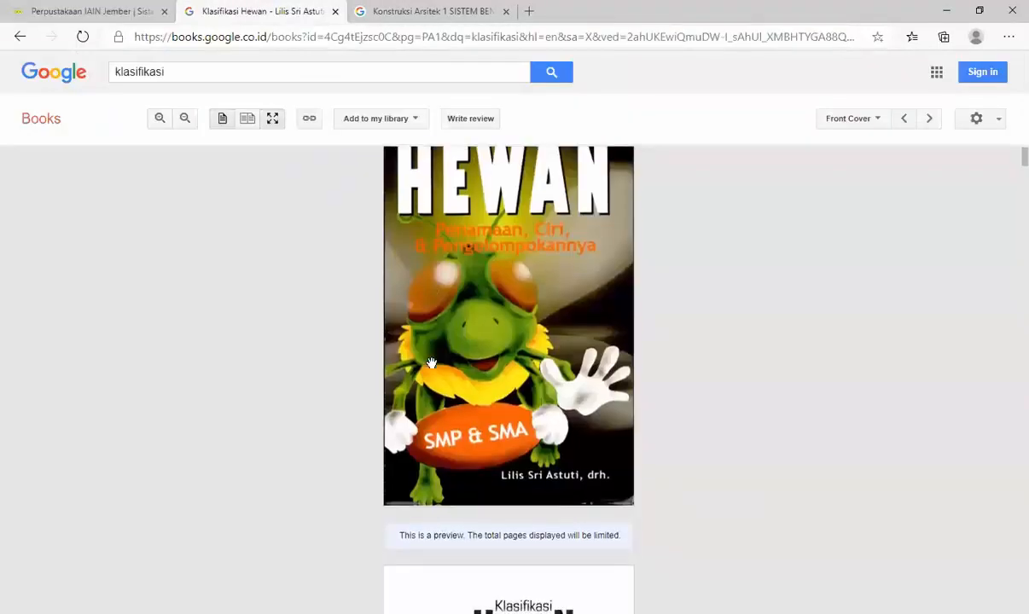
scroll(434, 364, up, 2)
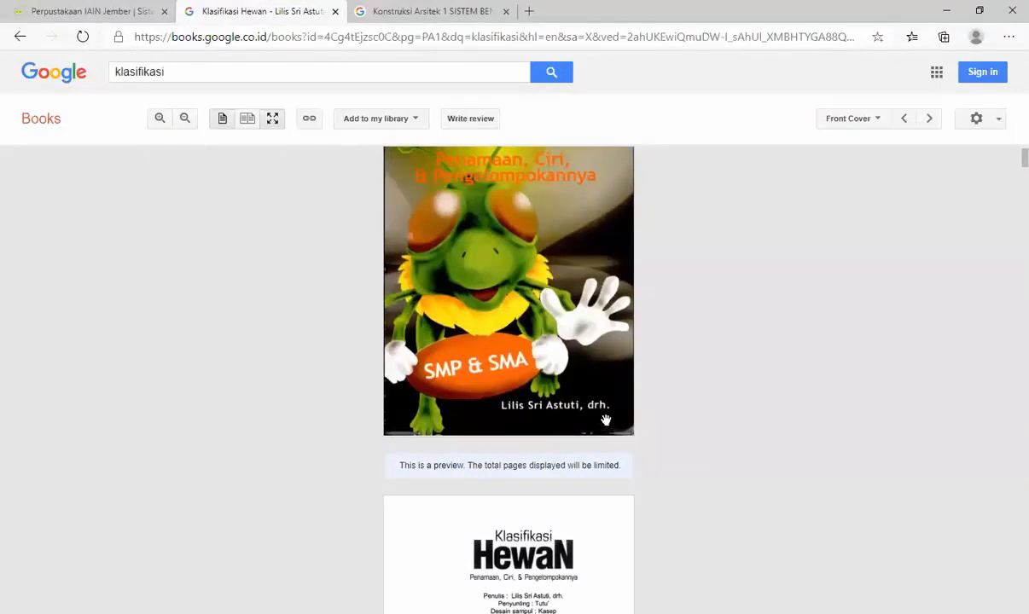
click(90, 11)
click(453, 308)
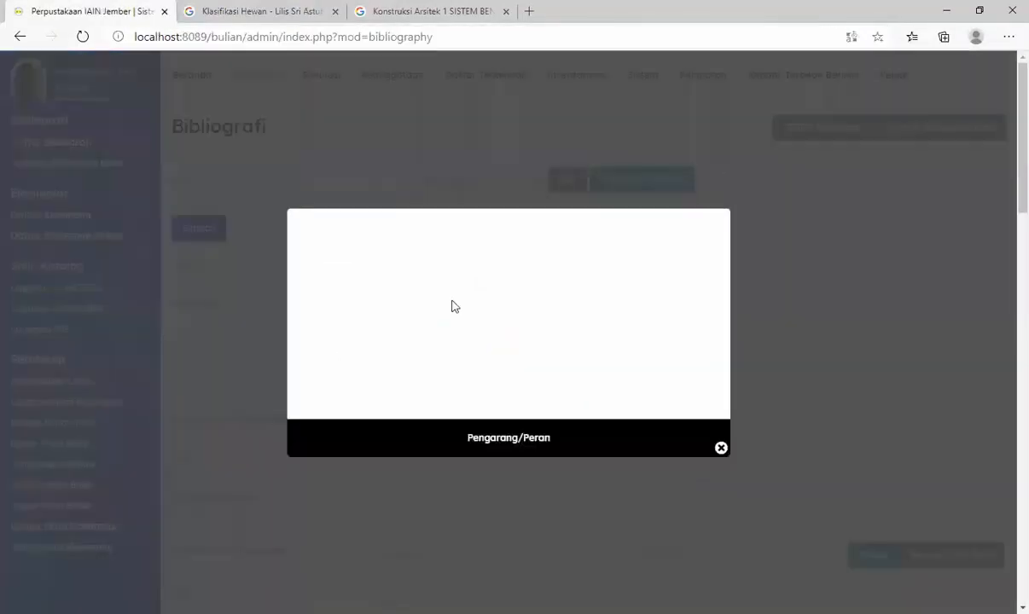
click(720, 450)
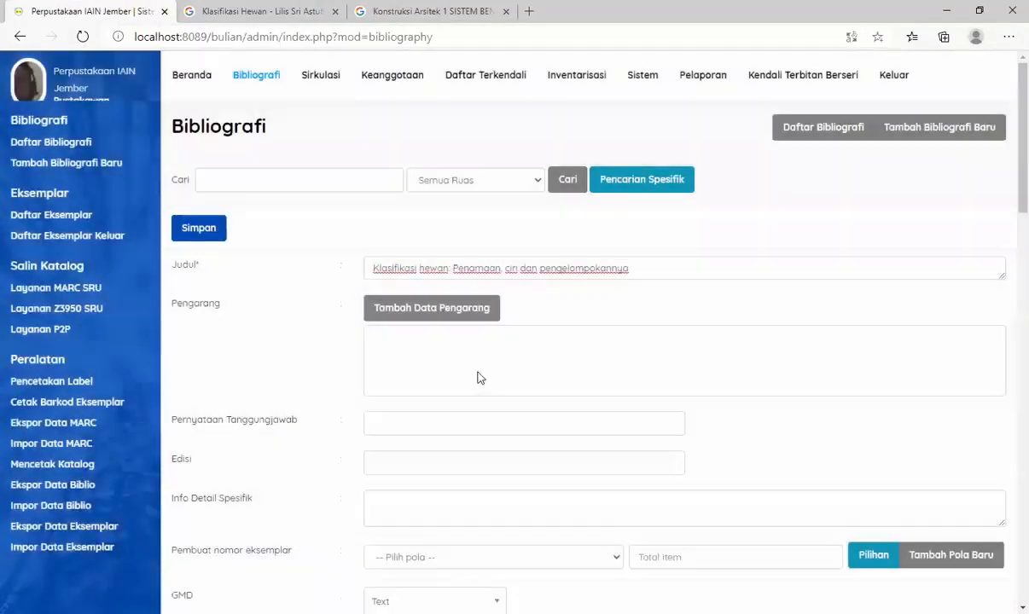
click(431, 309)
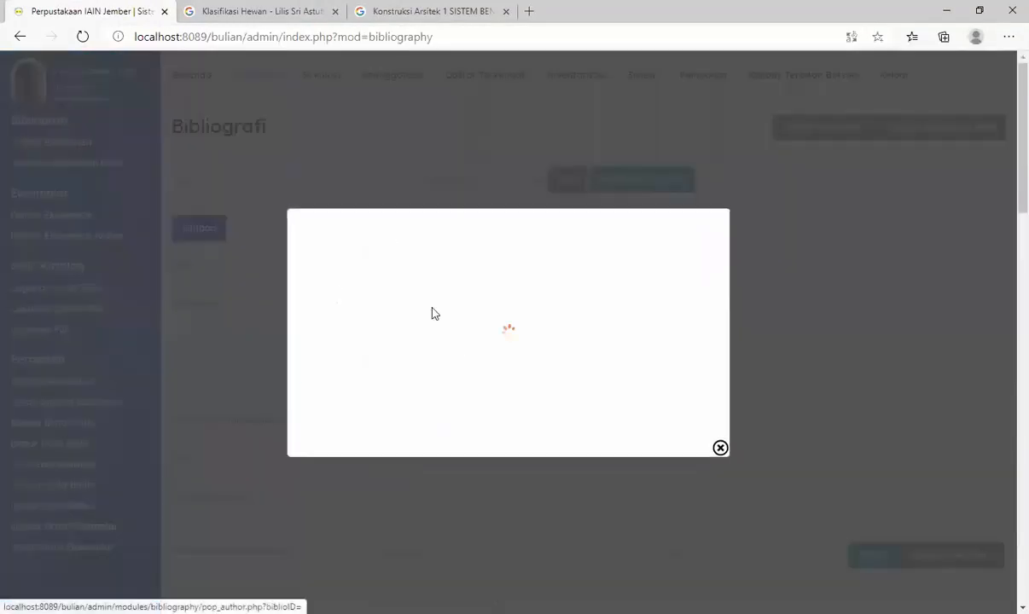
click(390, 273)
text(Lilis Sri Astuti)
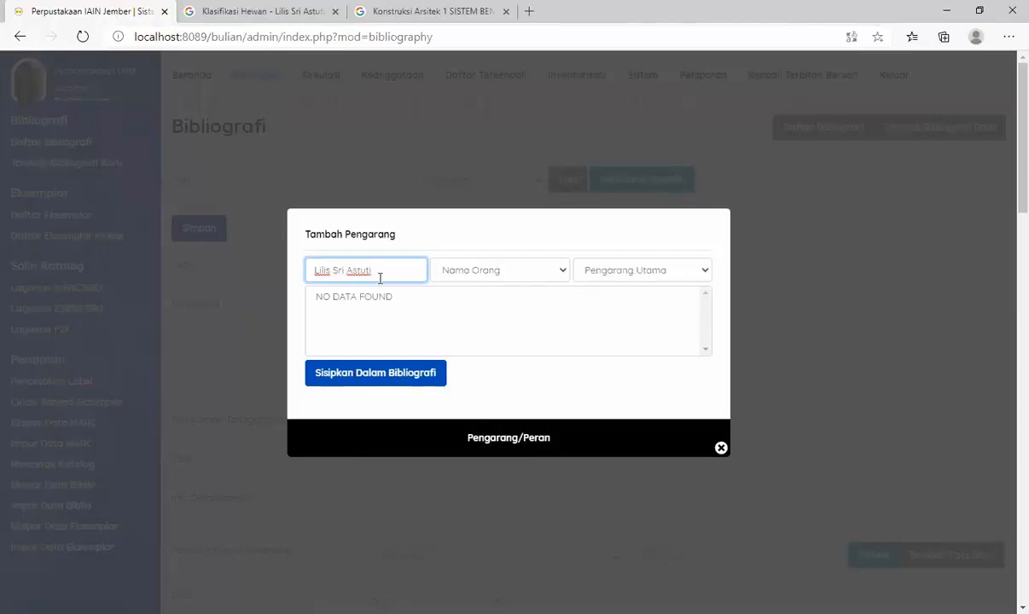
click(371, 381)
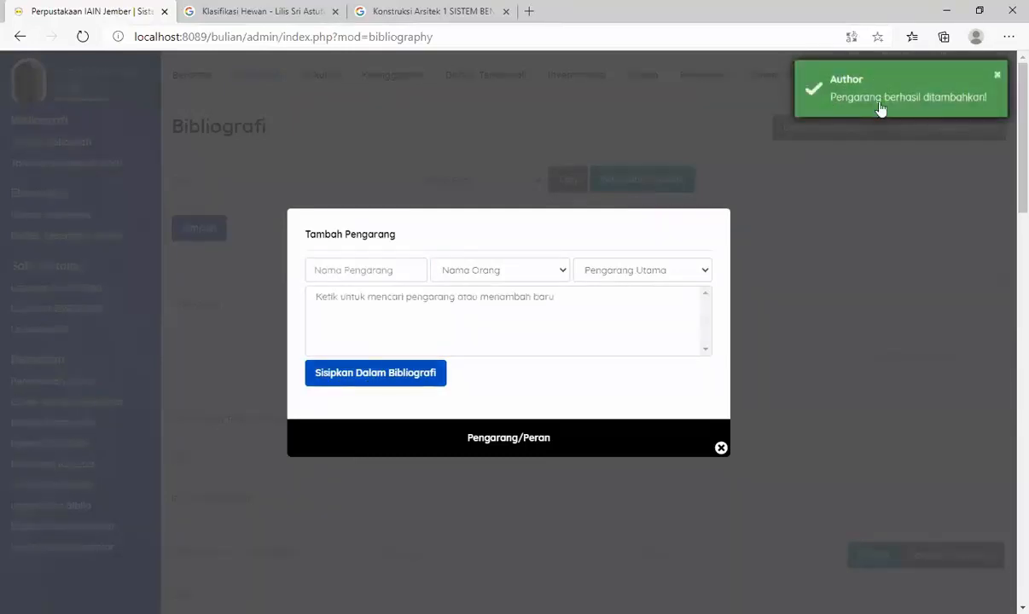
click(720, 449)
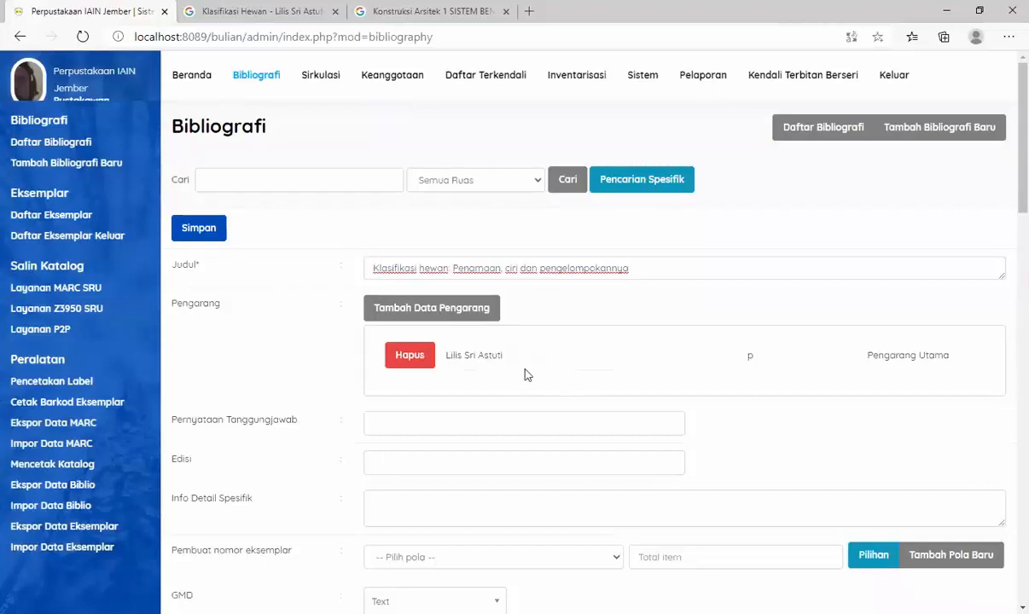
- Fill in the Pernyataan Tanggungjawab field with the author's full name
scroll(525, 376, down, 1)
click(422, 343)
text(Lilis Sri)
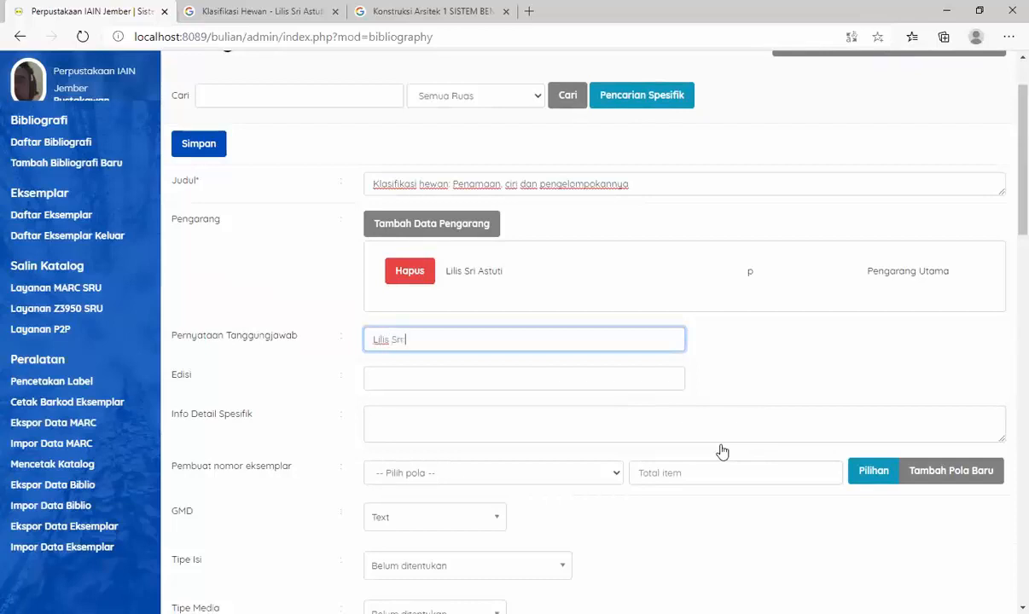
text( Astuti)
- Set the edition (Edisi) to "Cet. 1", taken from the catalogue data on the book's imprint page in Google Books
click(568, 379)
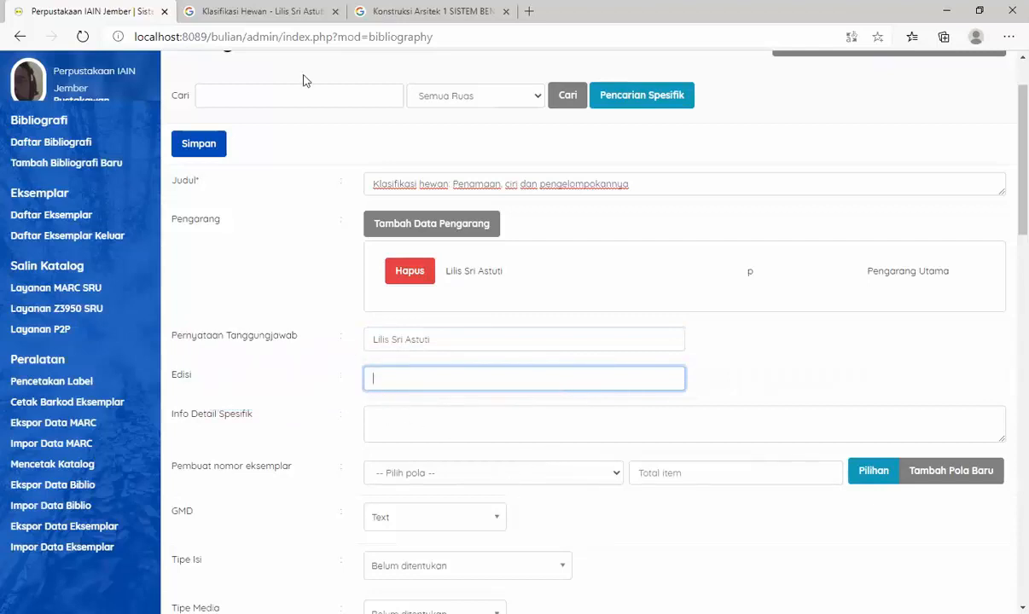
key(alt+Tab)
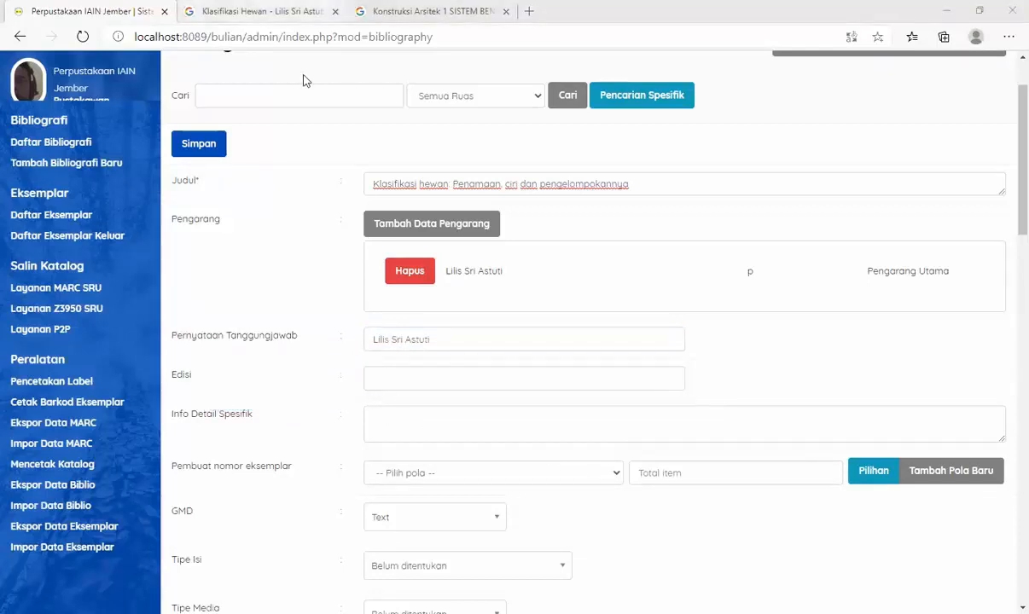
click(262, 12)
scroll(617, 364, down, 4)
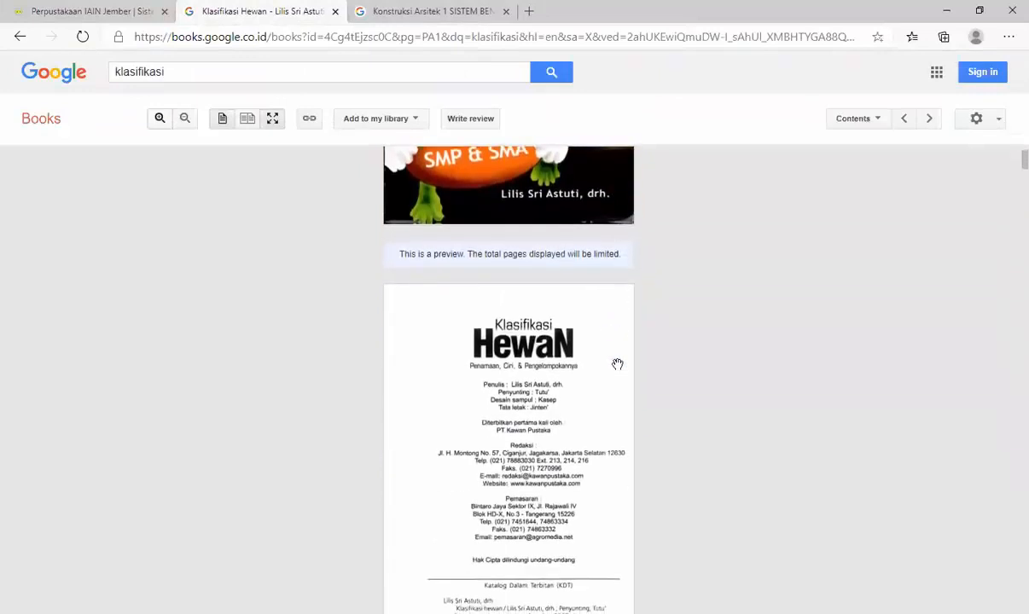
scroll(617, 365, down, 1)
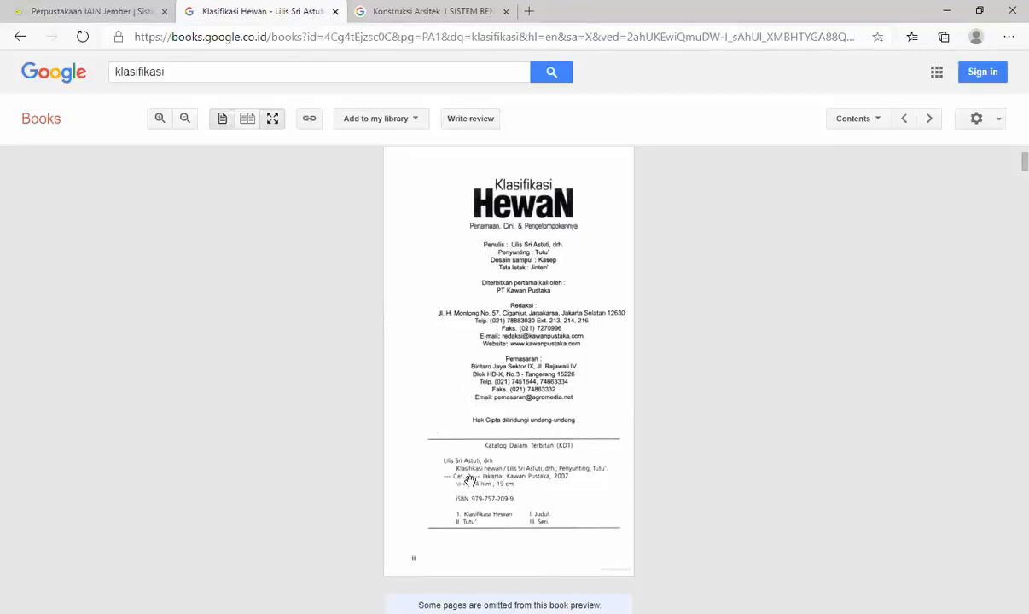
click(128, 12)
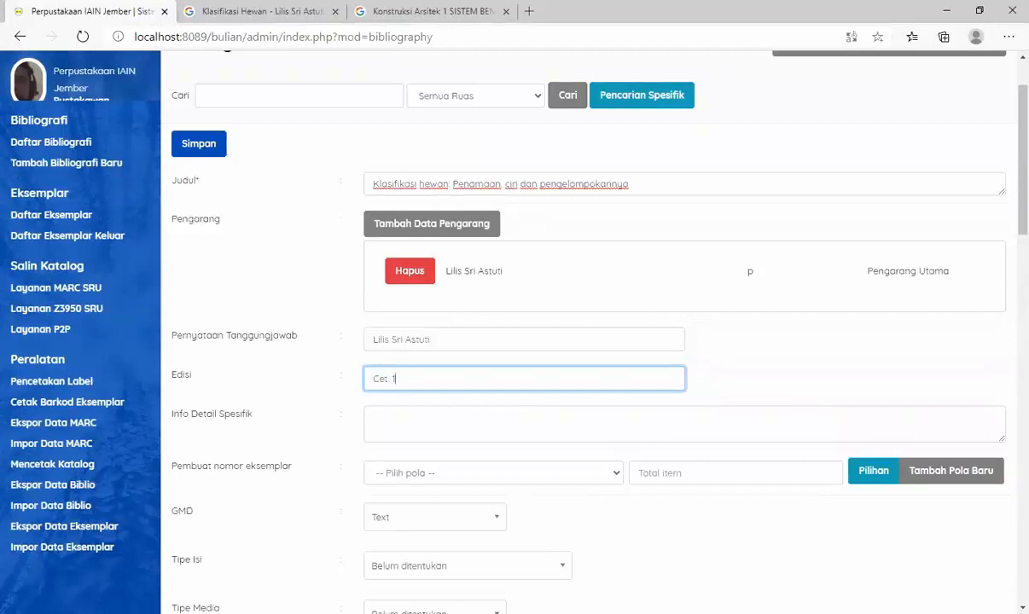
- Start a new item-number pattern for Pembuat nomor eksemplar and set its prefix (Prefiks) to B
click(534, 433)
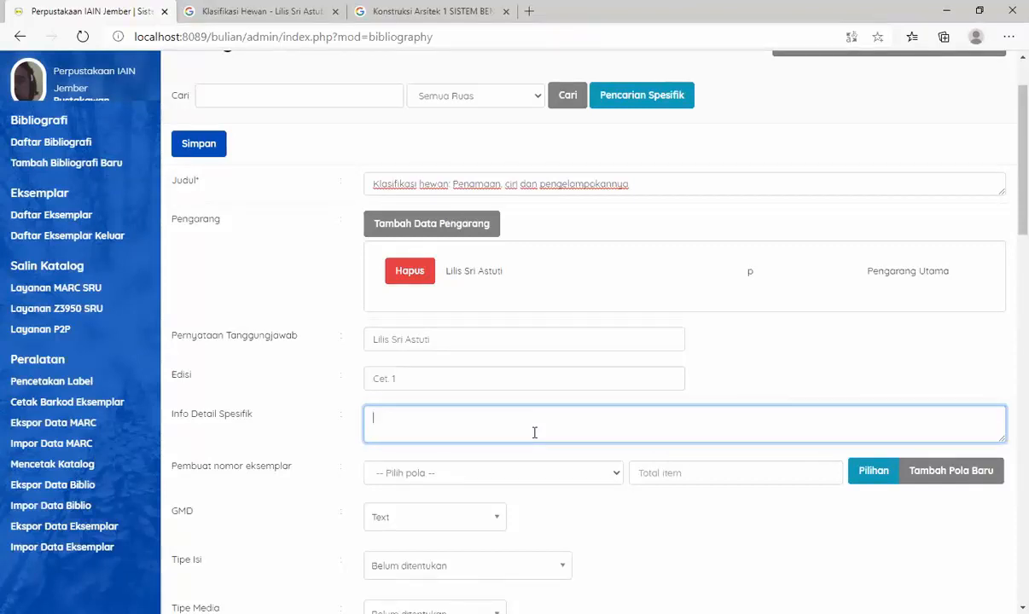
scroll(620, 408, down, 1)
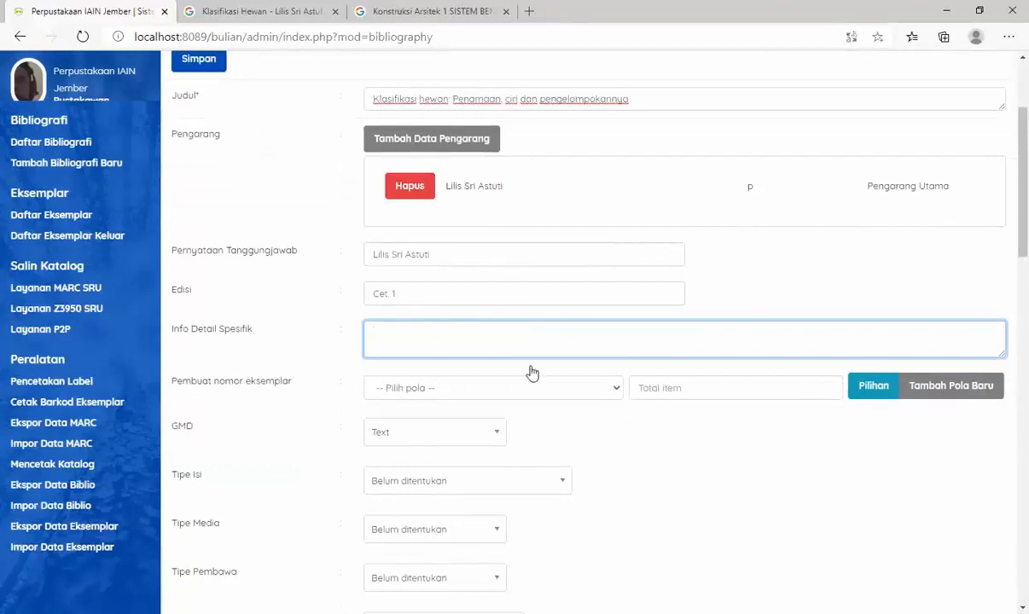
scroll(525, 409, down, 1)
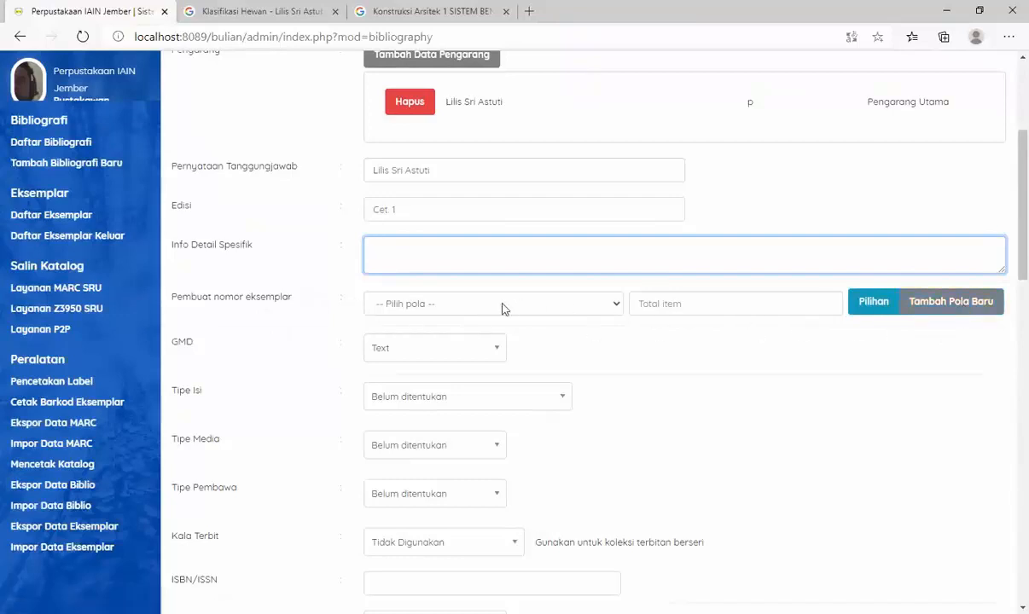
click(616, 305)
click(616, 305)
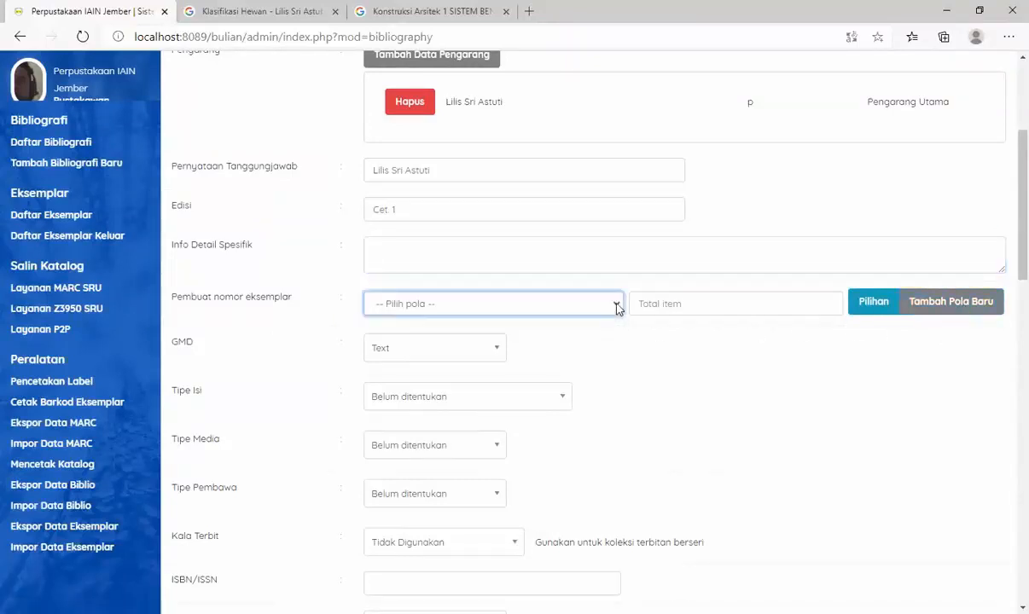
click(944, 311)
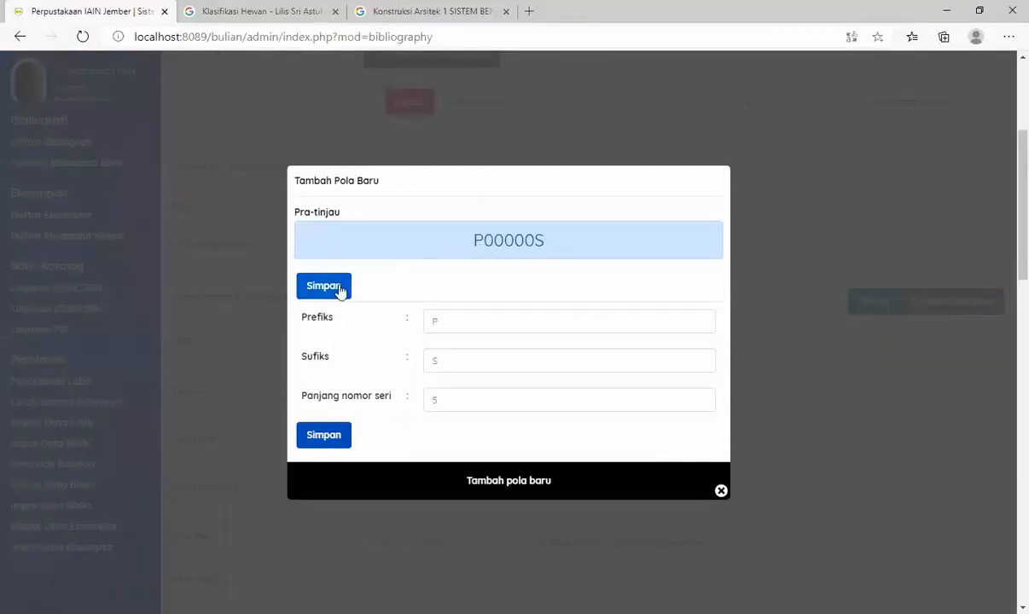
drag(447, 323, 427, 314)
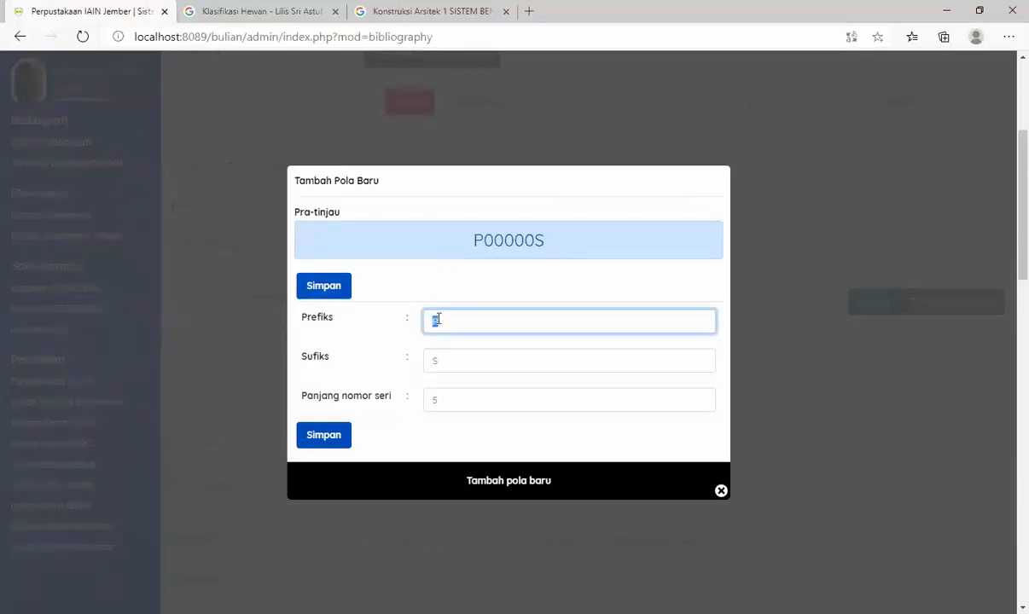
text(B)
- Set the new pattern's suffix (Sufiks) to S and save it with a serial number length of 5
click(440, 354)
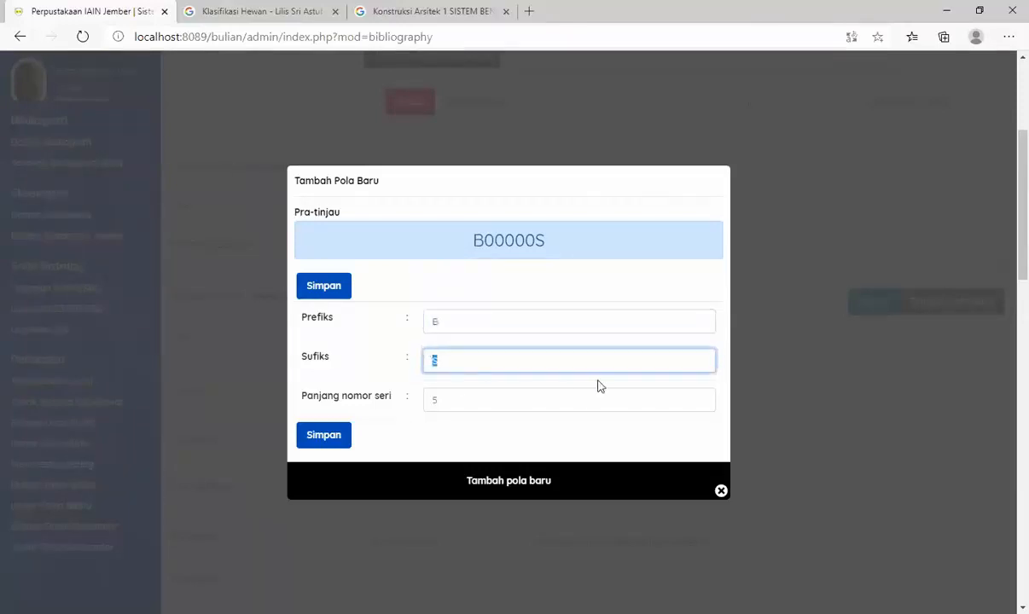
text(s)
key(BackSpace)
text(S)
key(BackSpace)
text(R)
key(BackSpace)
text(S)
click(440, 399)
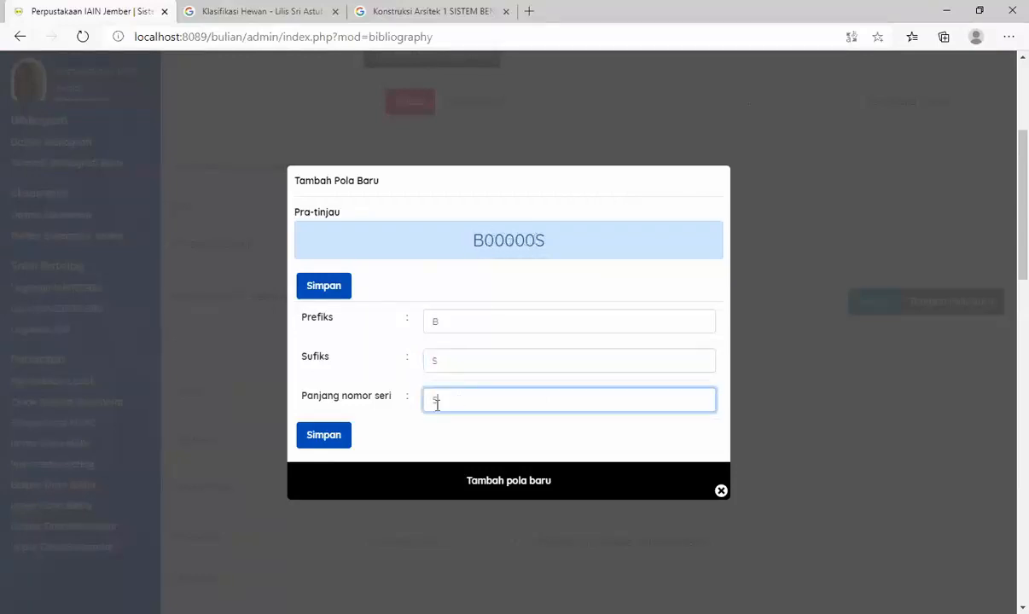
click(336, 440)
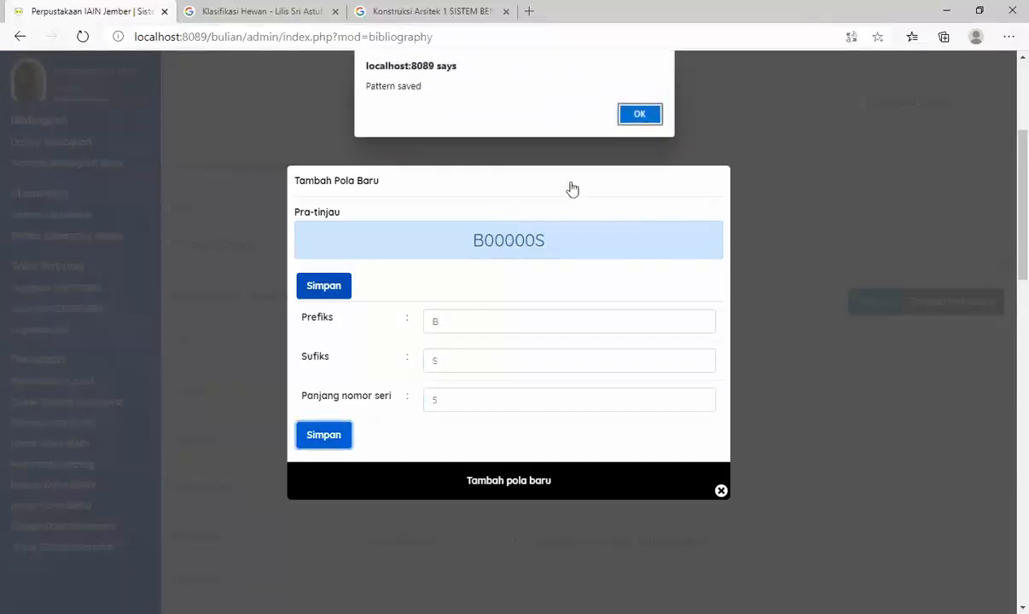
click(633, 113)
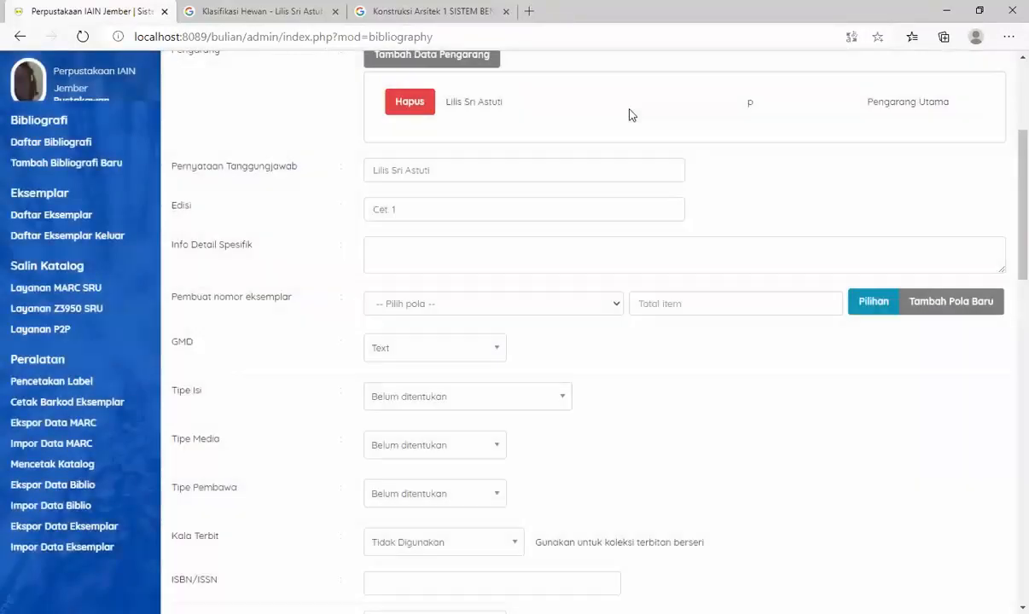
- Choose the pattern B00000S for Pembuat nomor eksemplar and set the total number of items to 2
click(595, 304)
click(529, 337)
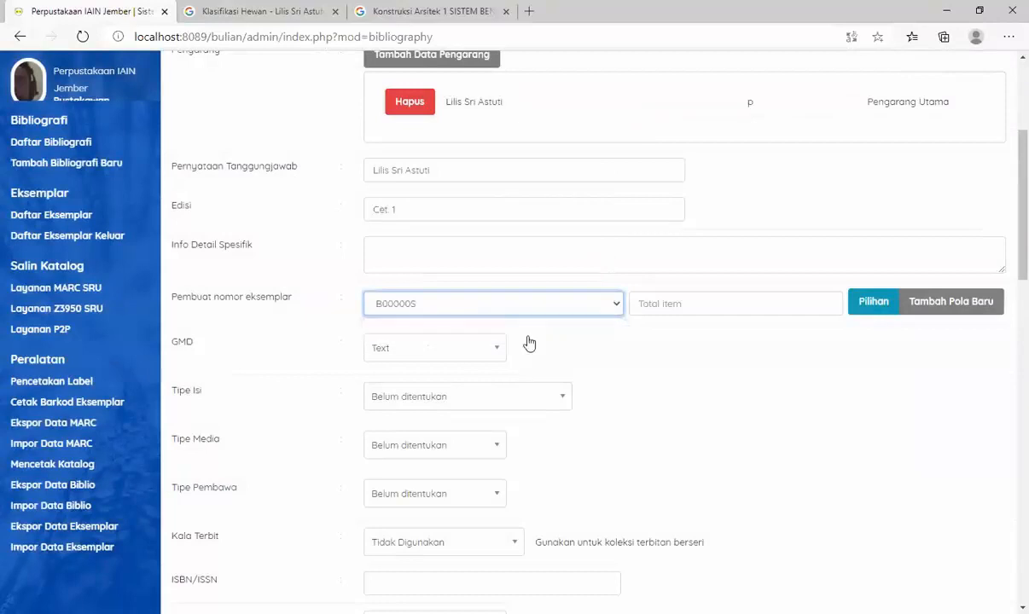
click(674, 302)
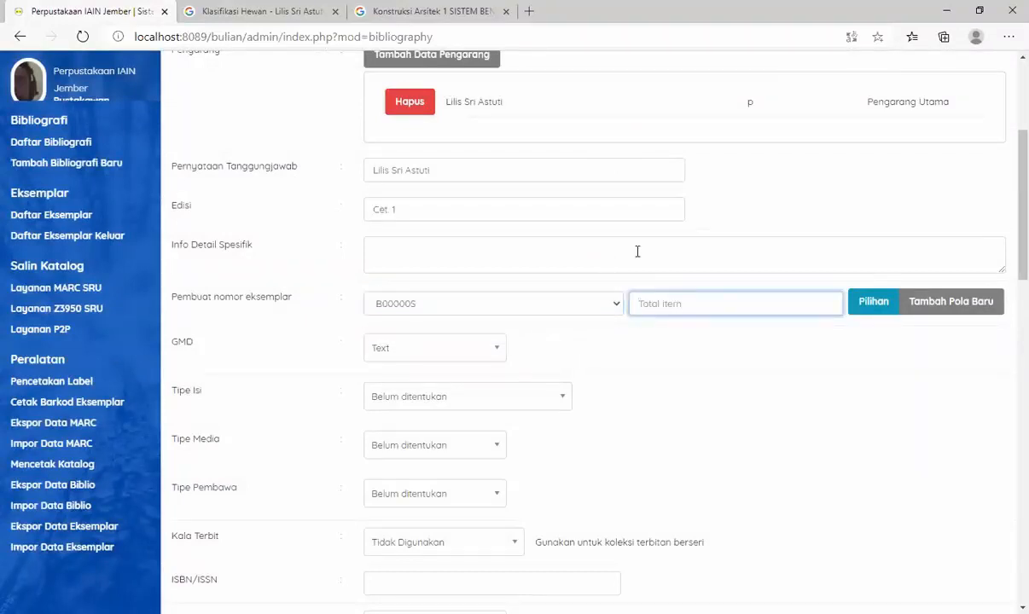
scroll(637, 252, up, 3)
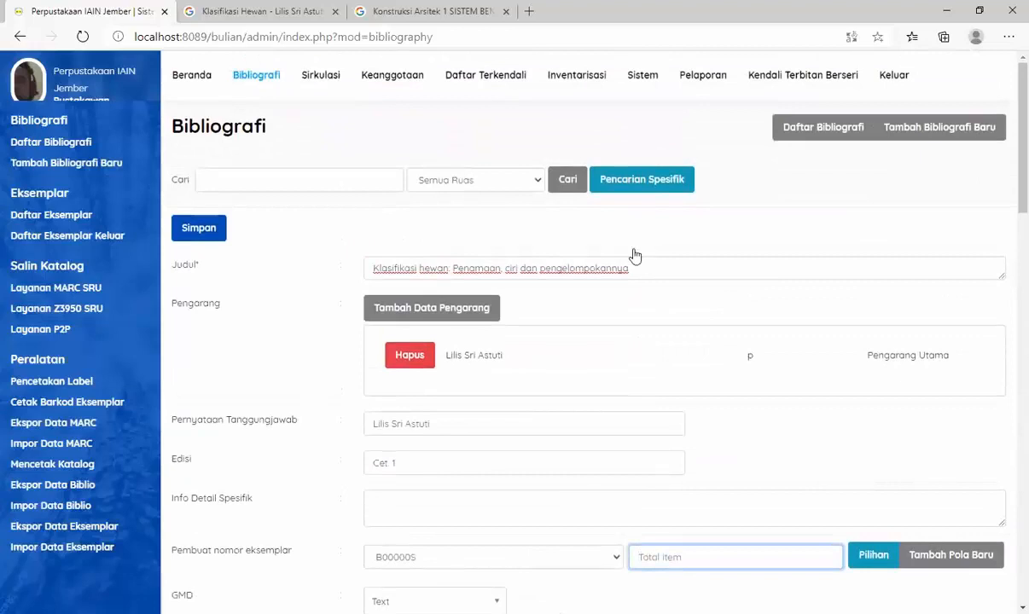
scroll(634, 255, down, 2)
text(1)
key(BackSpace)
text(2)
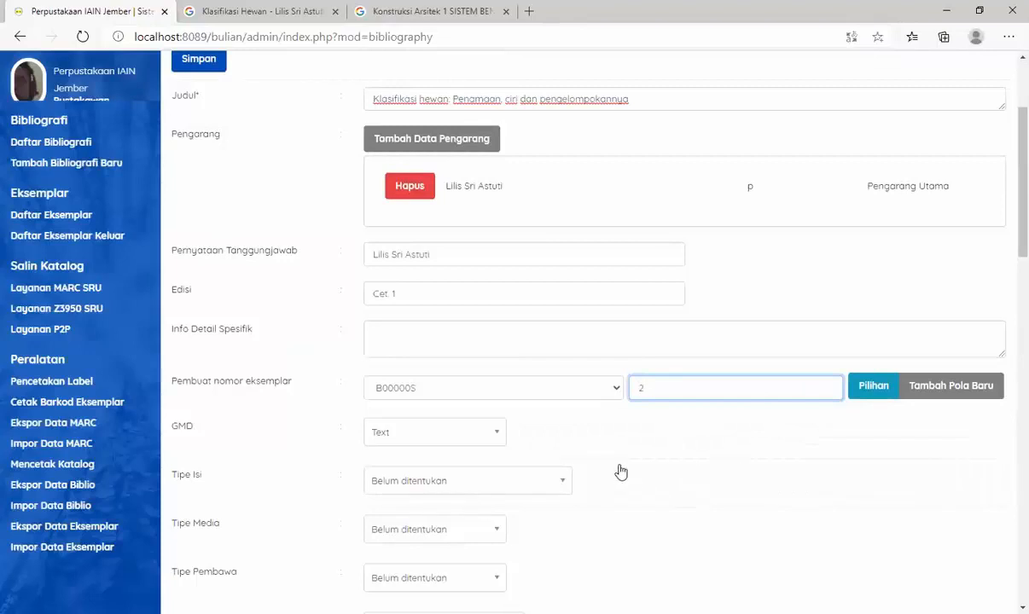
scroll(597, 452, down, 2)
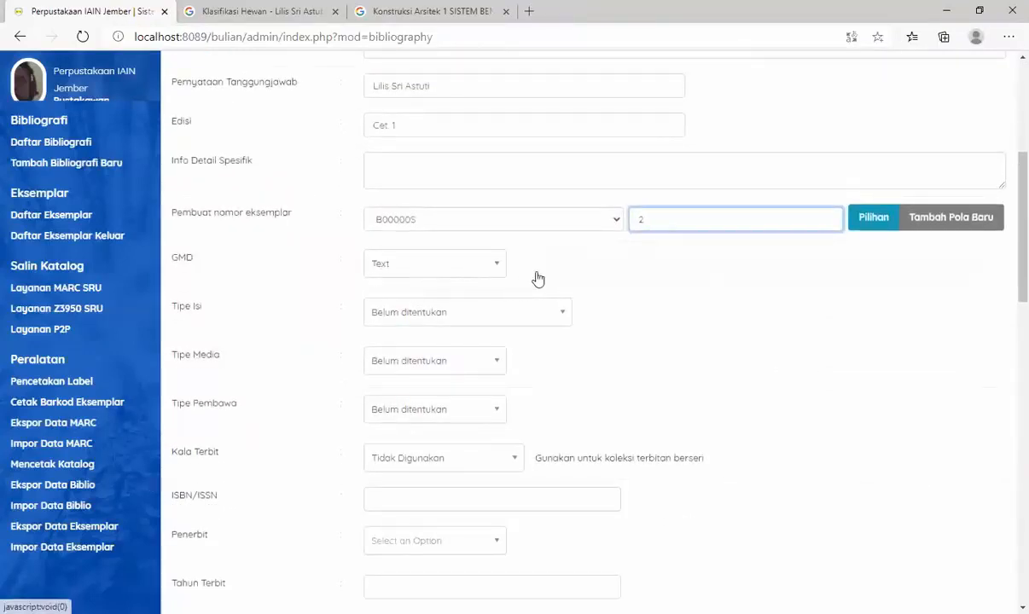
scroll(537, 278, down, 1)
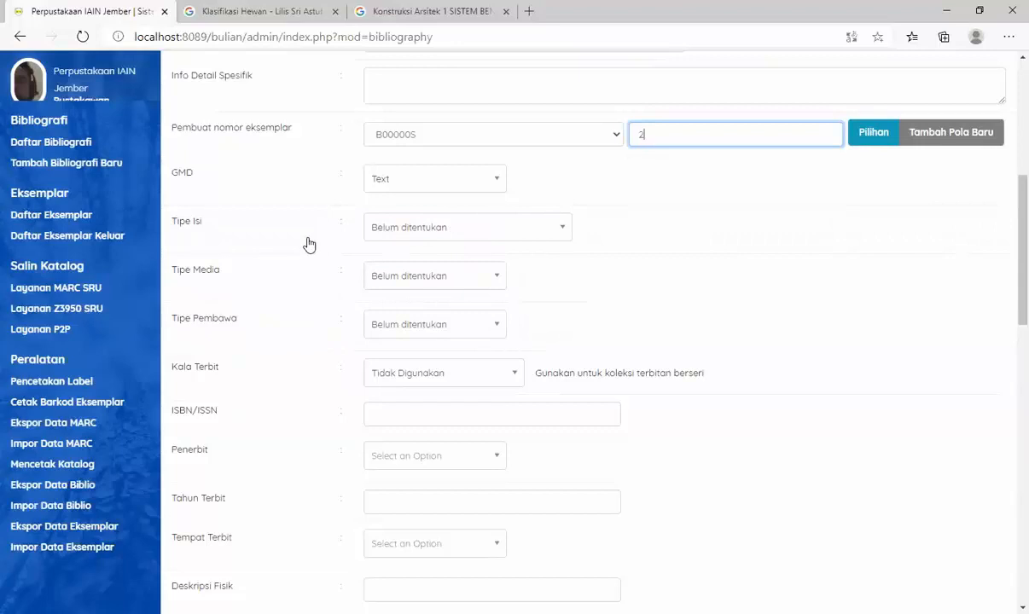
scroll(303, 249, down, 1)
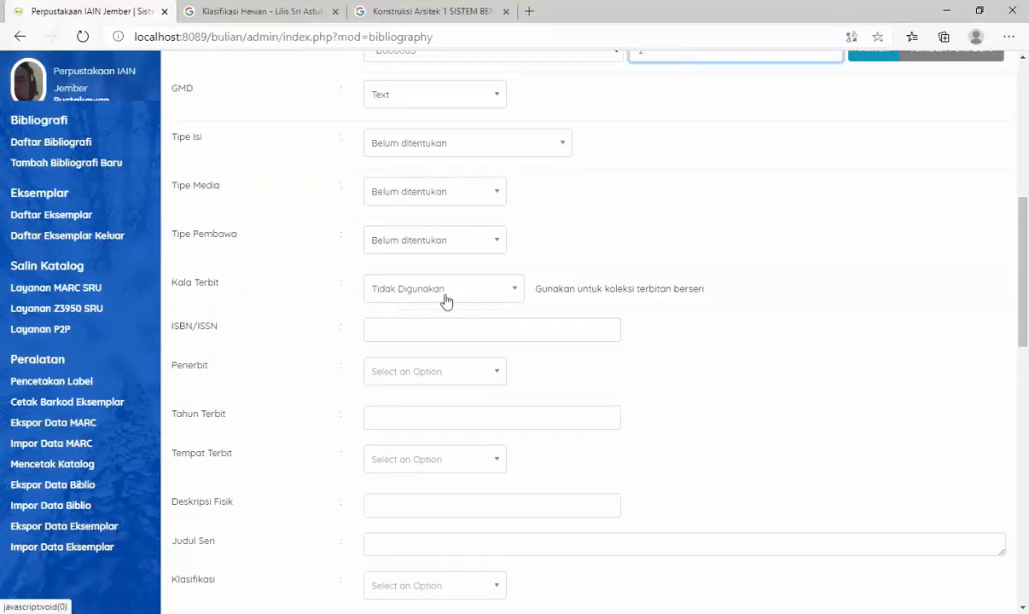
scroll(231, 324, down, 2)
scroll(234, 331, down, 1)
click(411, 154)
click(240, 10)
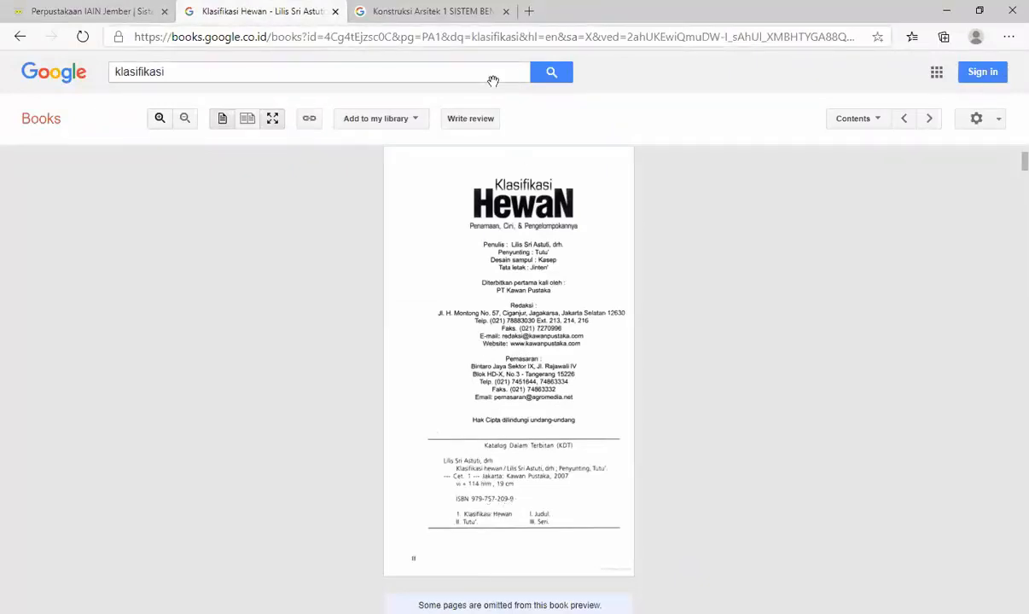
click(108, 17)
click(386, 163)
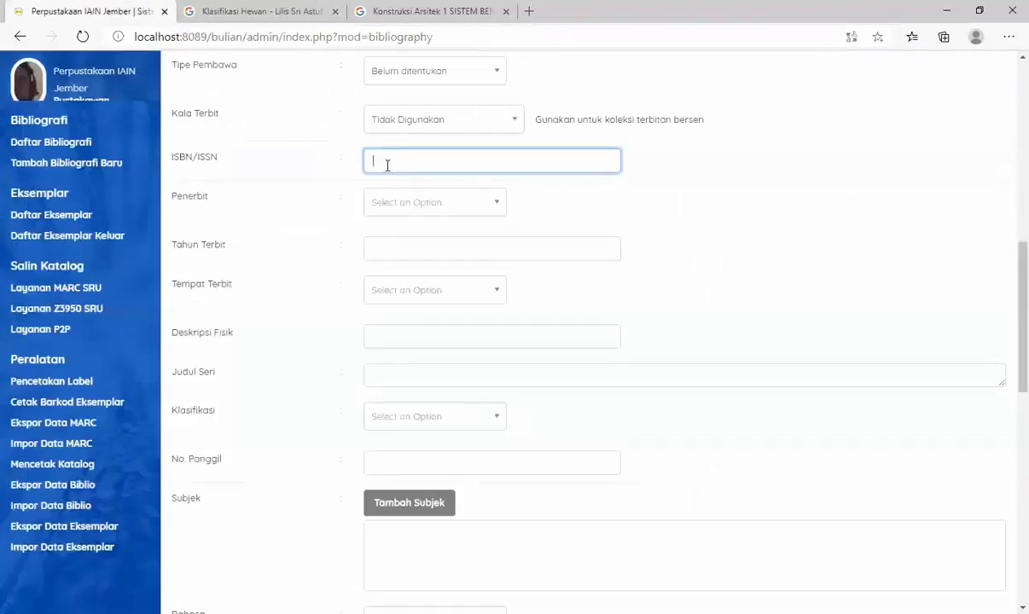
text(978)
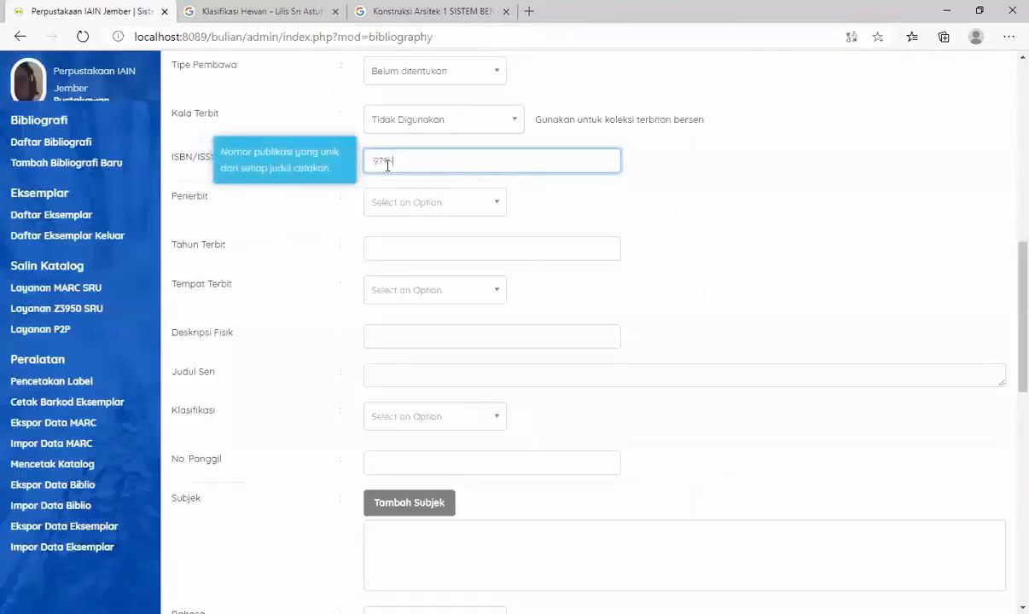
click(223, 12)
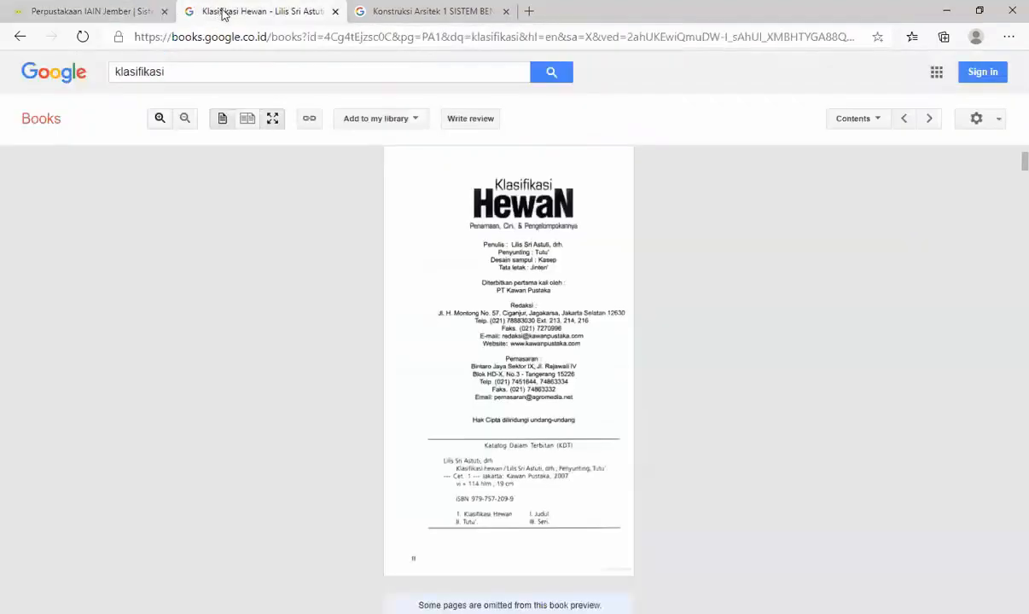
click(108, 11)
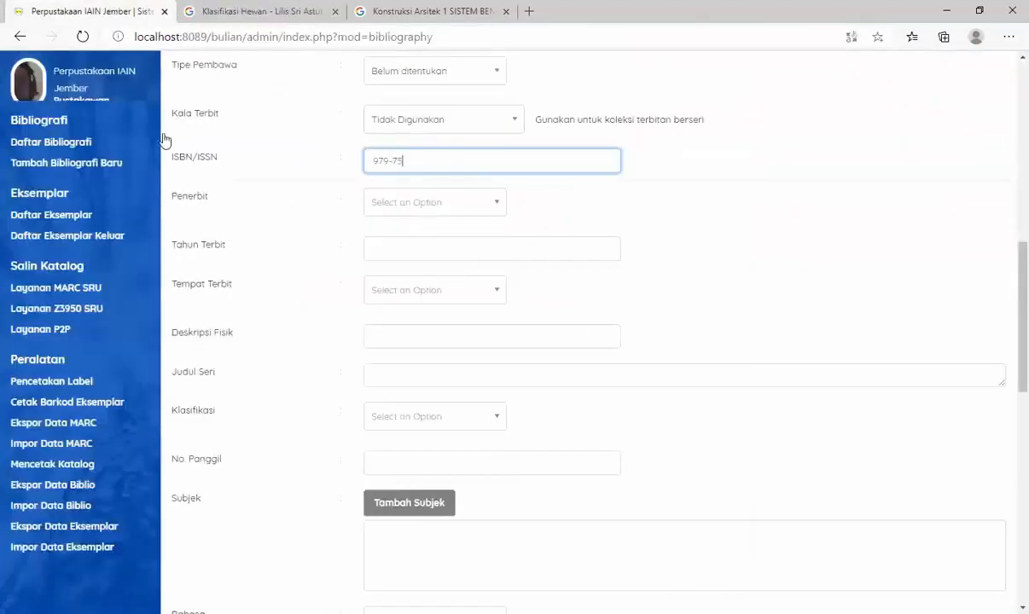
click(271, 11)
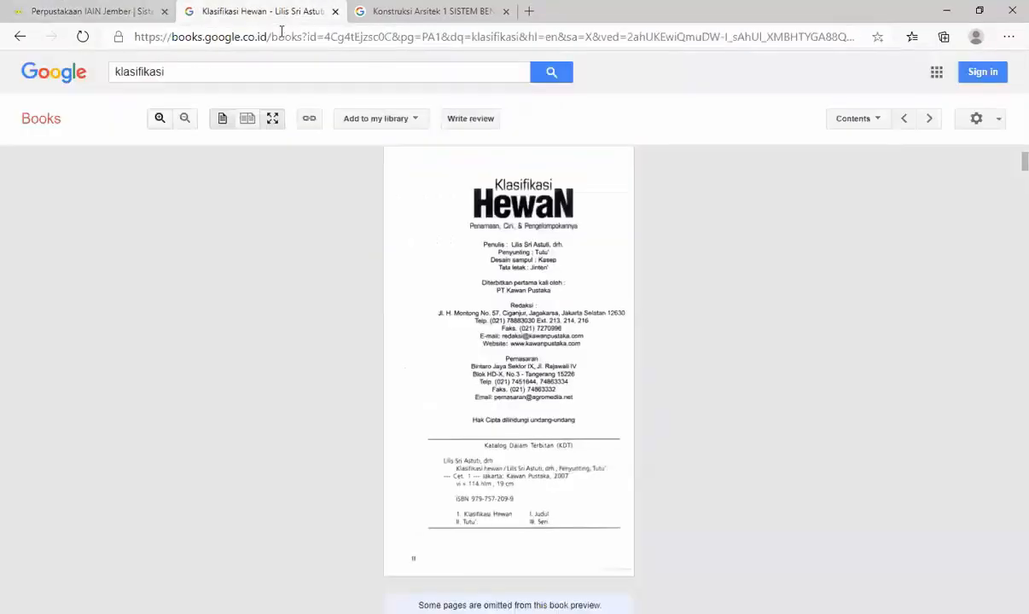
click(117, 10)
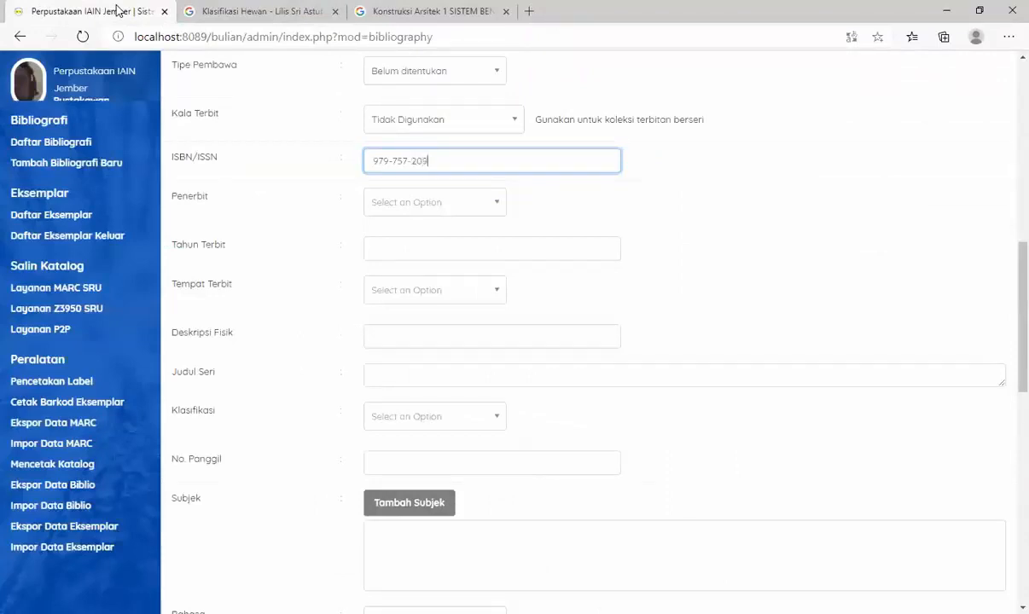
- Look up the publisher on the Google Books imprint page and add "Kawan Pustaka" as a new Penerbit entry
click(432, 203)
click(264, 24)
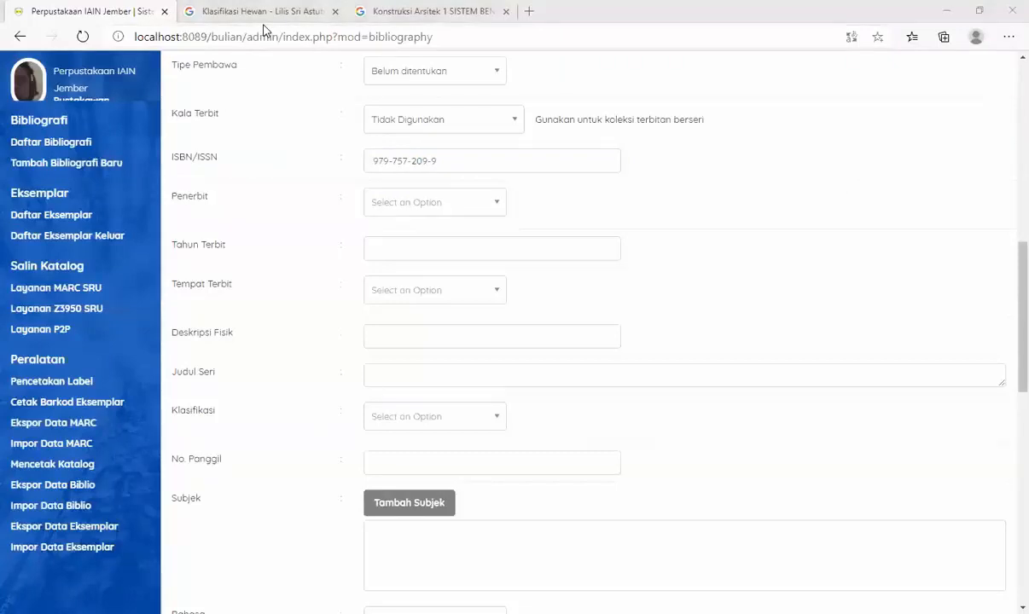
click(262, 11)
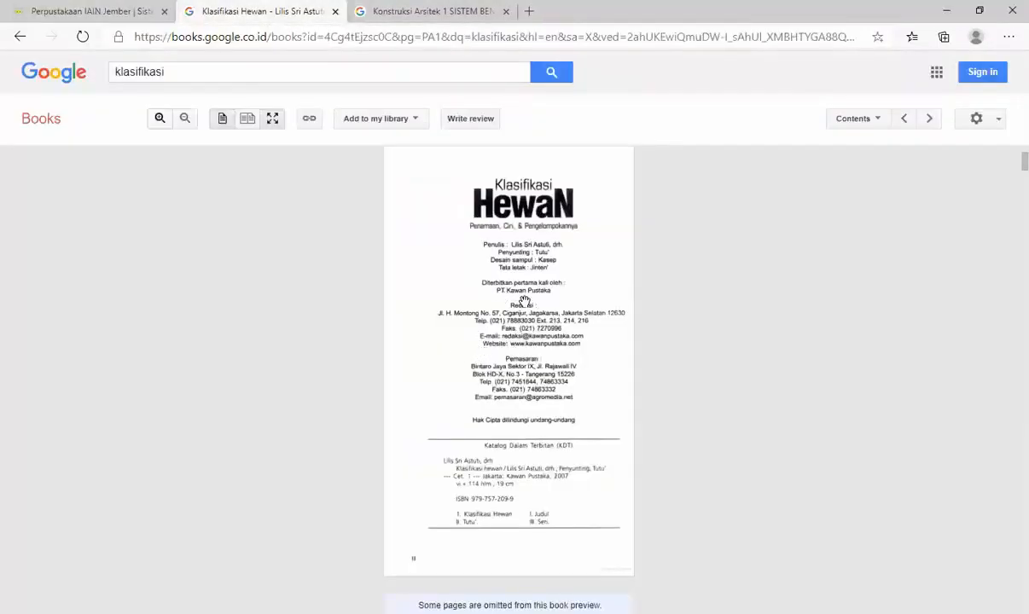
click(86, 14)
click(382, 200)
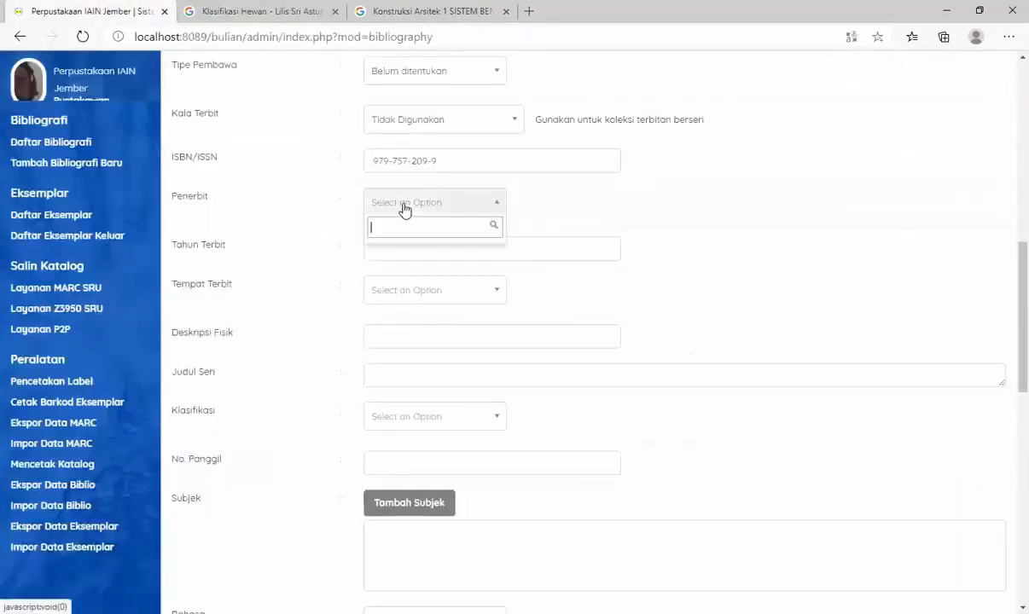
text(Kawan Pustaka)
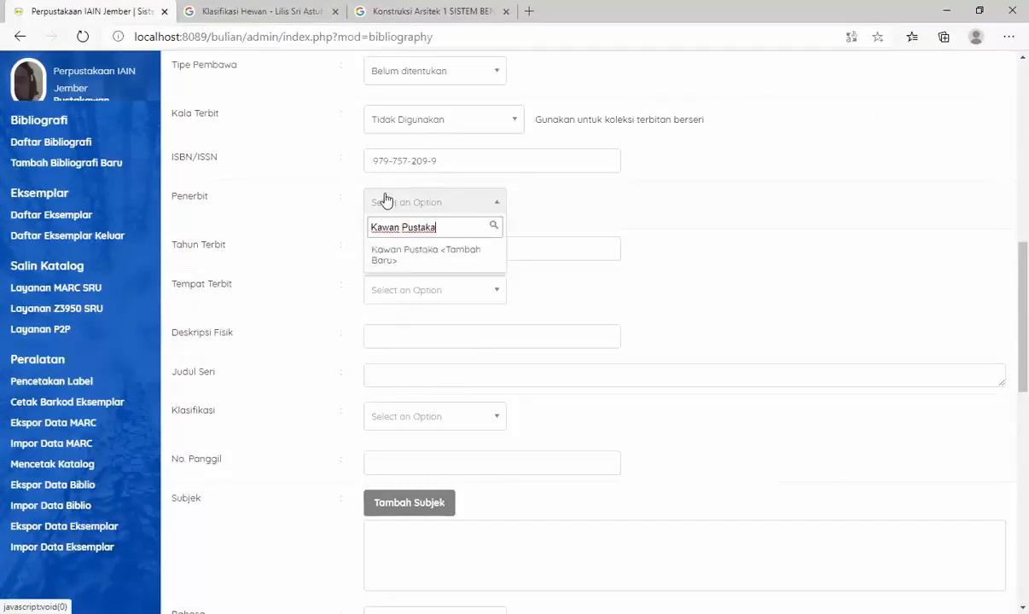
click(442, 256)
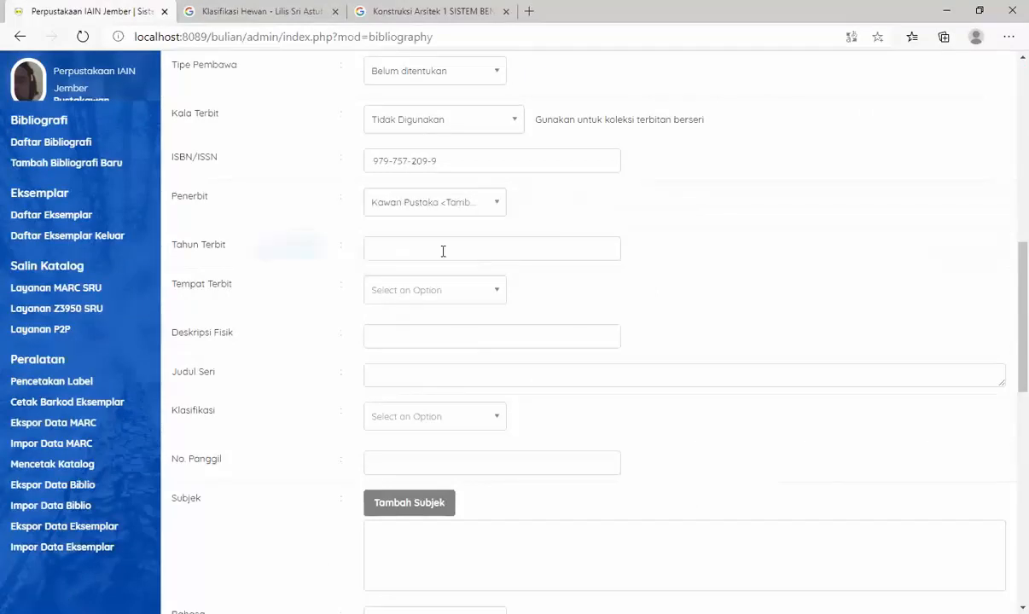
- Set the publication year (Tahun Terbit) to 2007, as given on the Google Books imprint page
click(395, 249)
click(265, 12)
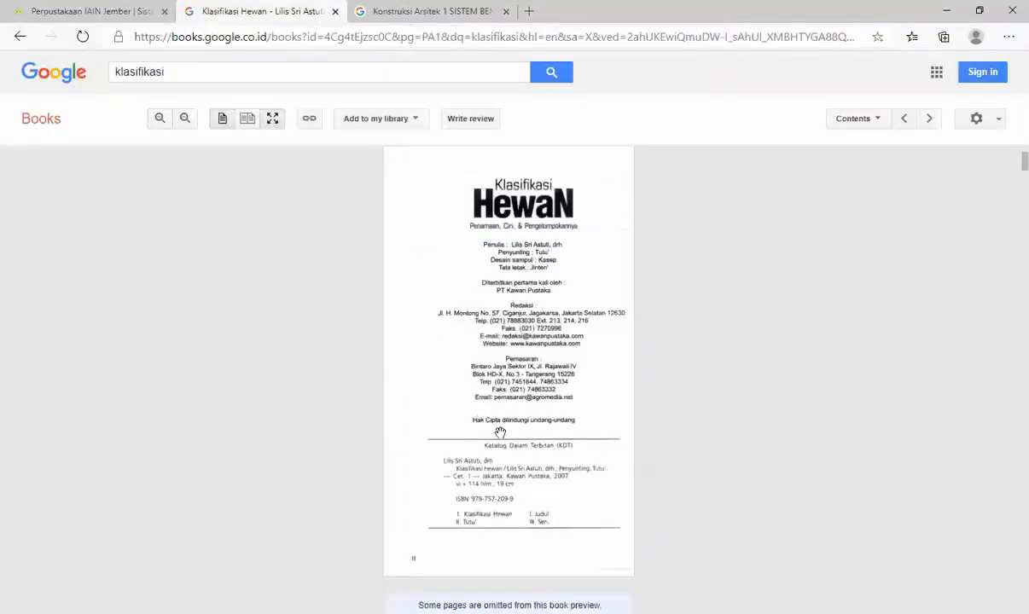
click(109, 17)
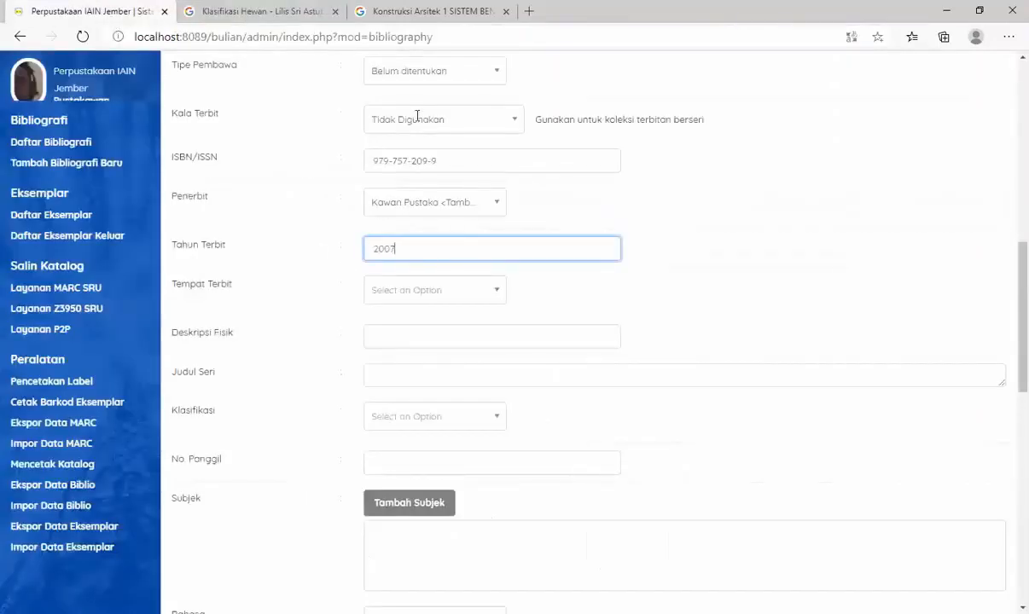
- Check the place of publication on the Google Books imprint page and add "Jakarta" as a new Tempat Terbit entry
key(ctrl+Tab)
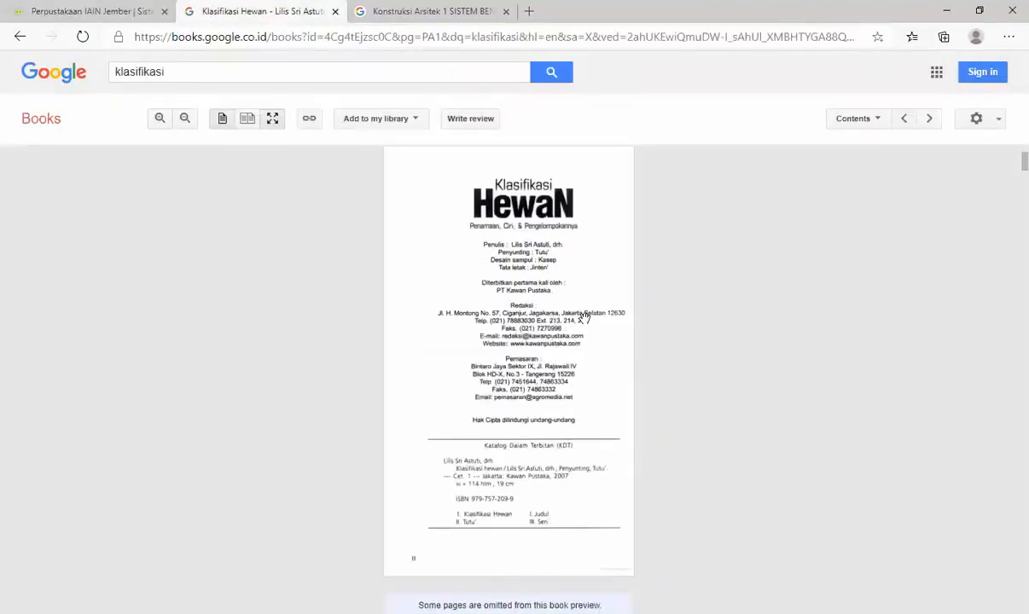
click(88, 10)
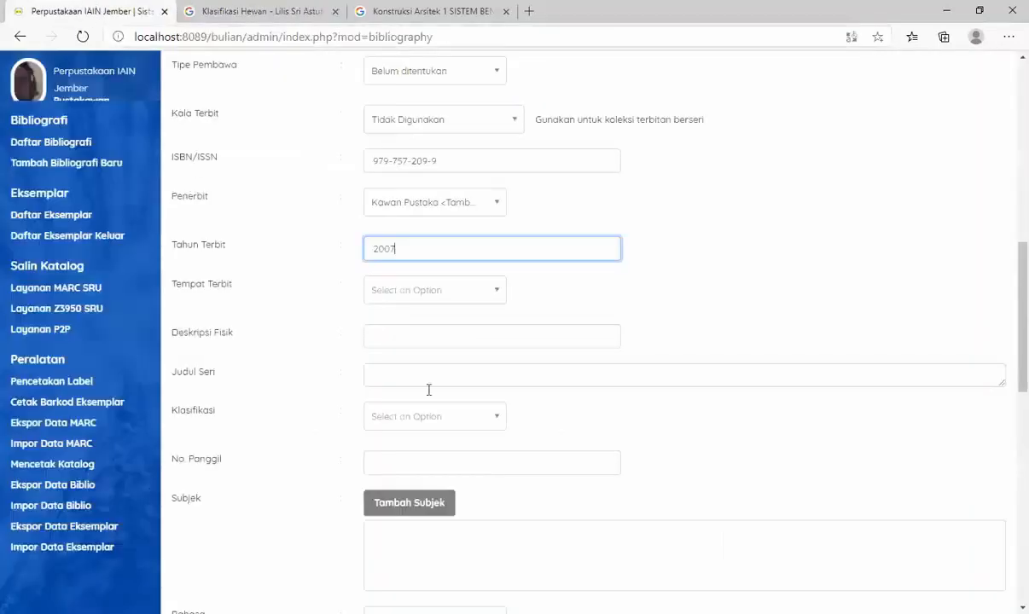
click(436, 291)
text(Ja)
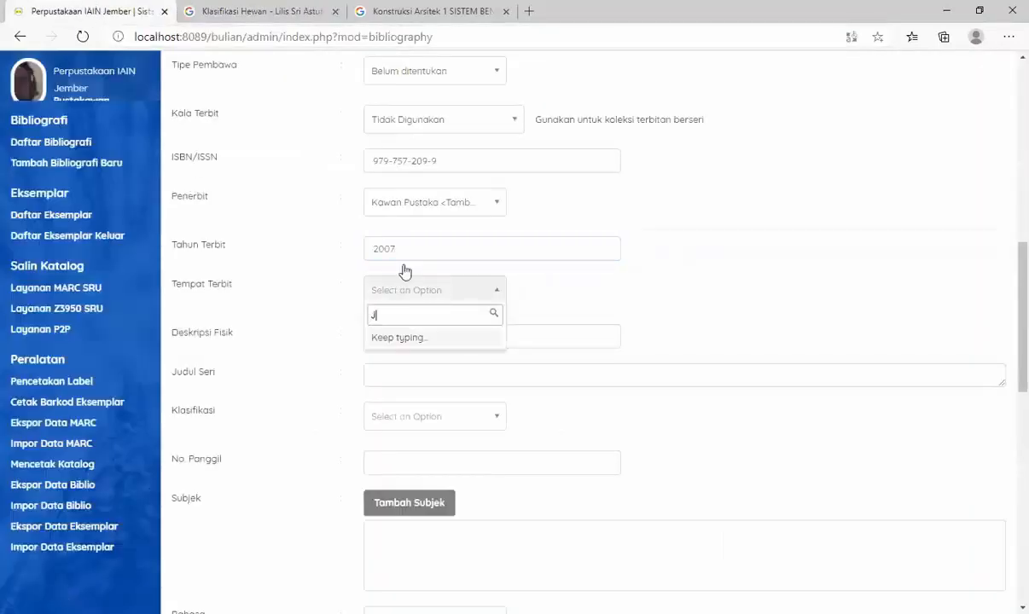
key(BackSpace)
text(akarta)
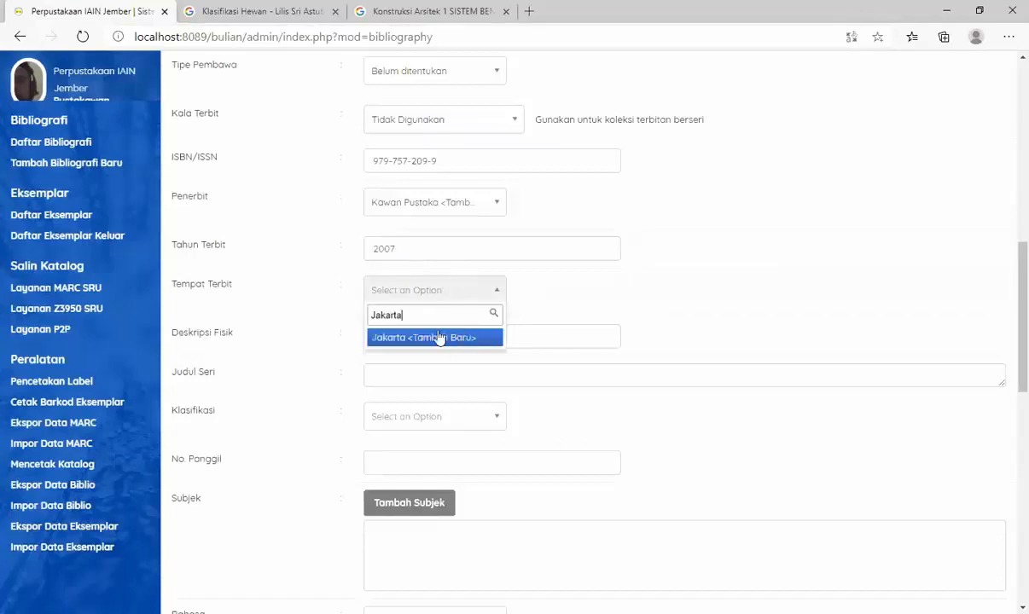
click(439, 338)
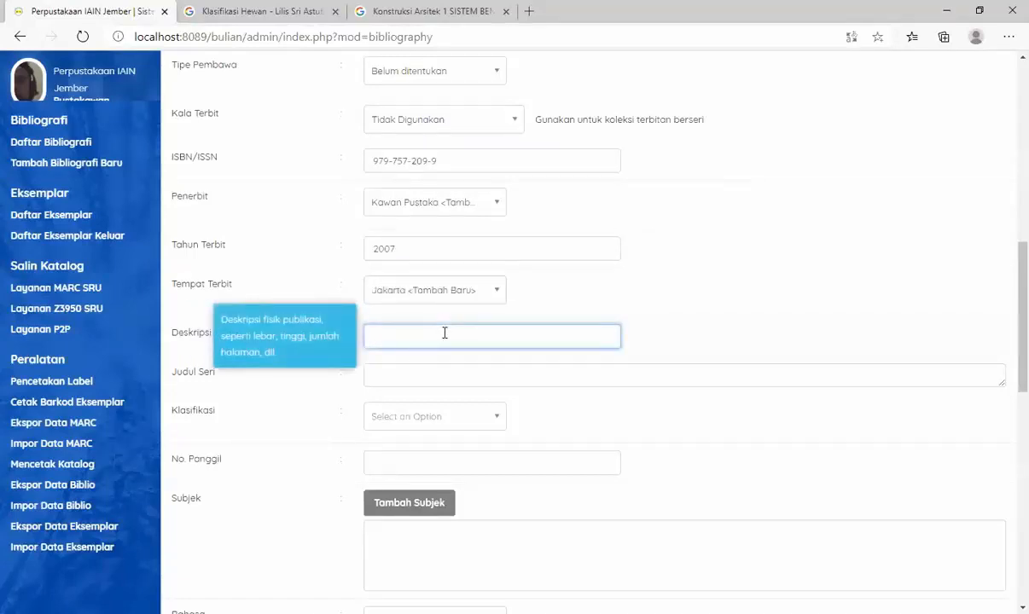
- Fill in Deskripsi Fisik with "vii + 114 hlm ; 19 cm", consulting the Google Books imprint page
click(229, 17)
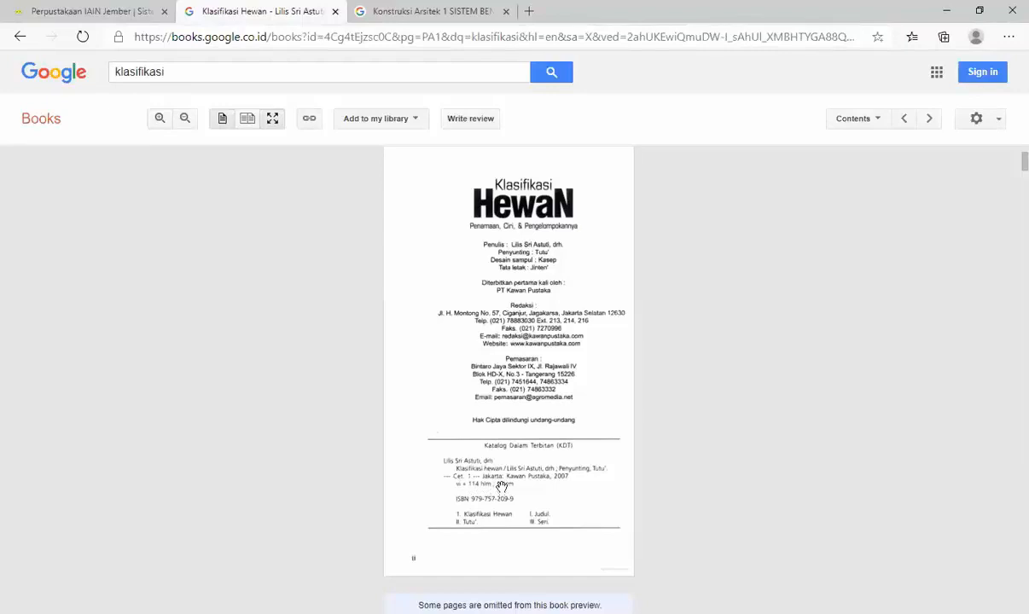
click(115, 10)
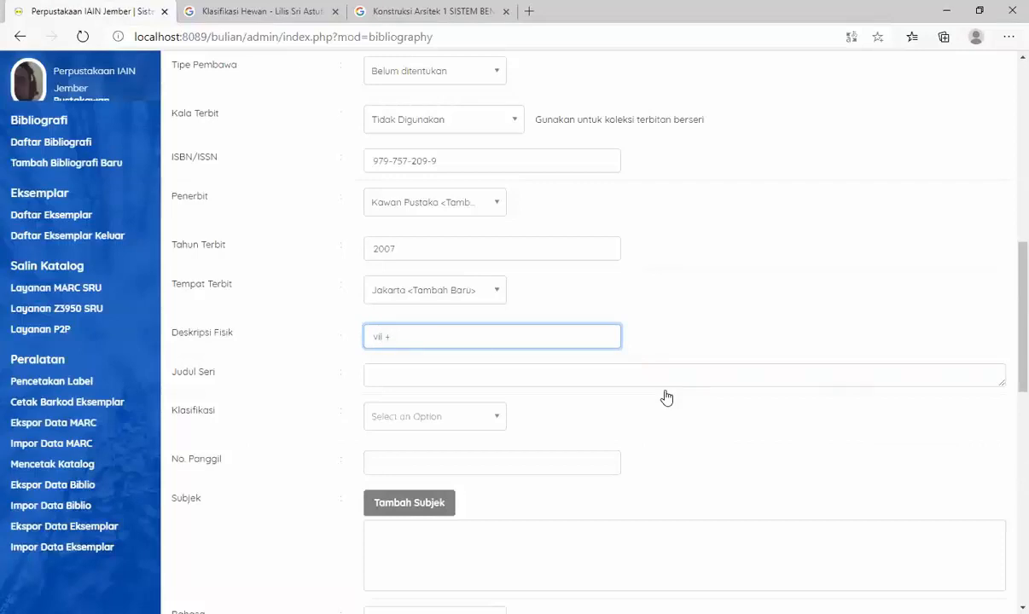
scroll(666, 398, up, 1)
click(314, 11)
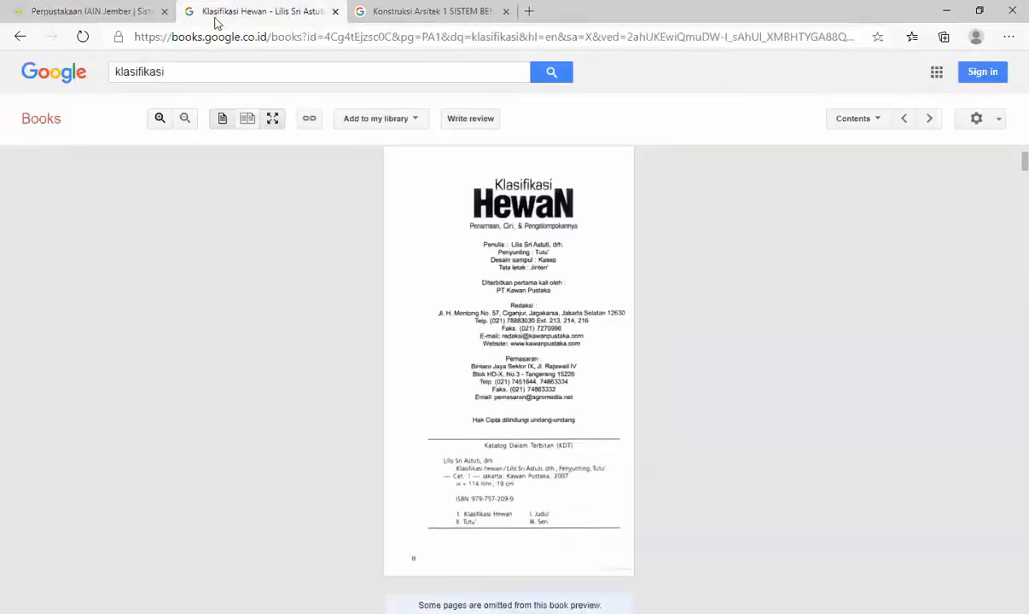
click(109, 12)
text(114 hlm)
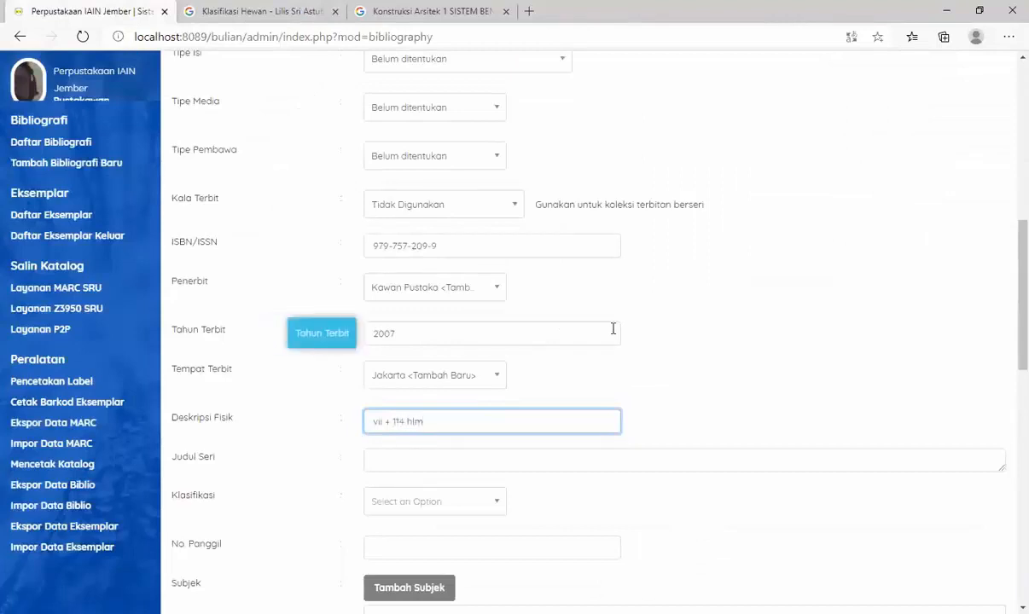
text( : 19 cm)
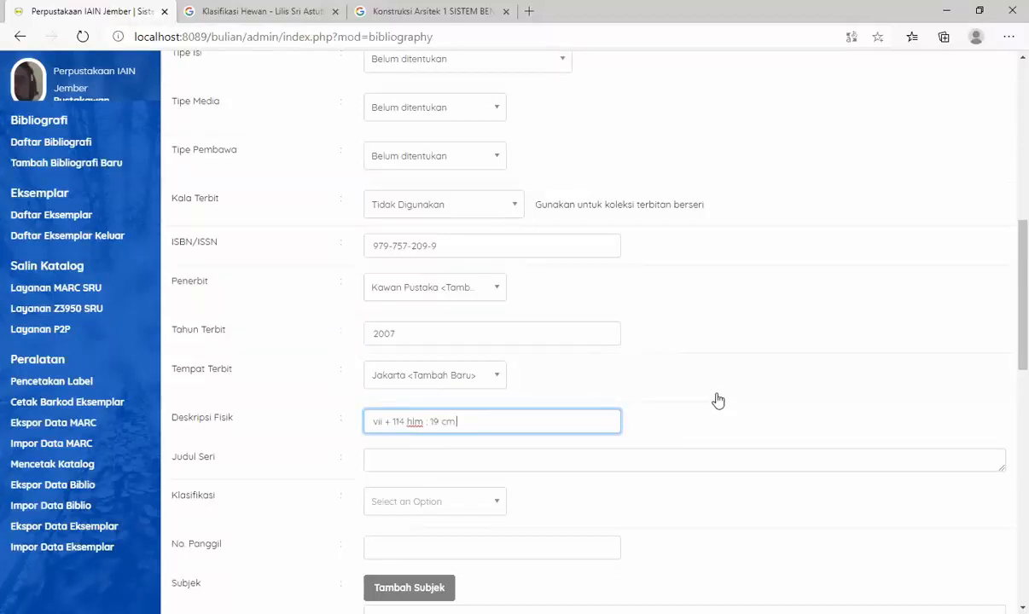
- Review the preliminary pages, page count and book height in Deskripsi Fisik and end the entry with a full stop
drag(384, 424, 371, 422)
click(372, 422)
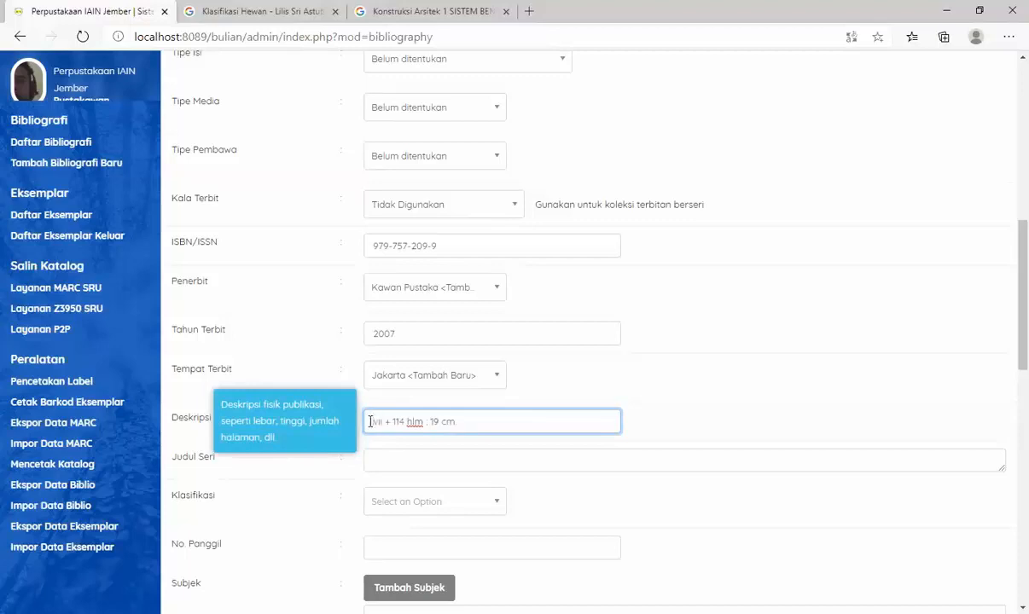
text(.)
drag(373, 421, 385, 425)
click(384, 417)
text(+)
drag(394, 421, 403, 426)
click(403, 424)
double_click(435, 422)
click(436, 424)
click(482, 422)
scroll(472, 418, down, 1)
text(.)
- Check the Google Books imprint page and front cover for a series title to use in Judul Seri
click(408, 370)
key(ctrl+Tab)
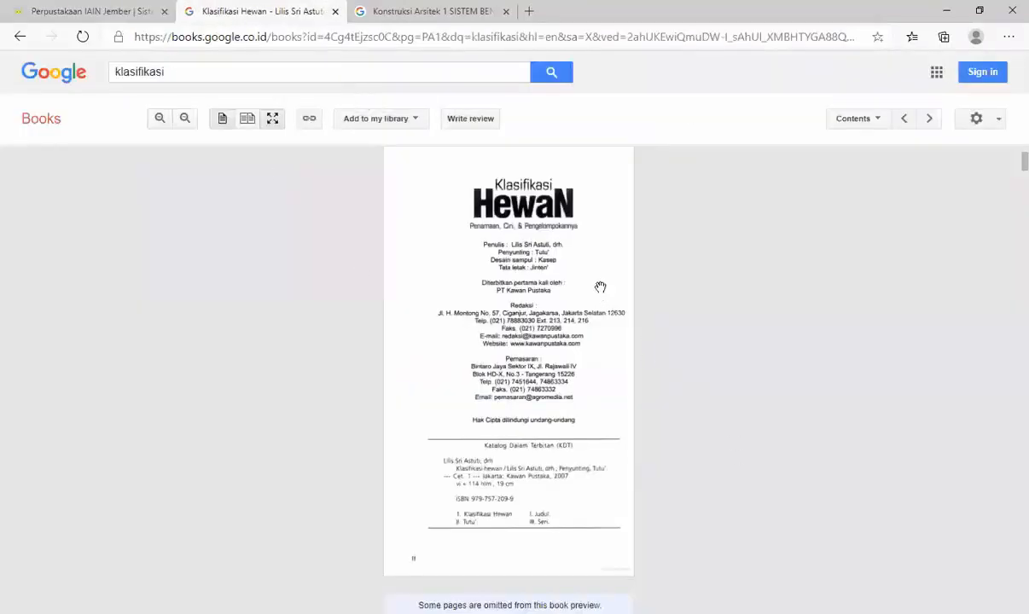
scroll(552, 370, up, 3)
scroll(552, 370, up, 3)
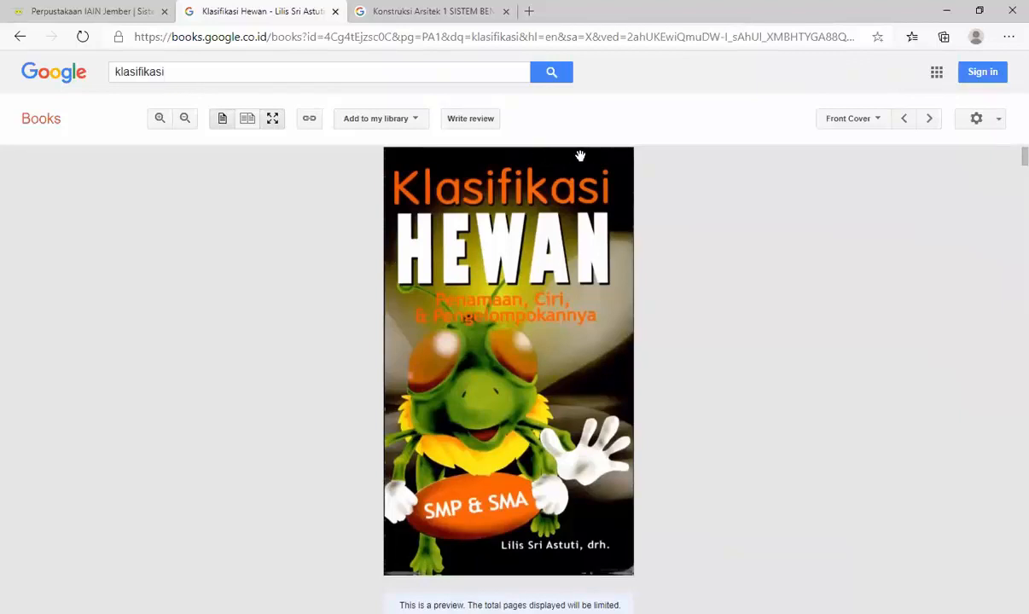
click(98, 18)
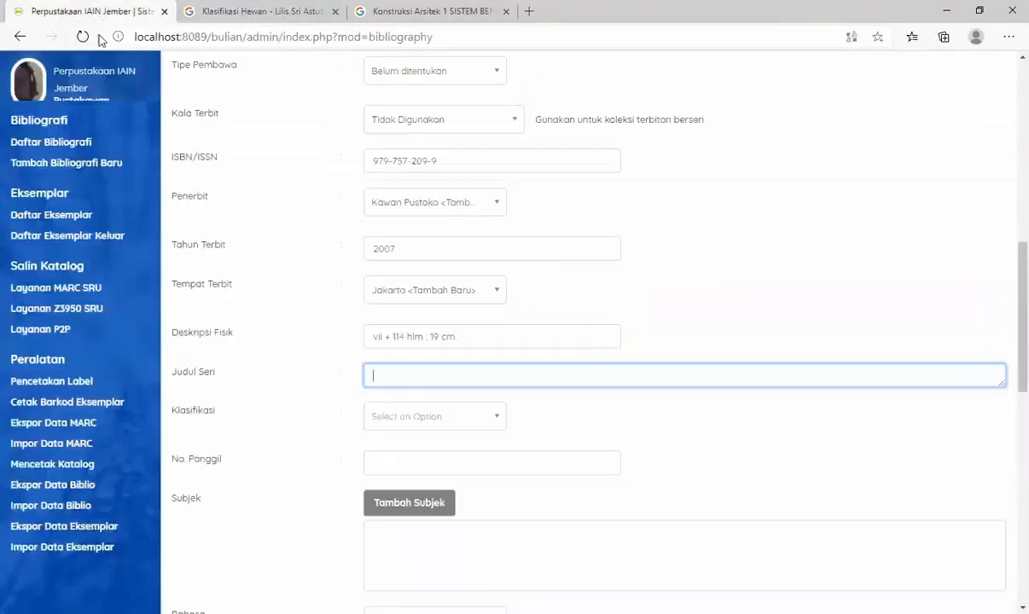
- Switch to deweysummaries.pdf in Adobe Reader and go to page 11 to look up the book's Klasifikasi number
click(387, 418)
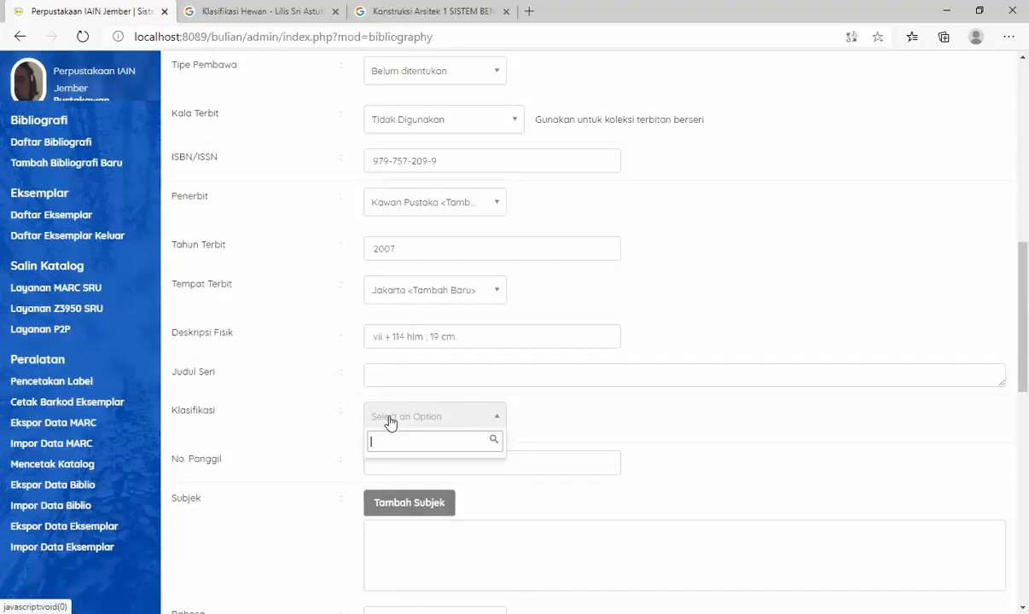
click(669, 53)
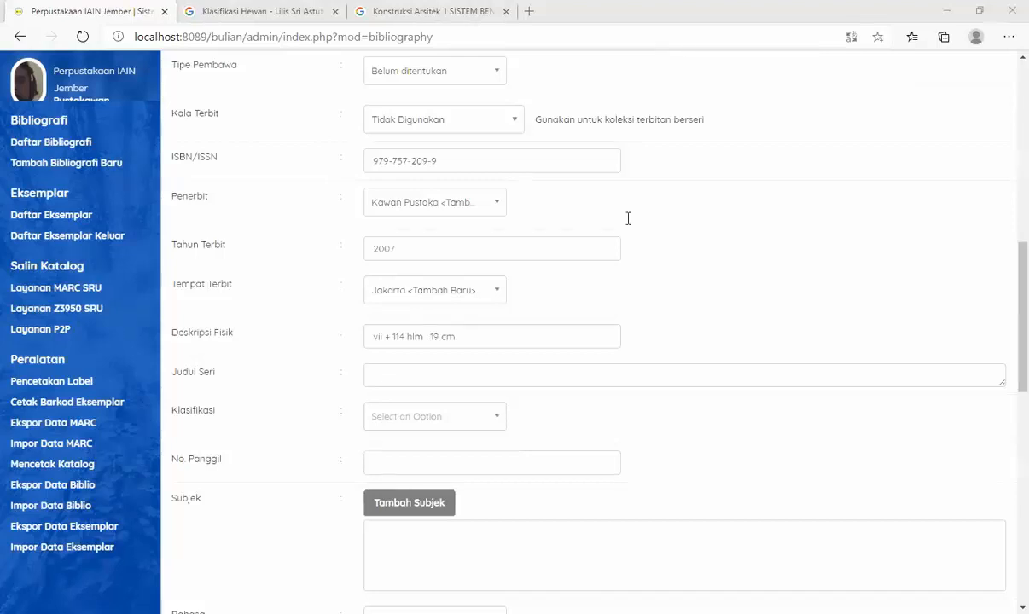
key(alt+Tab)
scroll(628, 219, up, 10)
drag(856, 455, 848, 68)
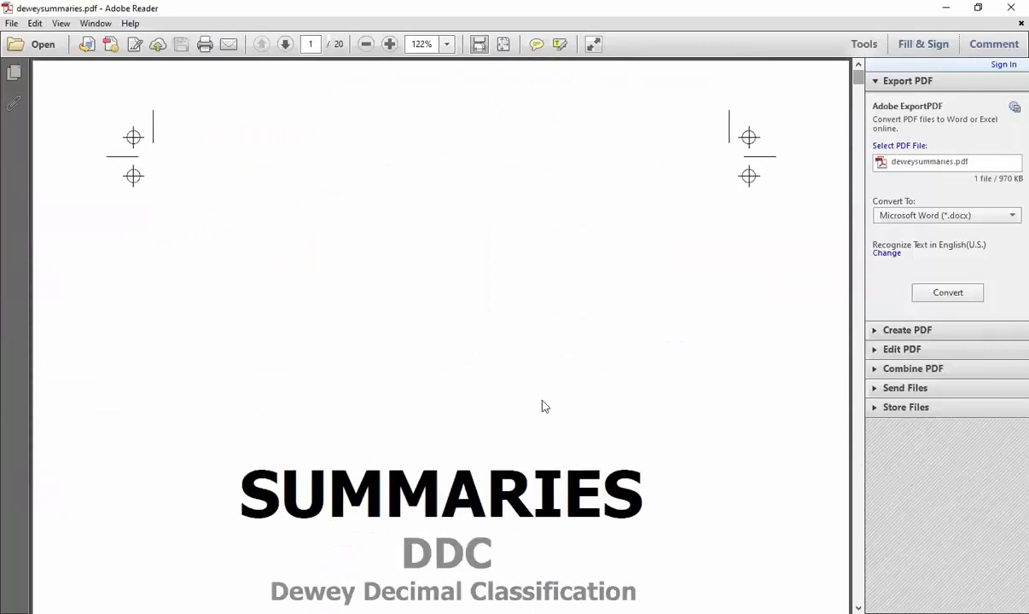
scroll(510, 377, down, 3)
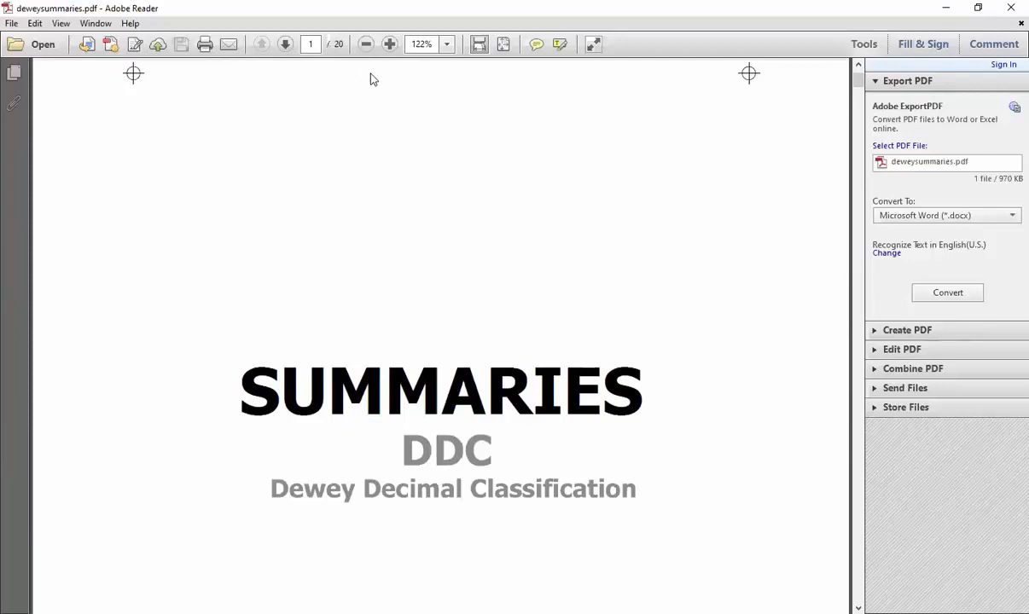
click(313, 44)
text(11)
key(Return)
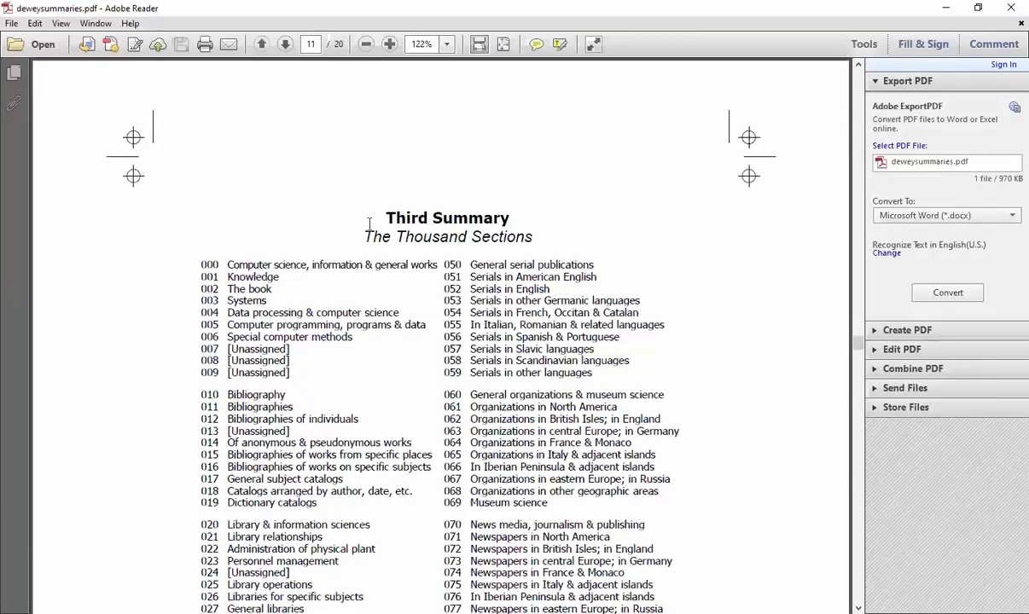
- Search the Third Summary for the book's class, highlighting 570 Life sciences; biology and 573 Specific physiological systems in animals
scroll(445, 294, down, 1)
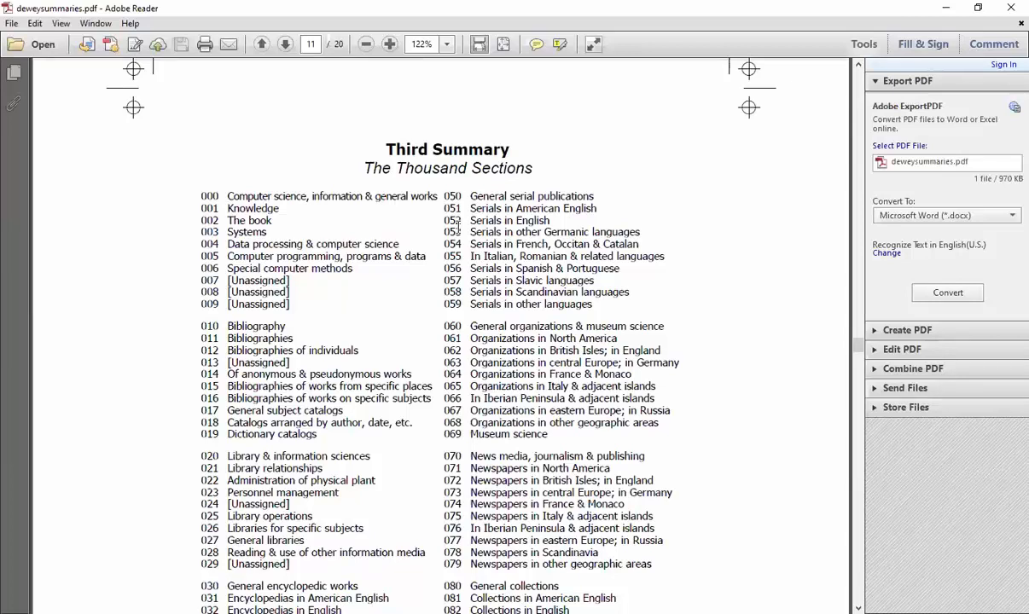
scroll(431, 358, down, 5)
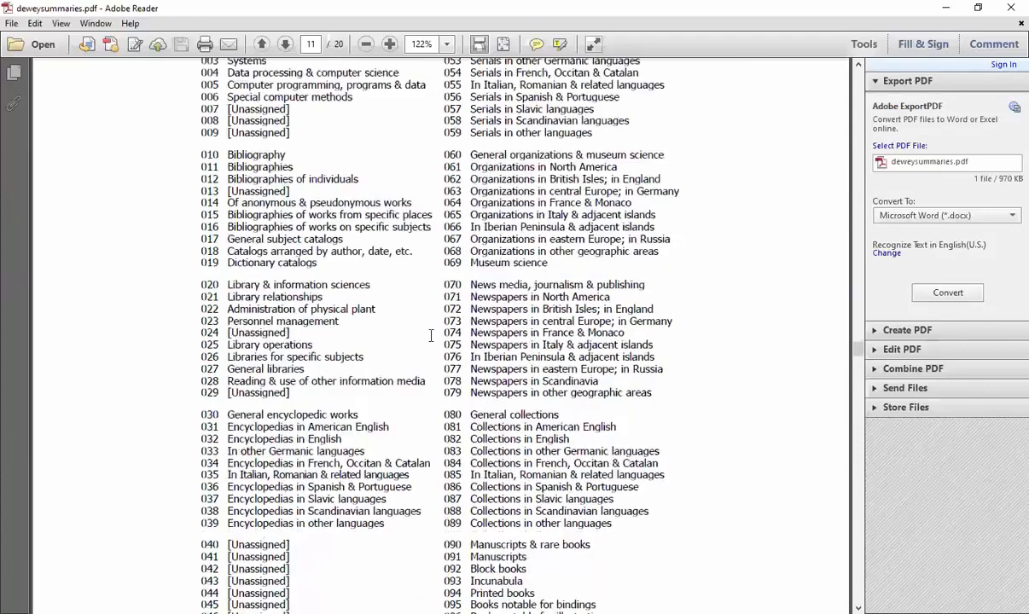
scroll(432, 335, down, 20)
scroll(423, 350, down, 20)
scroll(417, 376, down, 20)
scroll(418, 376, down, 3)
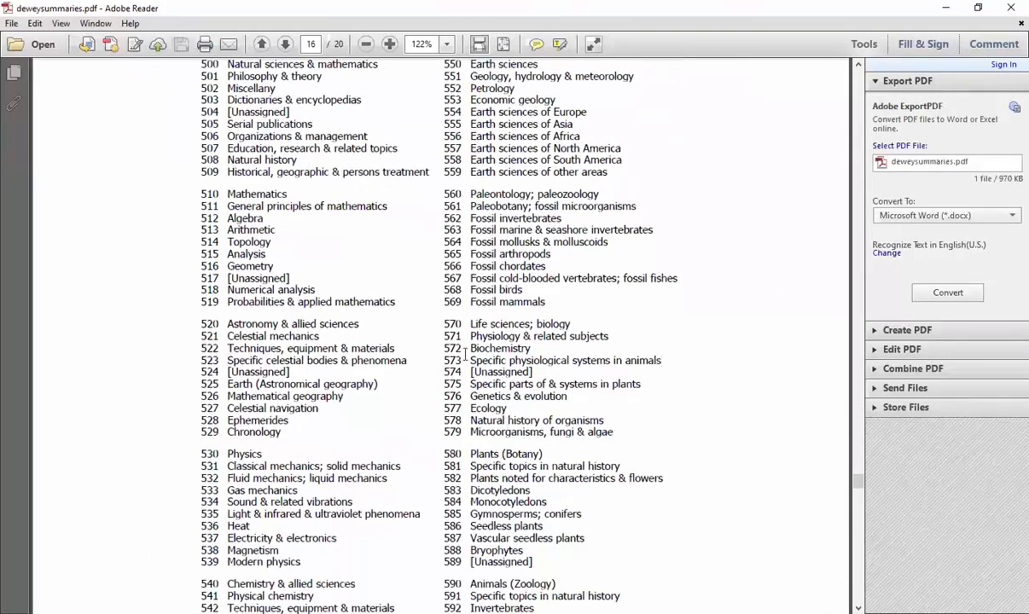
drag(440, 317, 573, 321)
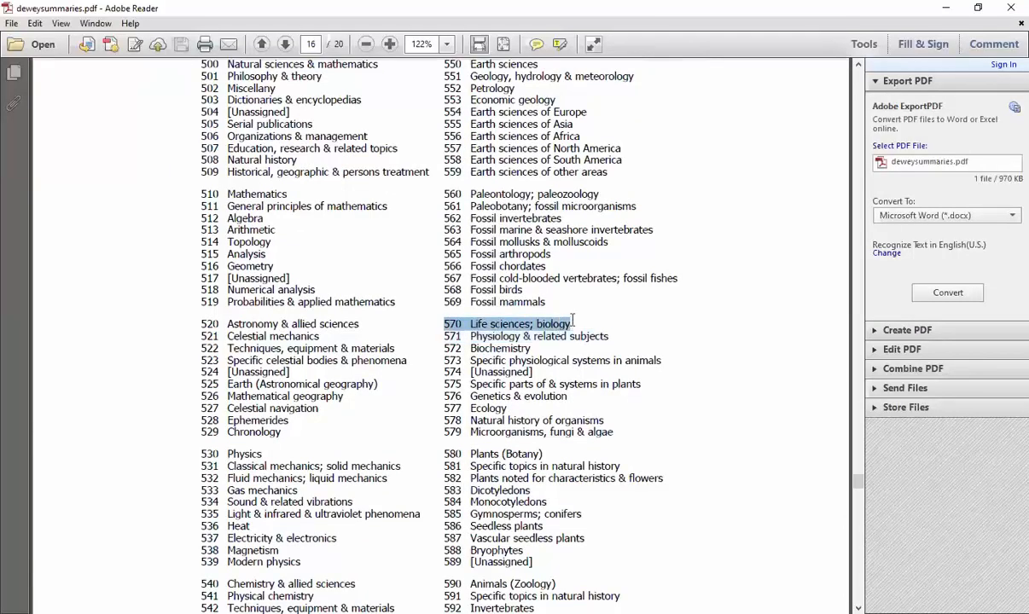
click(529, 309)
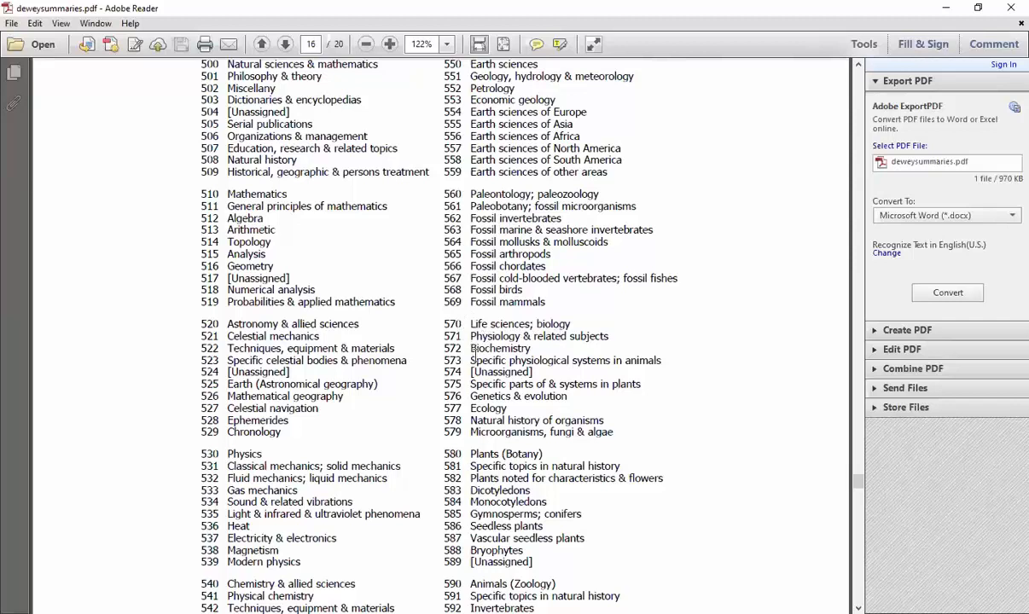
drag(439, 362, 666, 367)
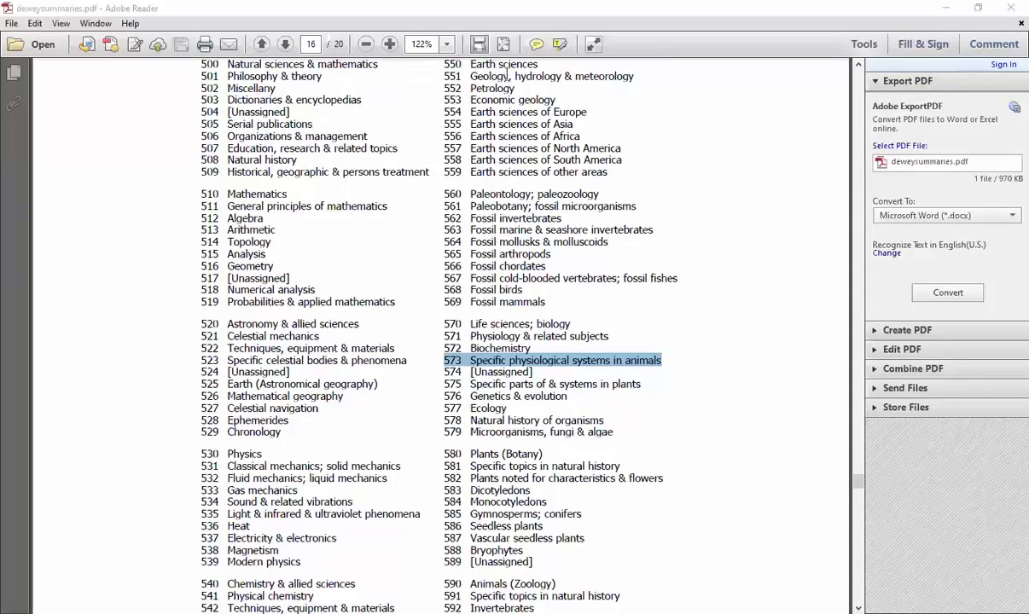
- Return to the bibliographic form in the browser and add 573 as a new Klasifikasi entry
key(alt+Tab)
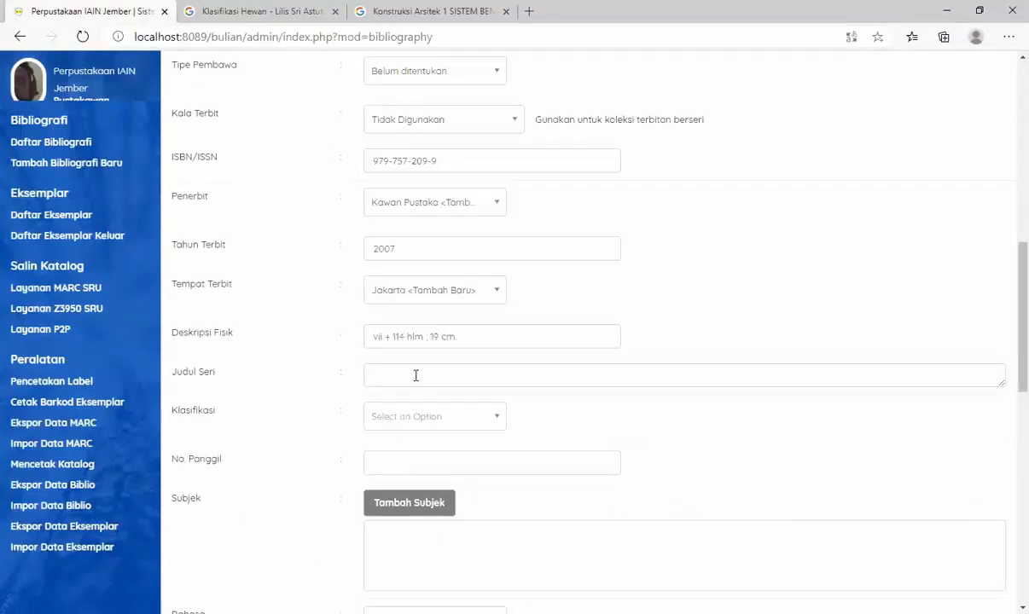
click(421, 416)
text(573)
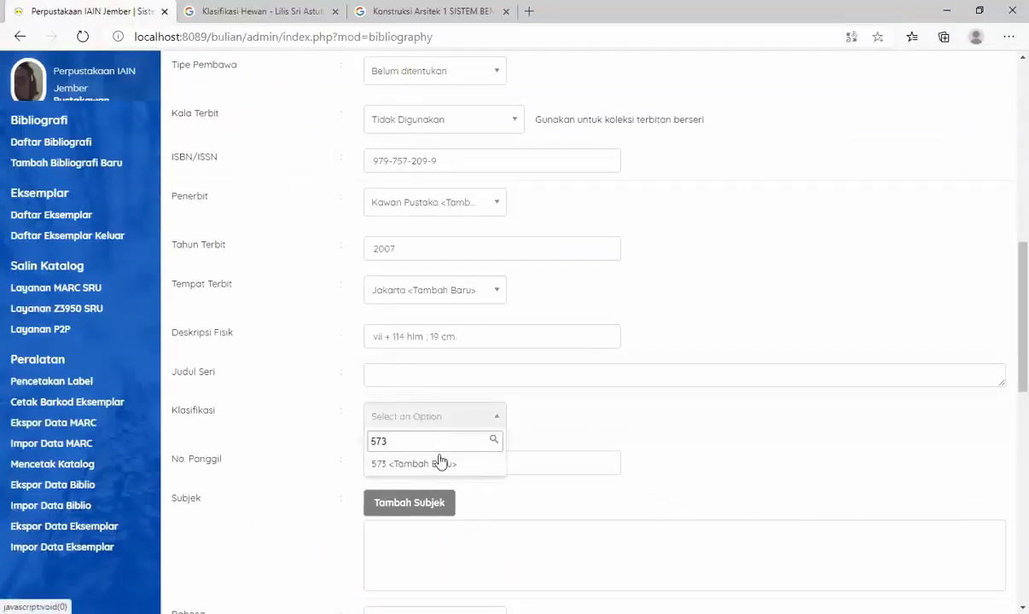
click(441, 464)
- Enter "573 LIL k" as the call number in No. Panggil
click(512, 460)
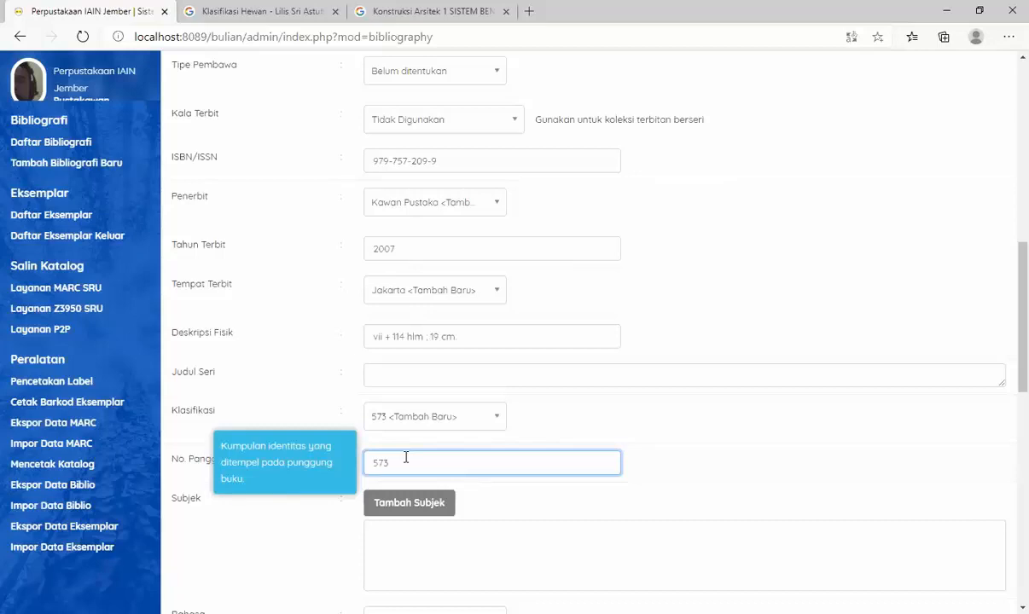
text(LIL)
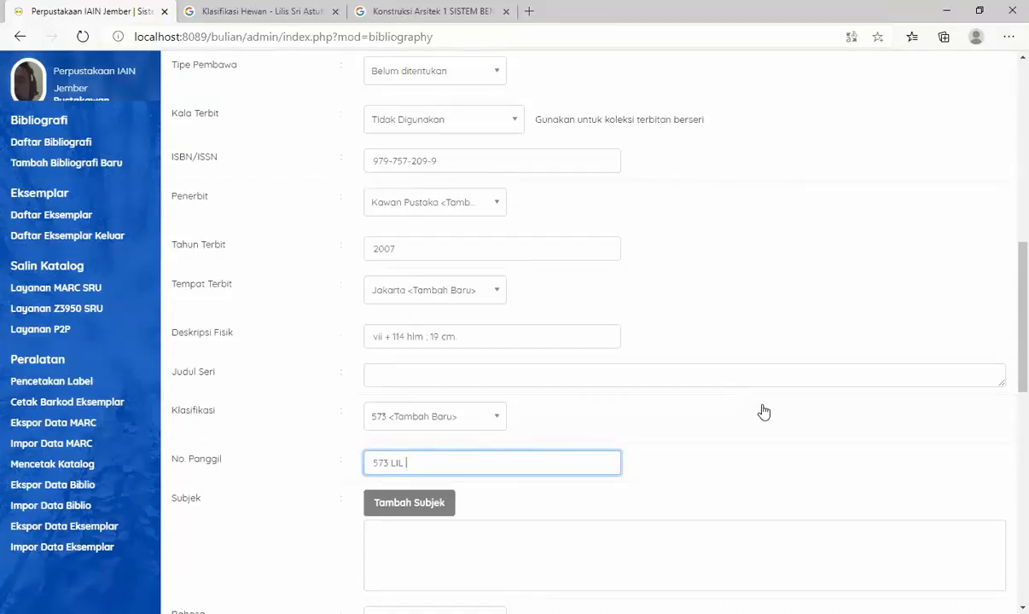
text(k)
- Add "Klasifikasi Hewan" to the record's Subjek as a Topik with level Utama, and close the subject dialog
scroll(749, 366, down, 1)
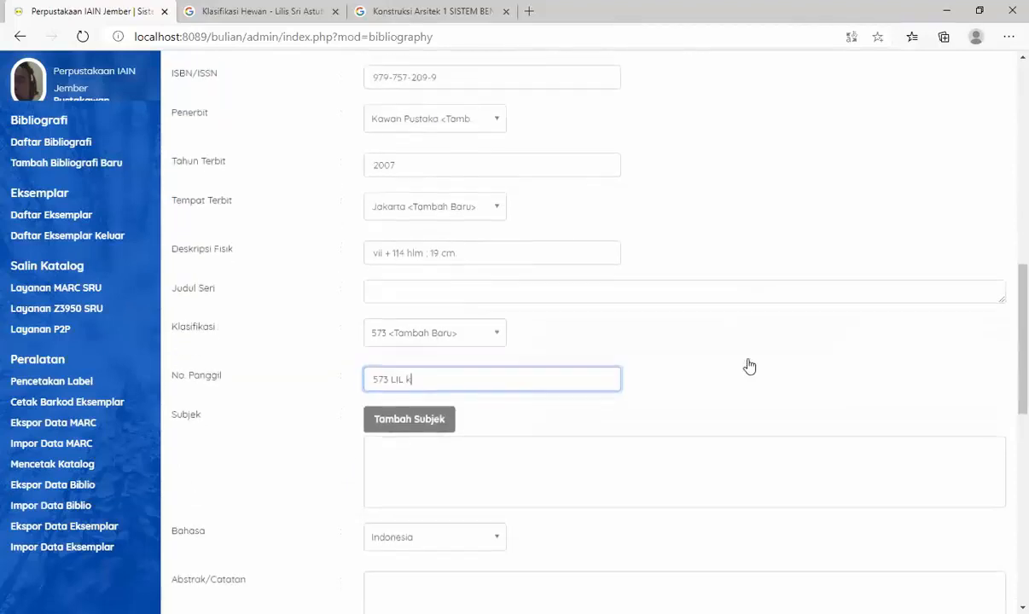
scroll(749, 366, down, 1)
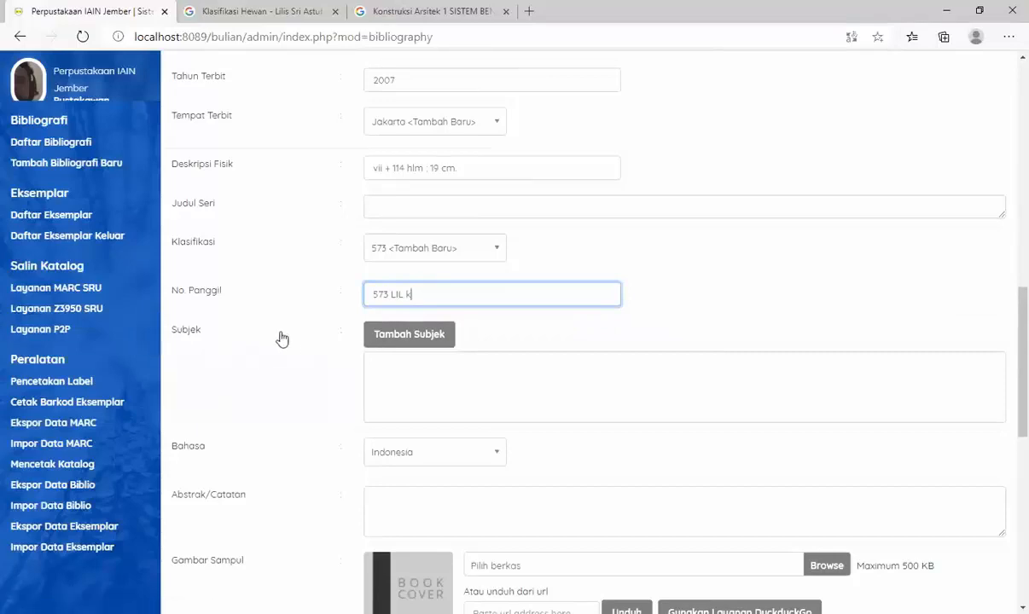
click(405, 337)
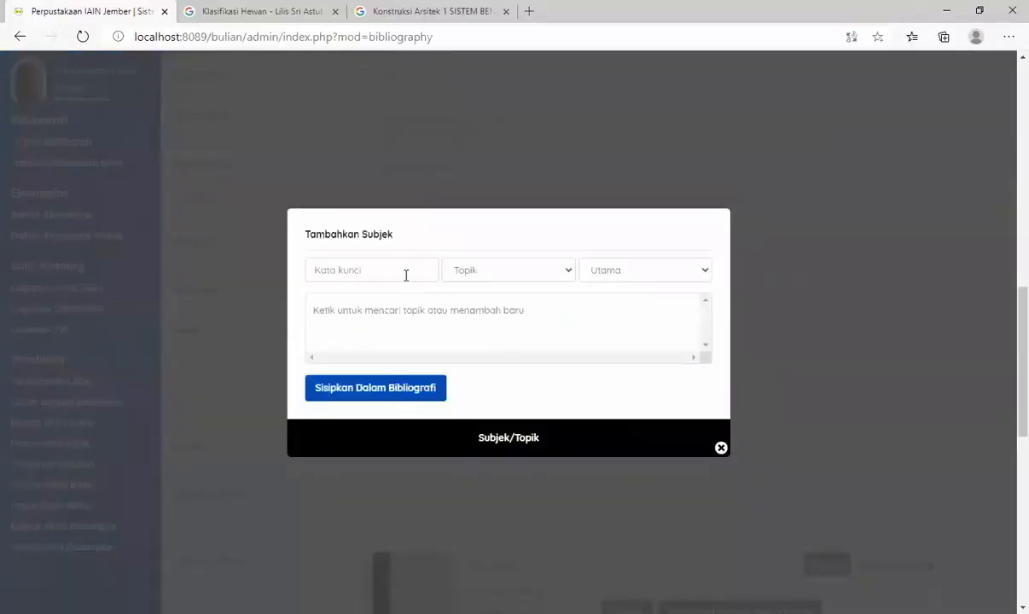
click(405, 275)
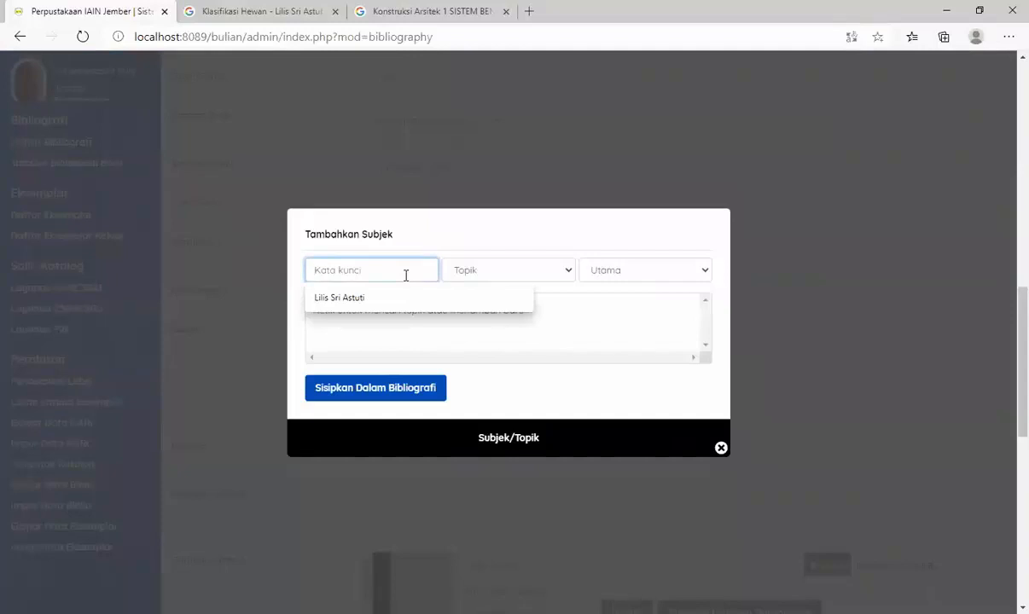
text(Klasifikasi Hewan)
click(381, 394)
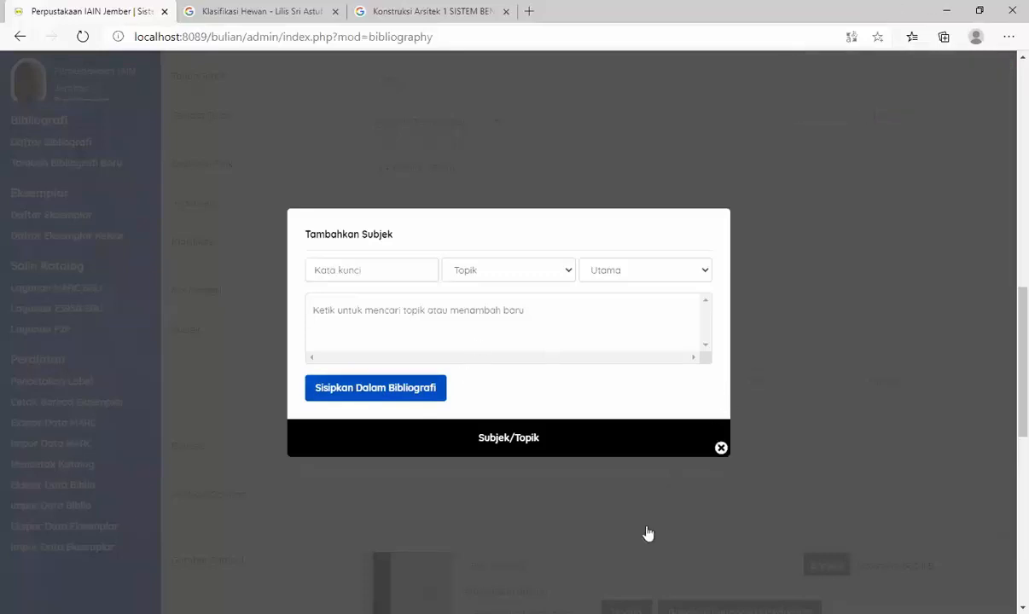
click(721, 448)
scroll(538, 354, down, 1)
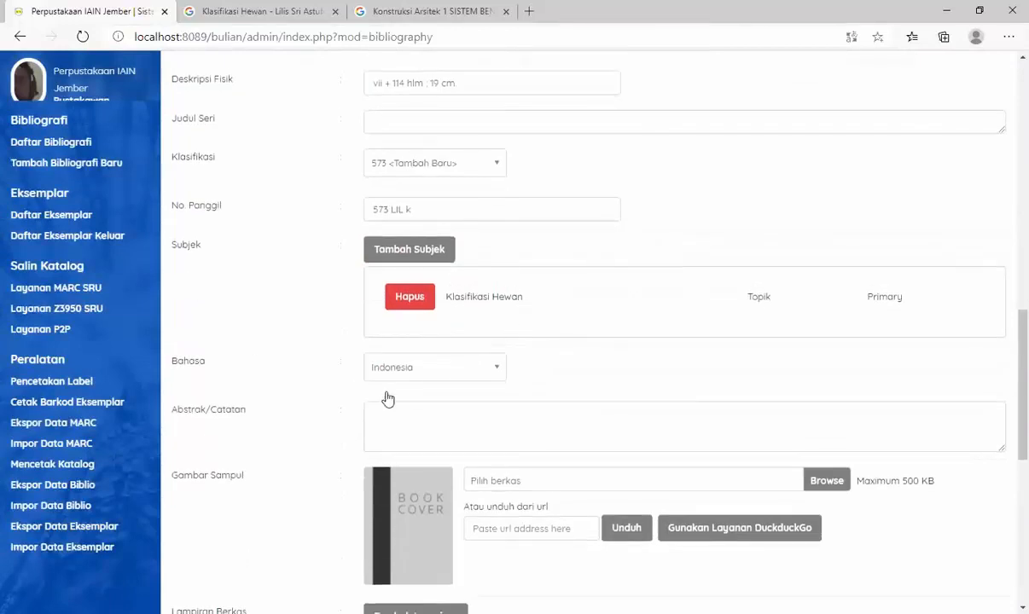
- Save the bibliographic record, leaving the abstract, cover image, attachments, relations and label fields as they are
scroll(324, 404, down, 1)
click(388, 346)
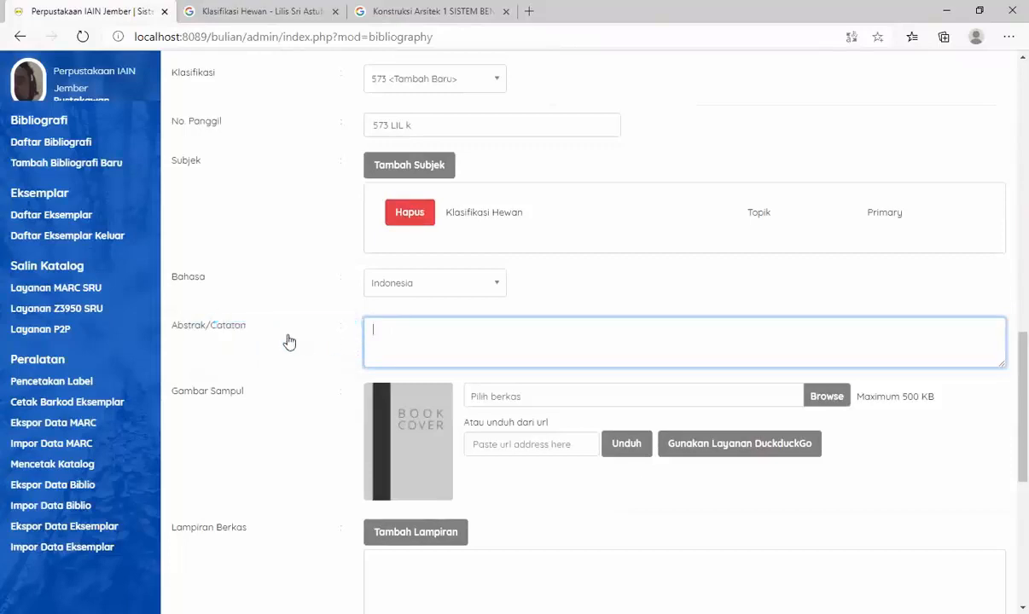
scroll(338, 365, down, 1)
scroll(337, 365, down, 1)
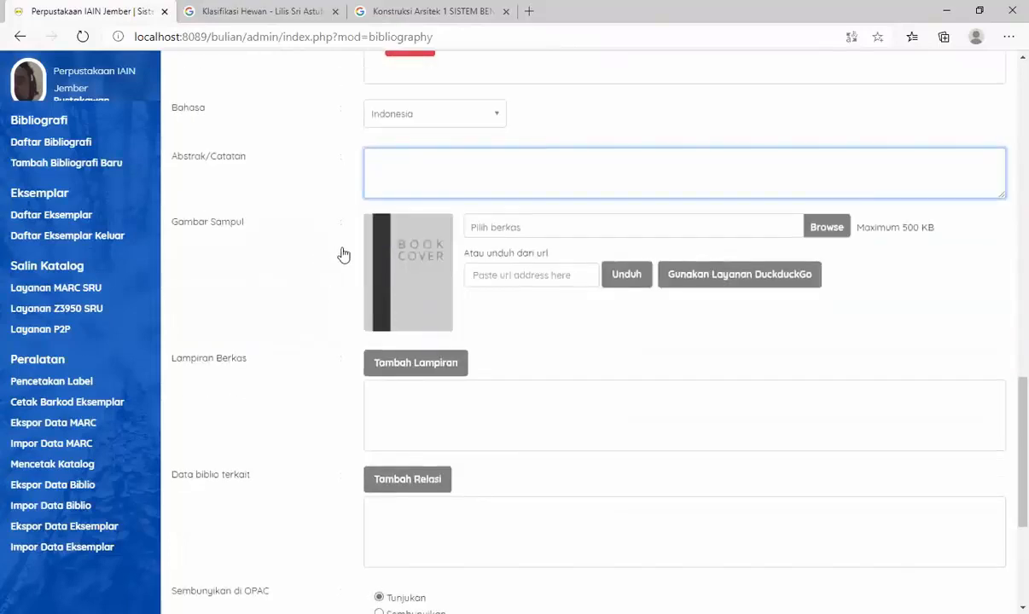
scroll(350, 273, down, 1)
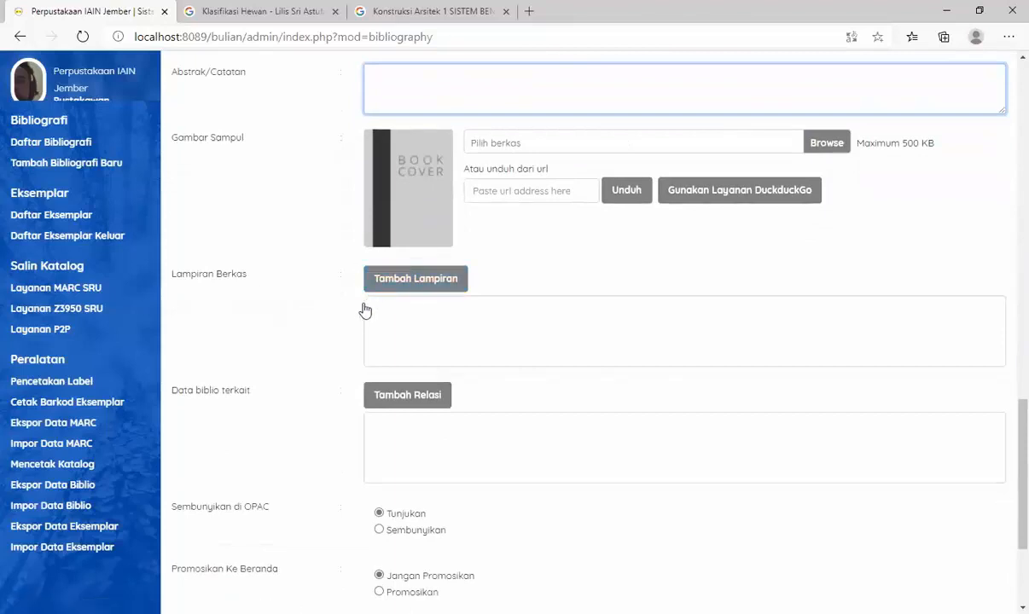
scroll(315, 320, down, 2)
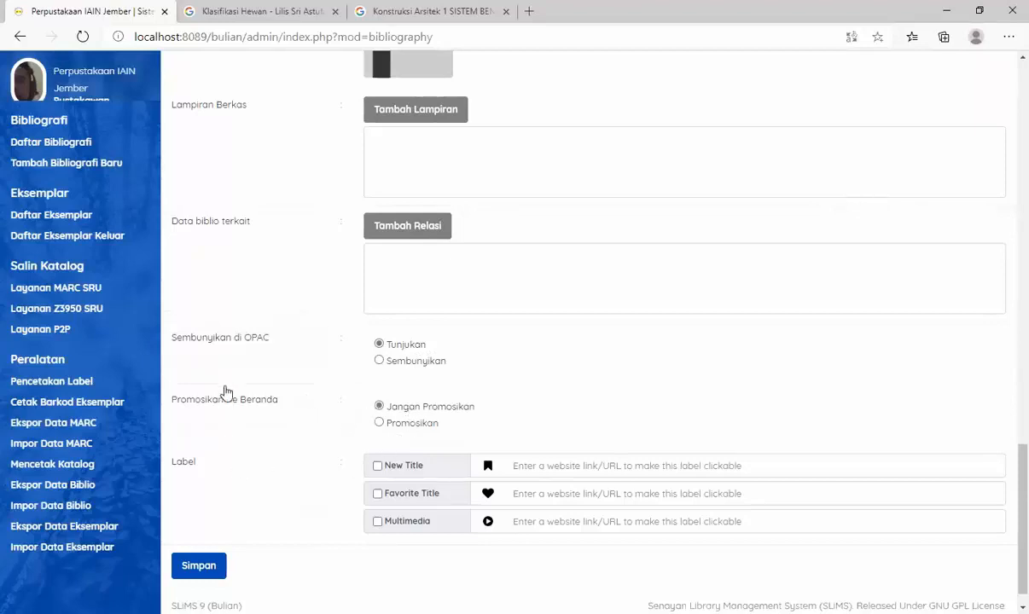
scroll(224, 393, down, 1)
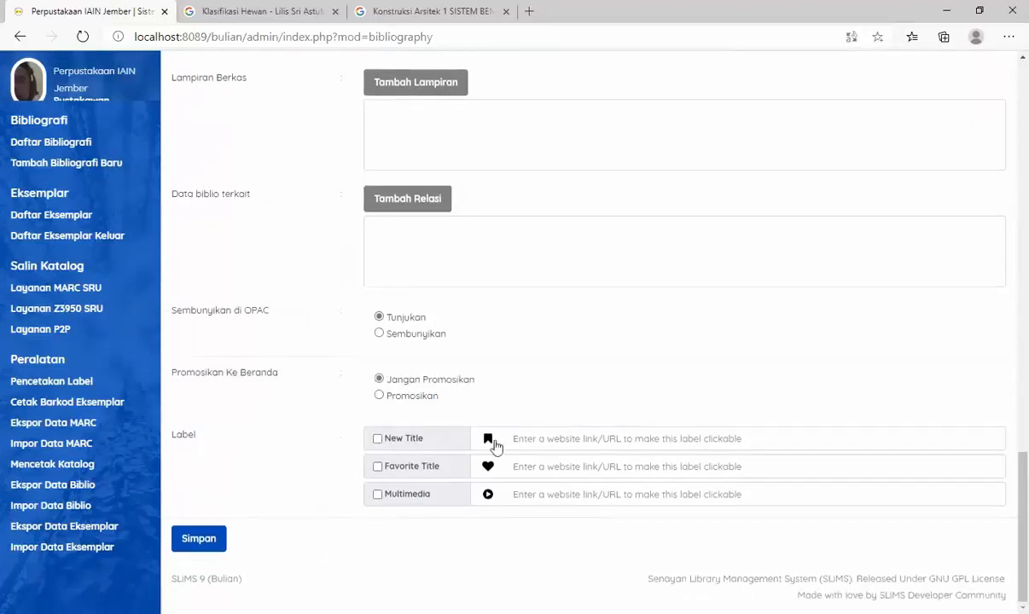
click(203, 536)
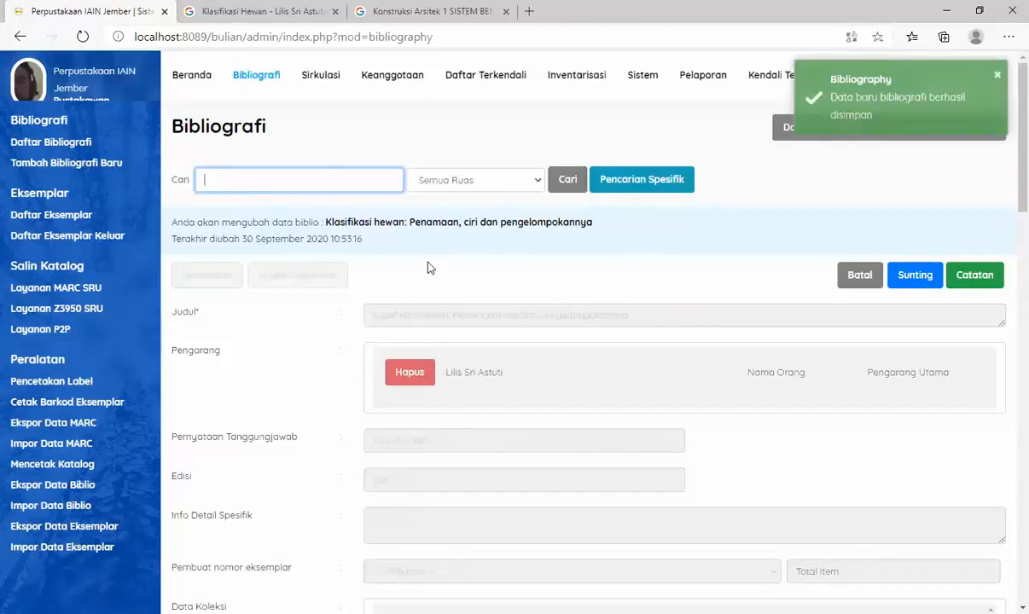
- Review the saved record's fields, including the item codes listed under Data Koleksi
scroll(430, 268, down, 1)
scroll(703, 263, up, 1)
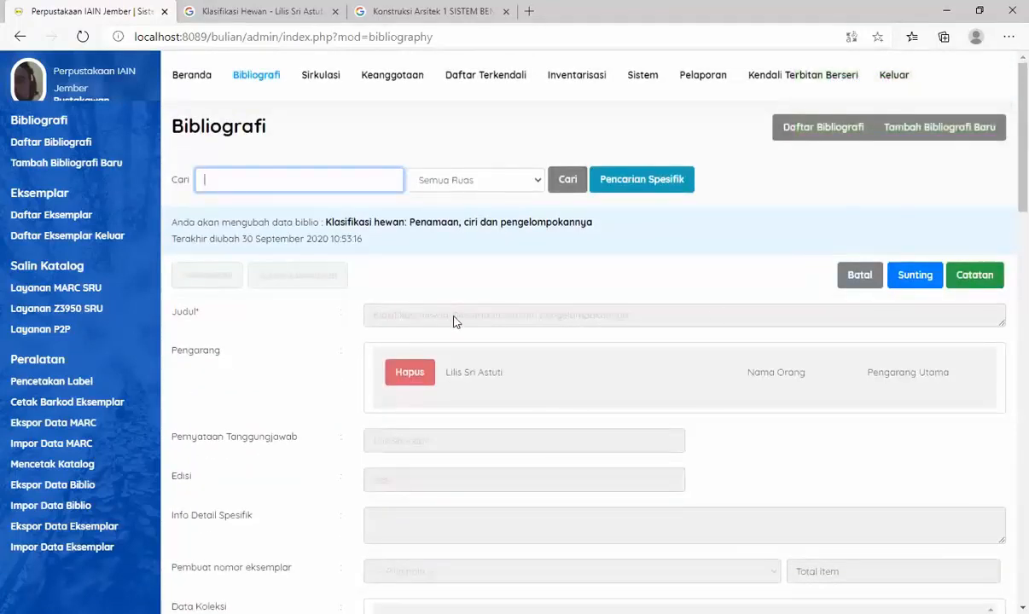
scroll(454, 321, down, 3)
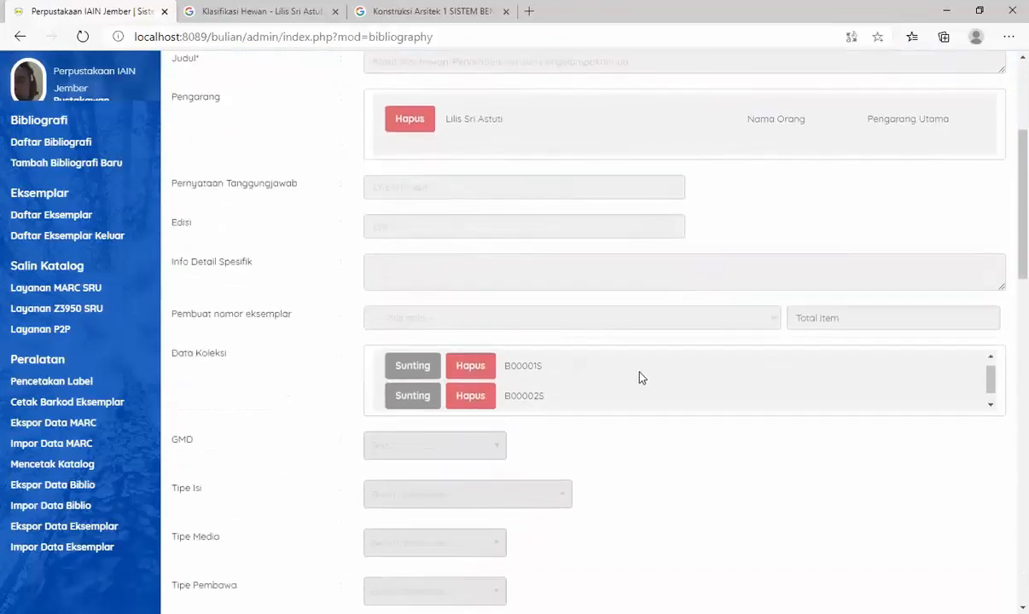
scroll(633, 374, up, 1)
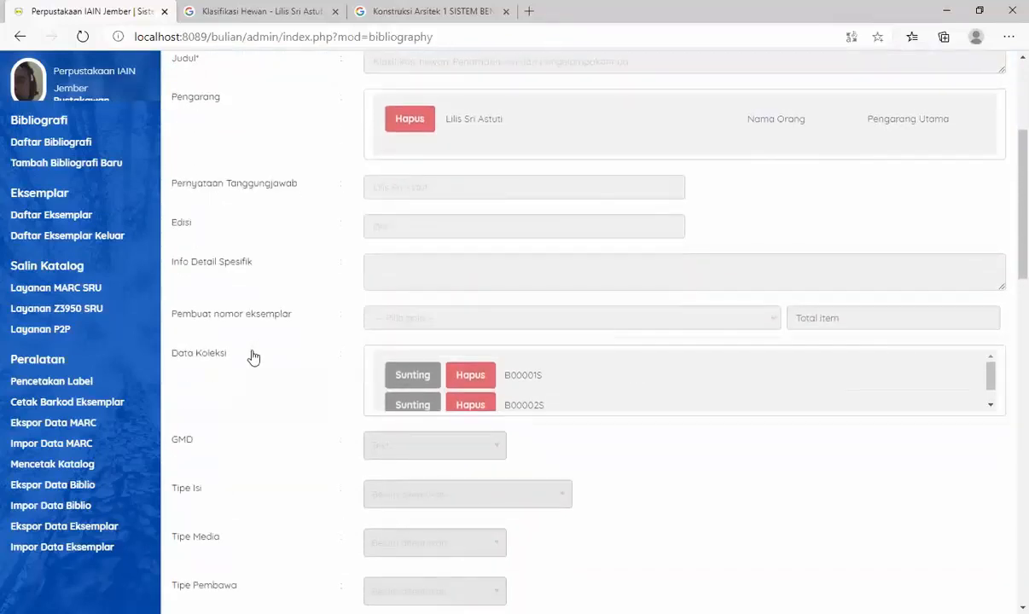
scroll(518, 376, down, 1)
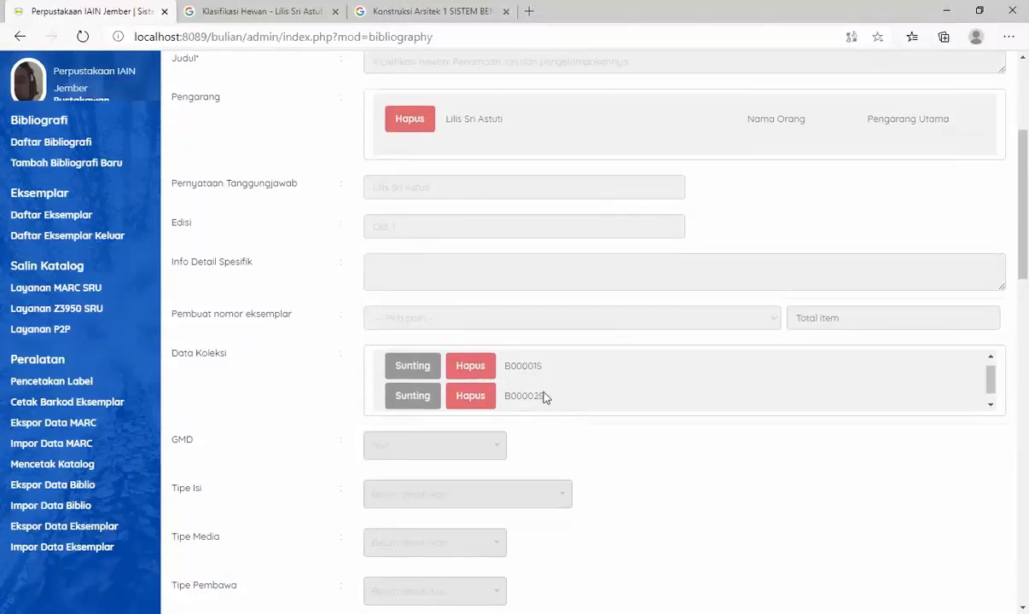
scroll(540, 299, up, 3)
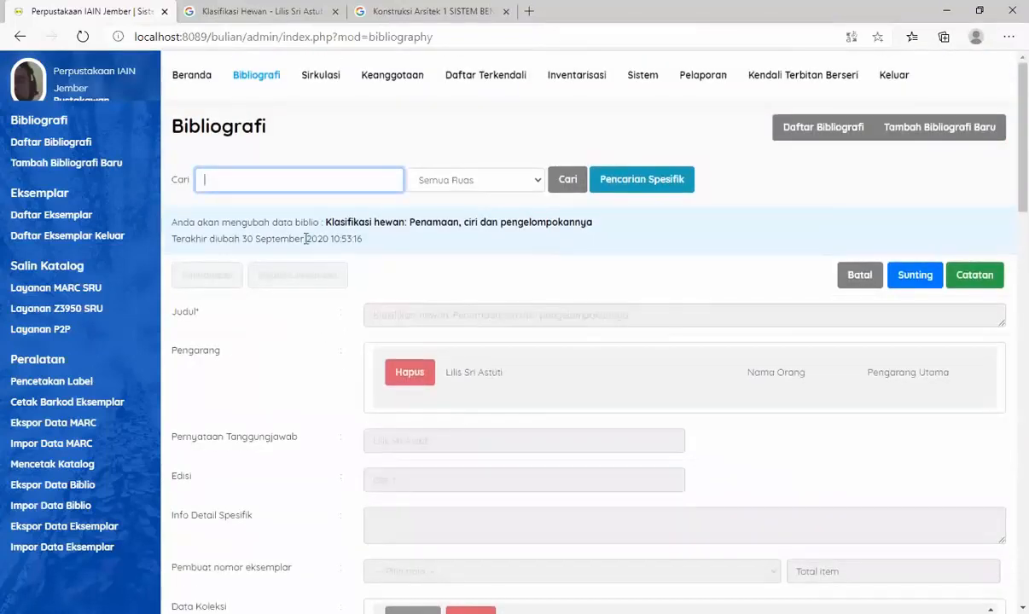
- Start a new bibliographic record and bring up the front cover of the architecture construction book in Google Books
click(895, 137)
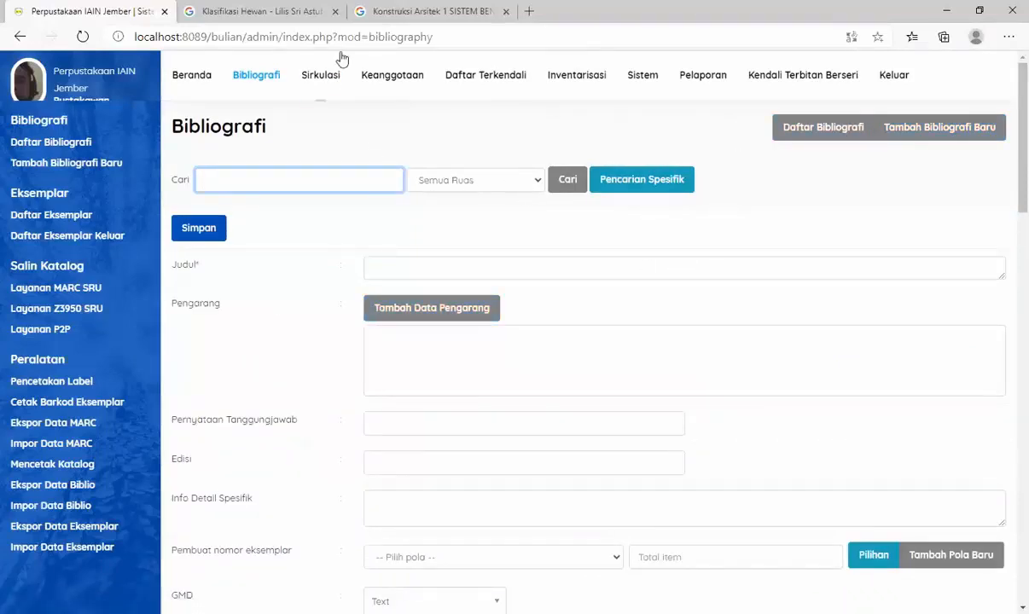
click(384, 17)
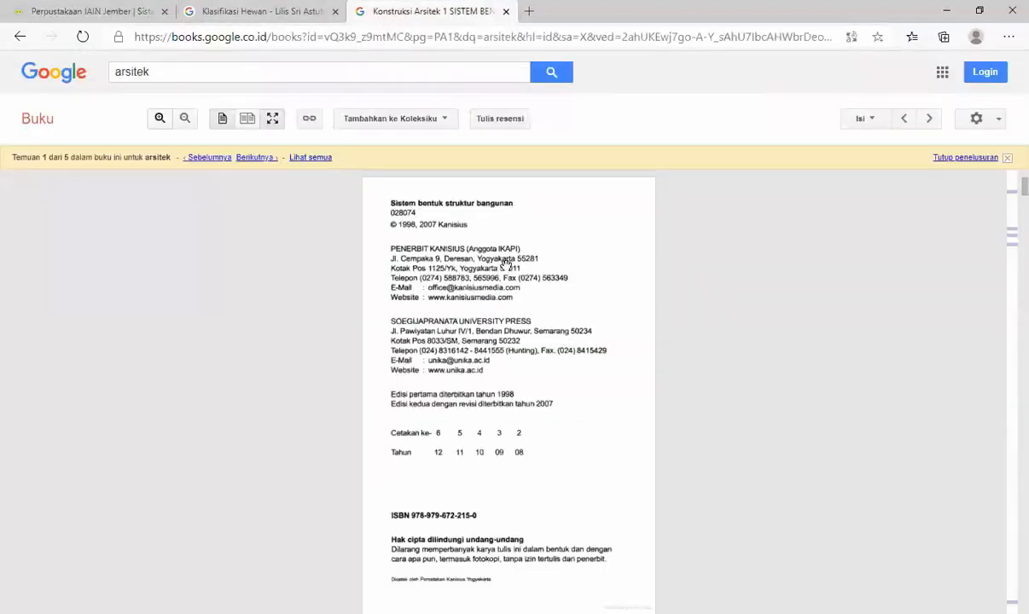
scroll(526, 243, up, 10)
scroll(527, 240, up, 3)
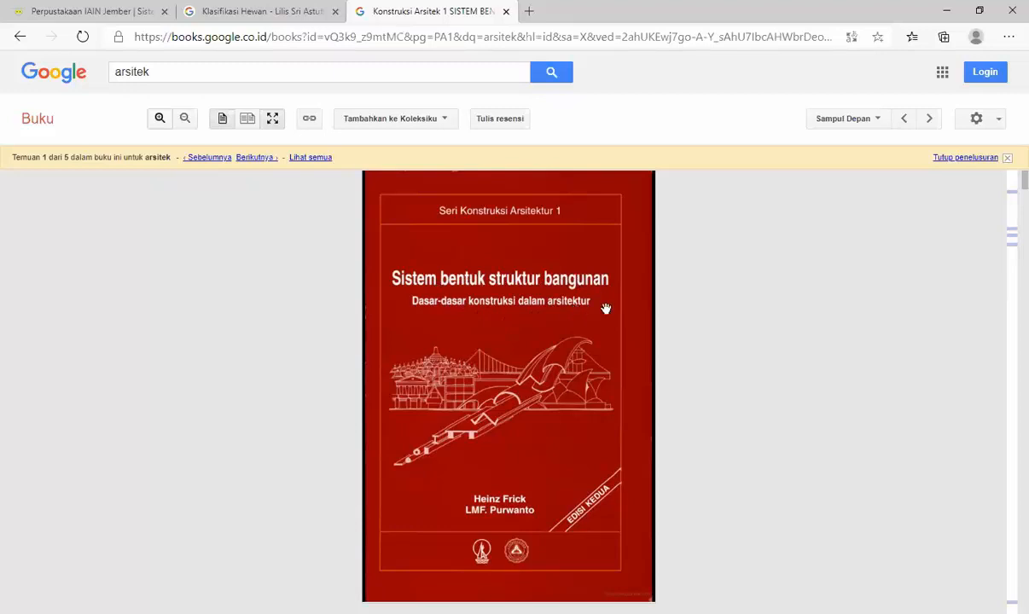
- Enter "Sistem bentuk struktur bangunan: Dasar-dasar konstruksi dalam arsitektur" as the new record's Judul, checking the subtitle against the Google Books cover
click(97, 11)
click(400, 262)
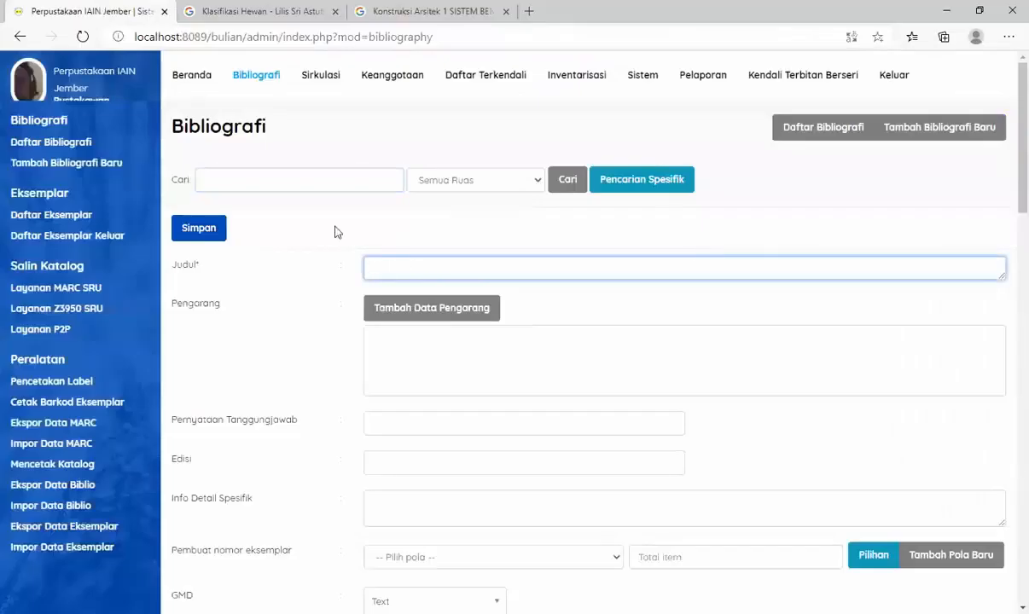
text(Sistem bentuk struktur bangu)
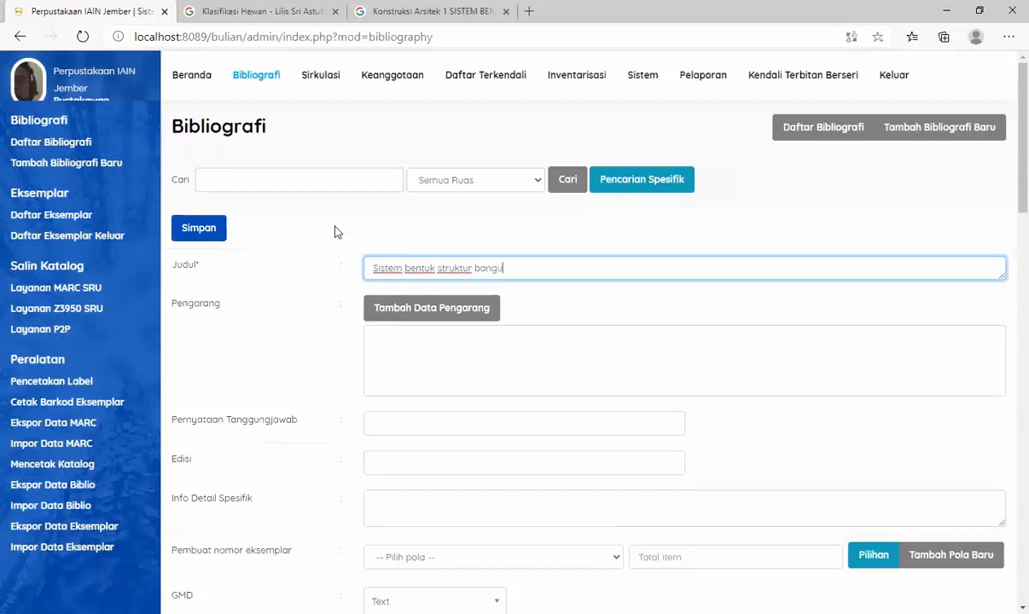
text(nan:)
click(354, 16)
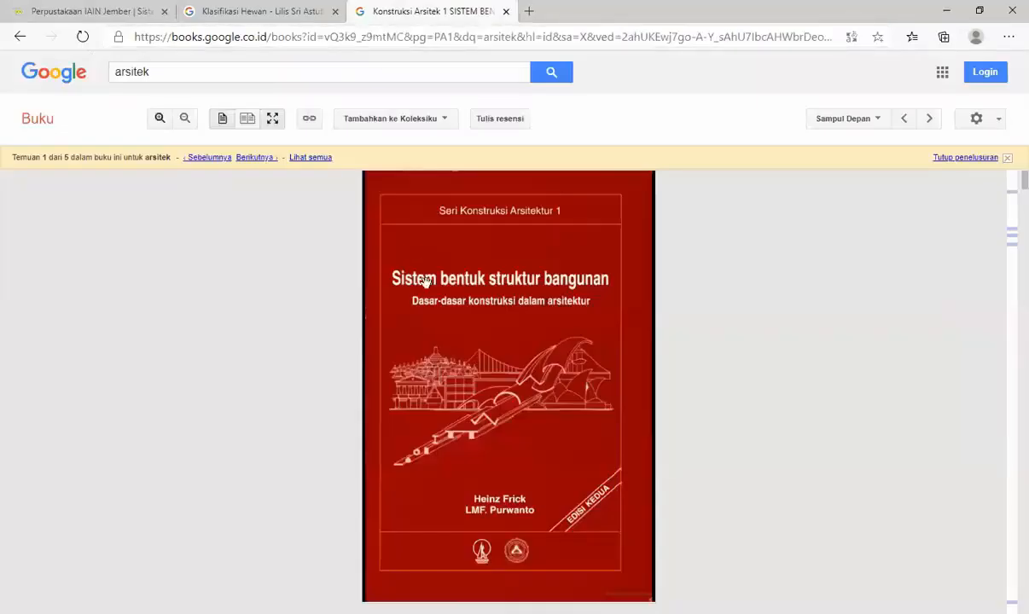
click(75, 10)
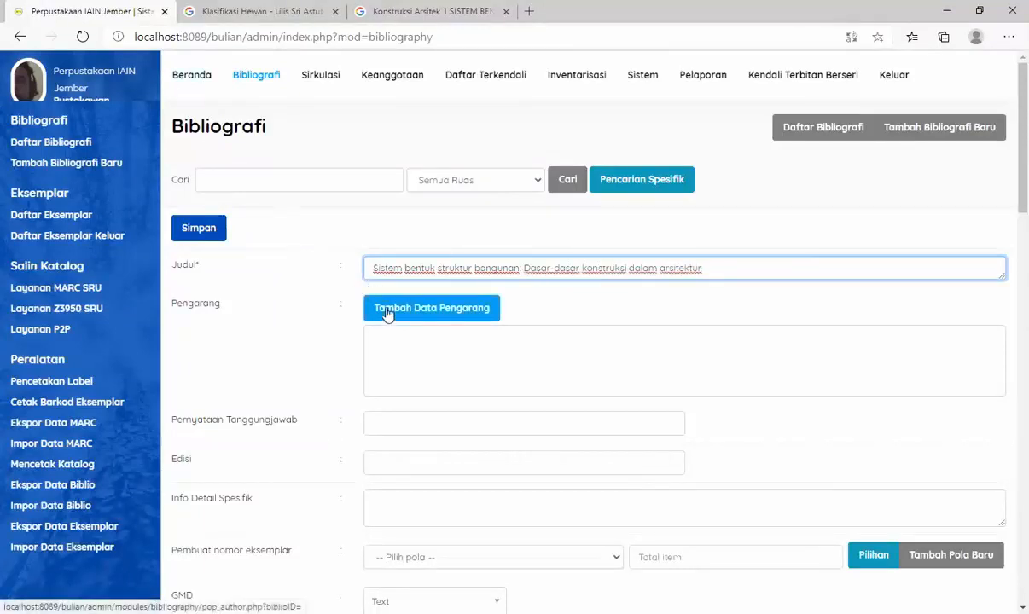
- Add the first author named on the Google Books title page to the record as Nama Orang with the role Pengarang Utama
click(416, 308)
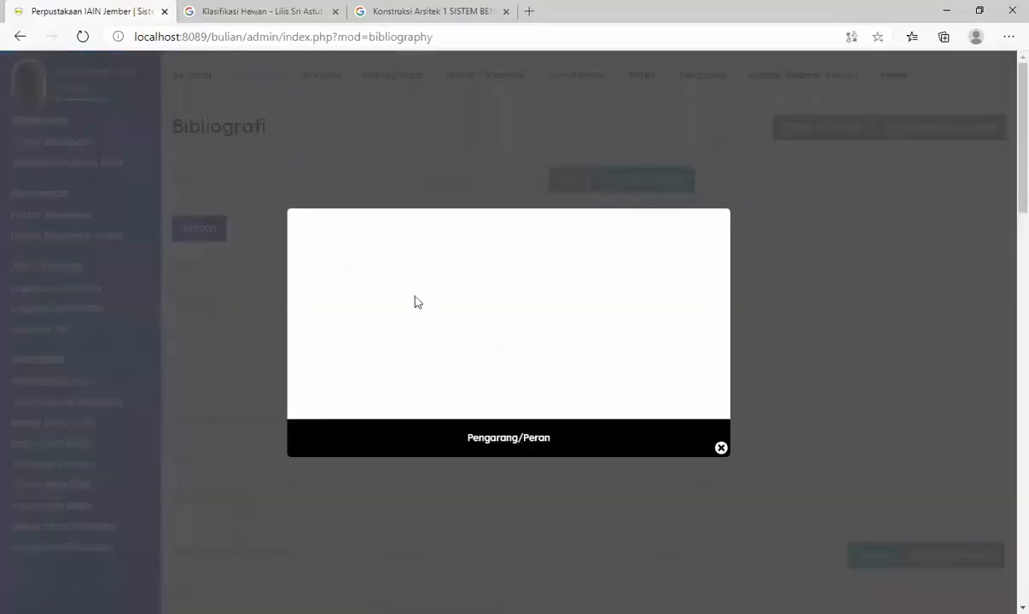
click(401, 11)
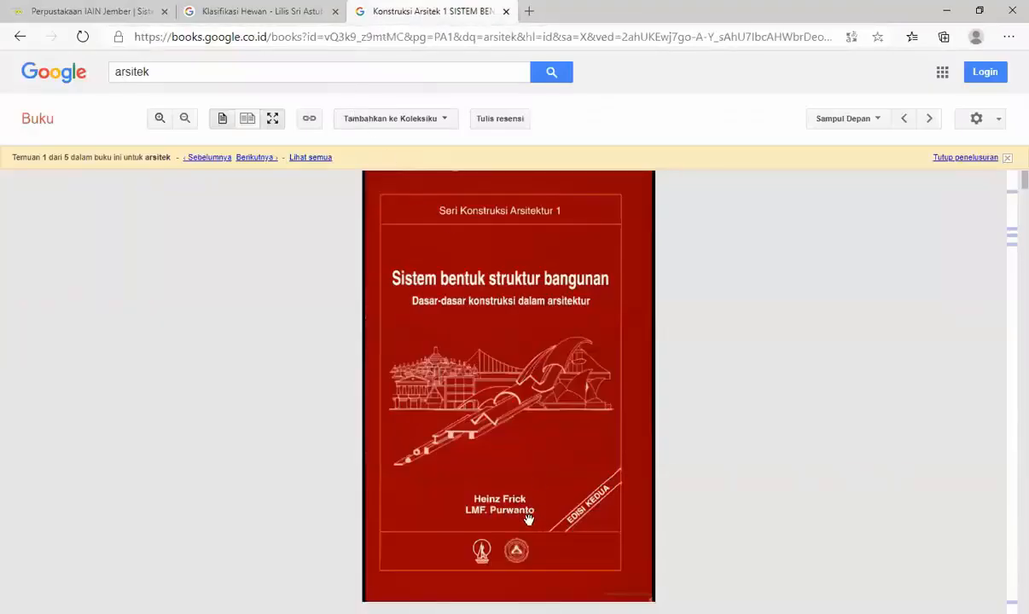
scroll(546, 511, down, 5)
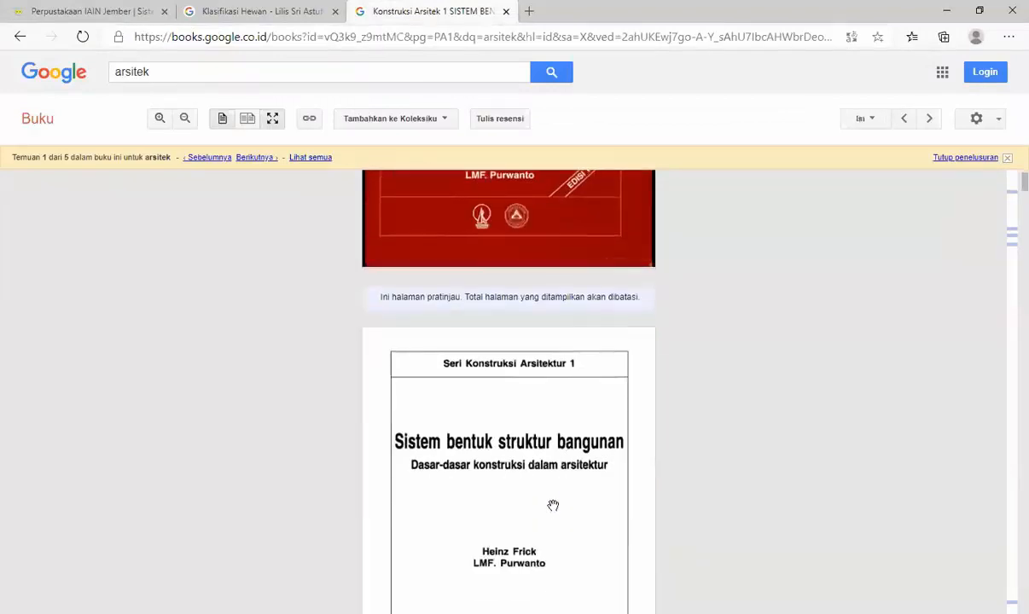
click(98, 14)
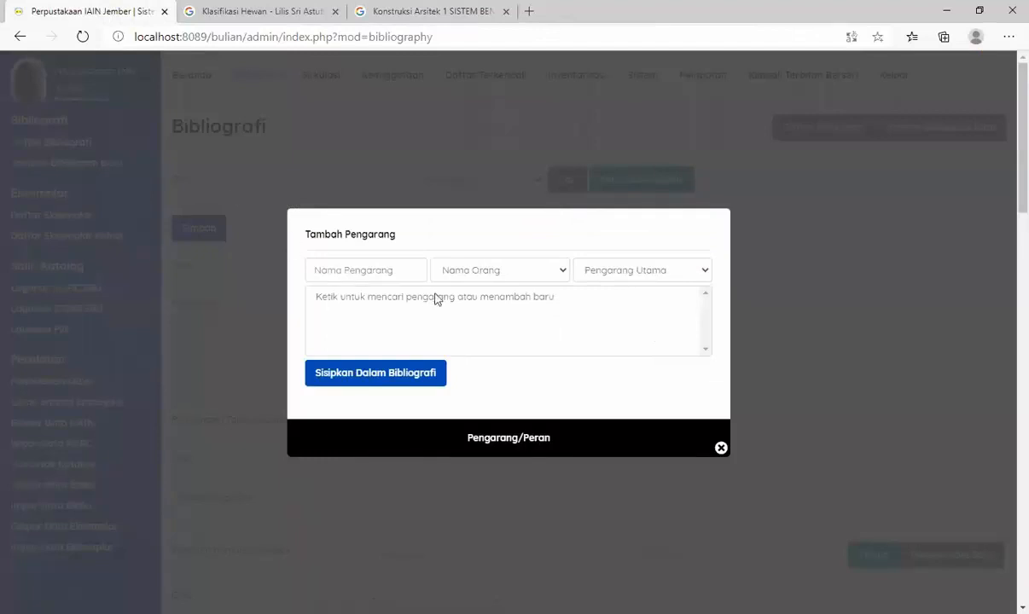
click(373, 269)
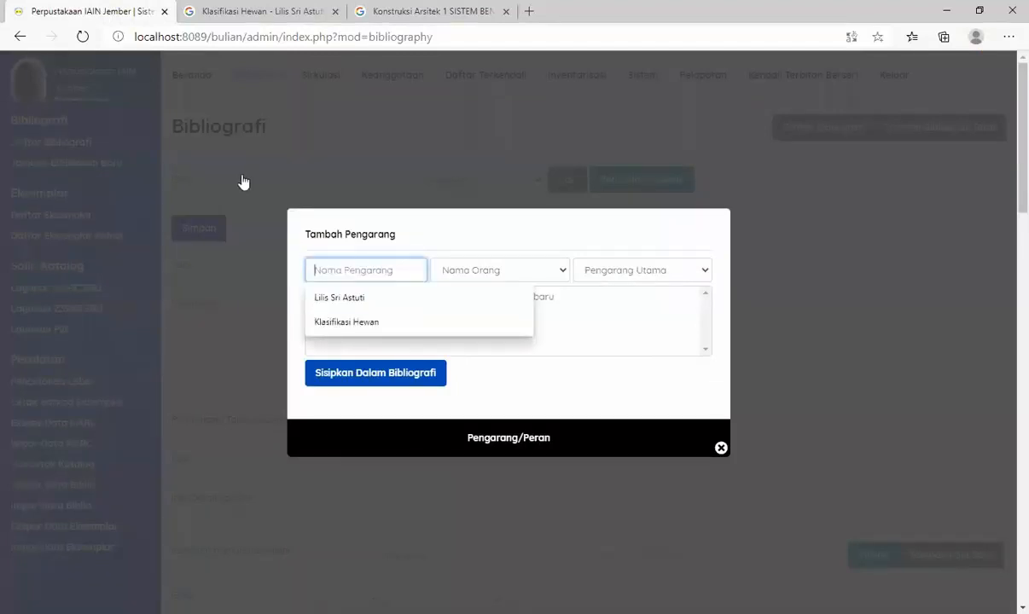
text(Hel)
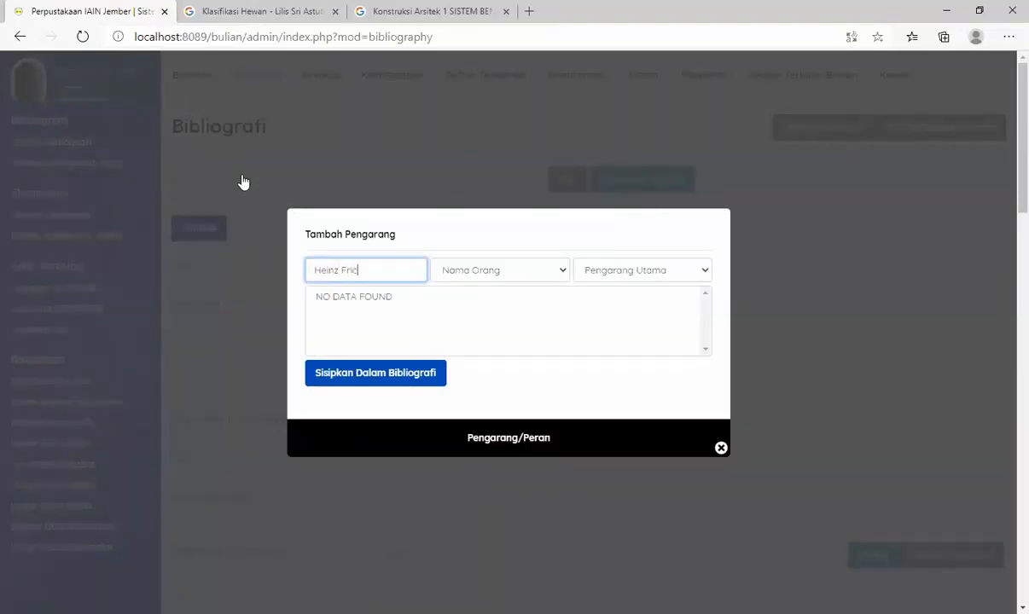
click(369, 14)
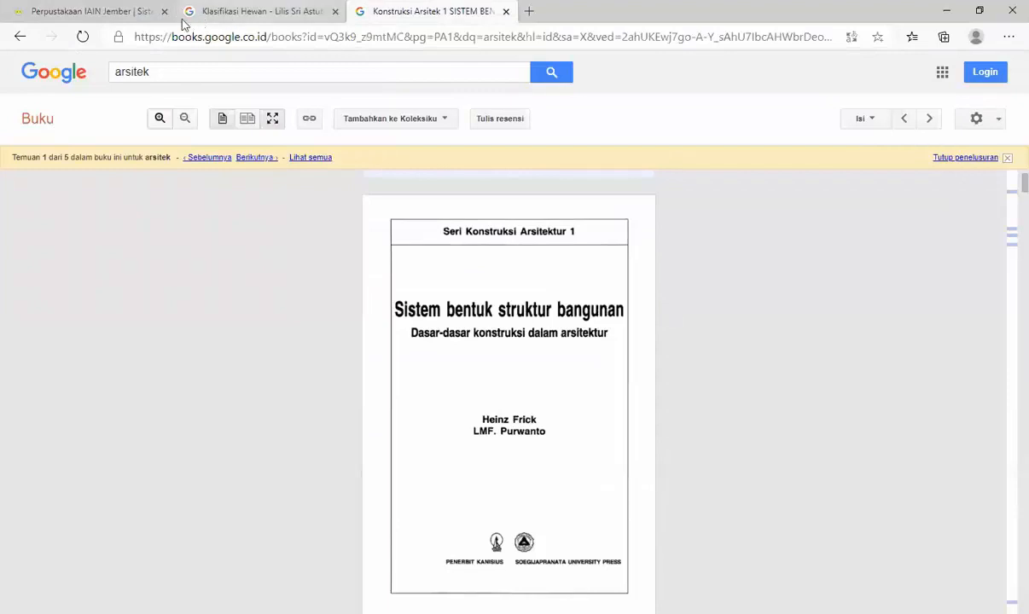
click(104, 15)
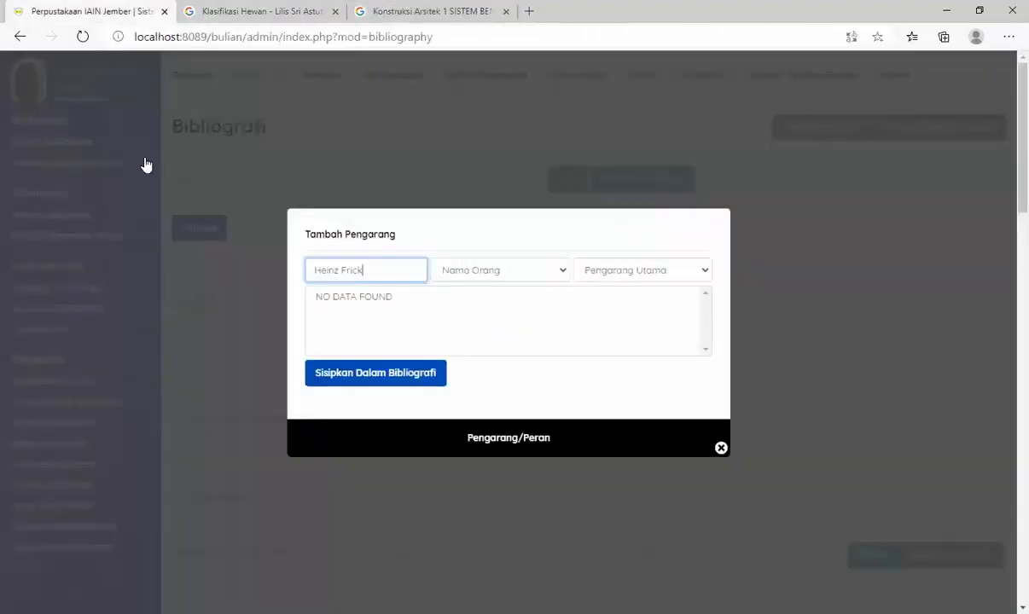
click(418, 380)
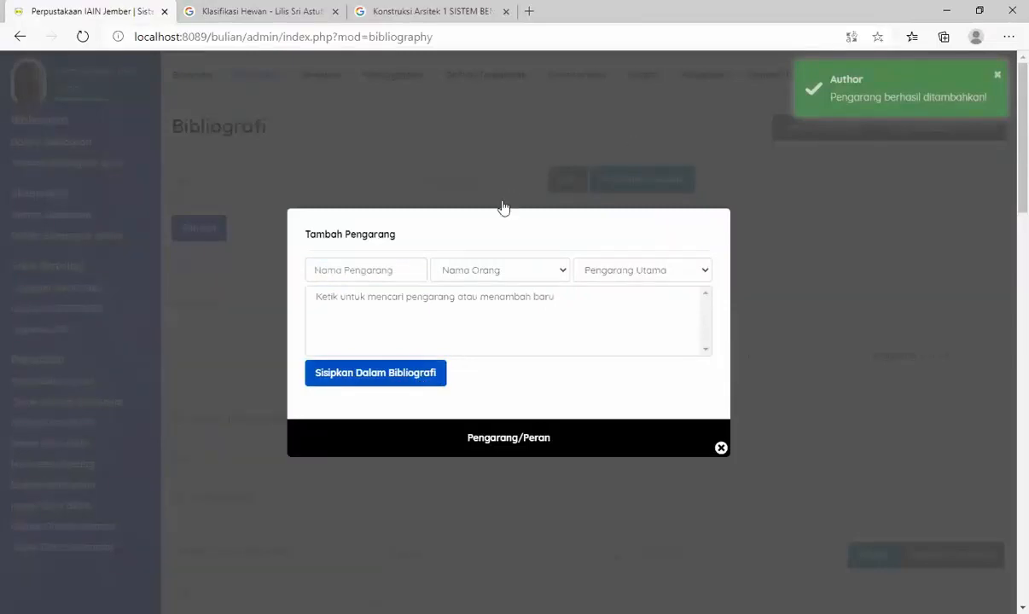
- Add the second author from the title page as Nama Orang with the role Pengarang Tambahan, and close the author dialog
click(392, 270)
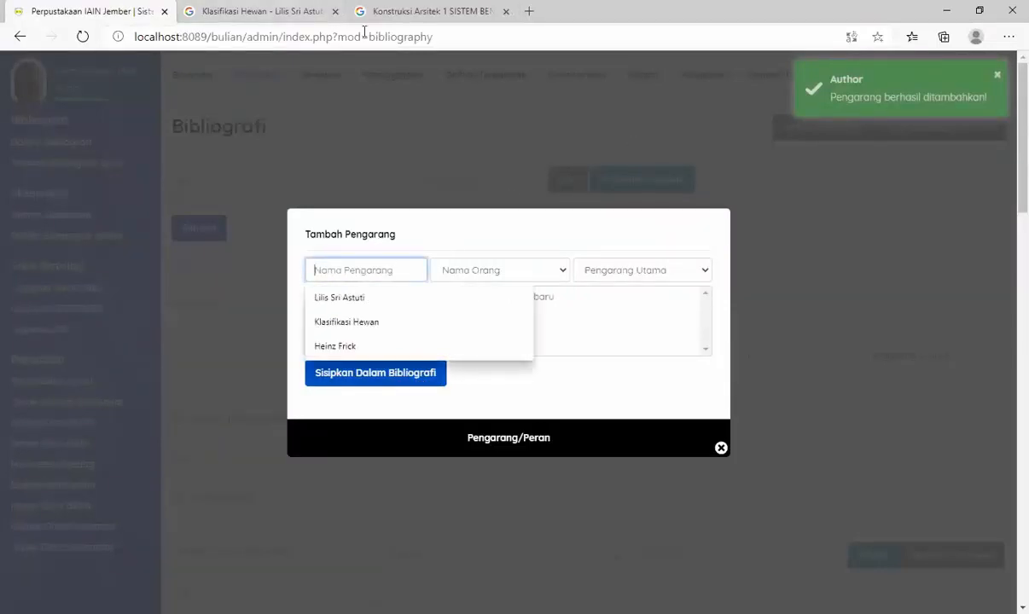
click(461, 11)
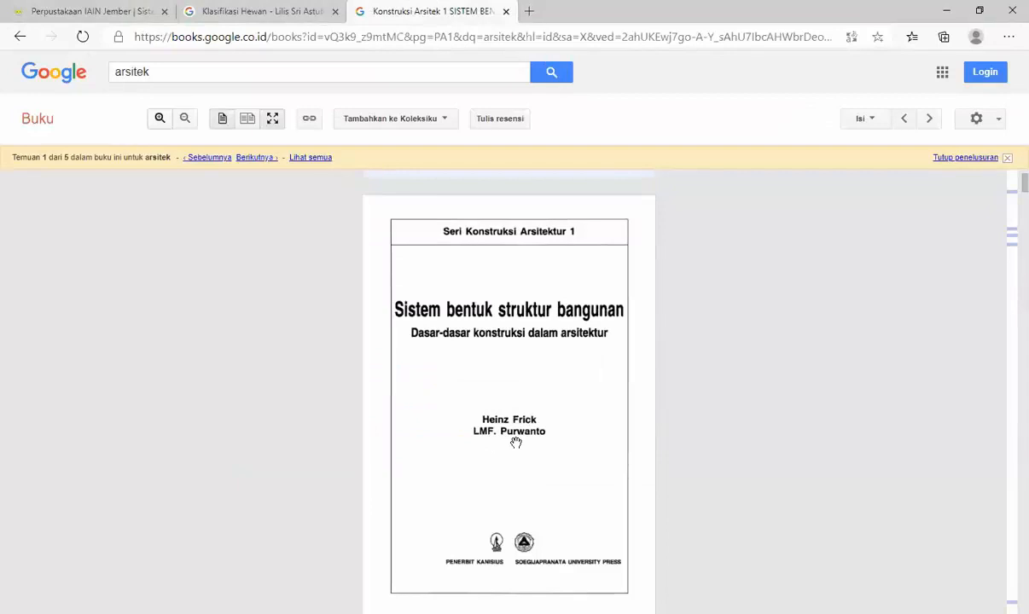
click(85, 11)
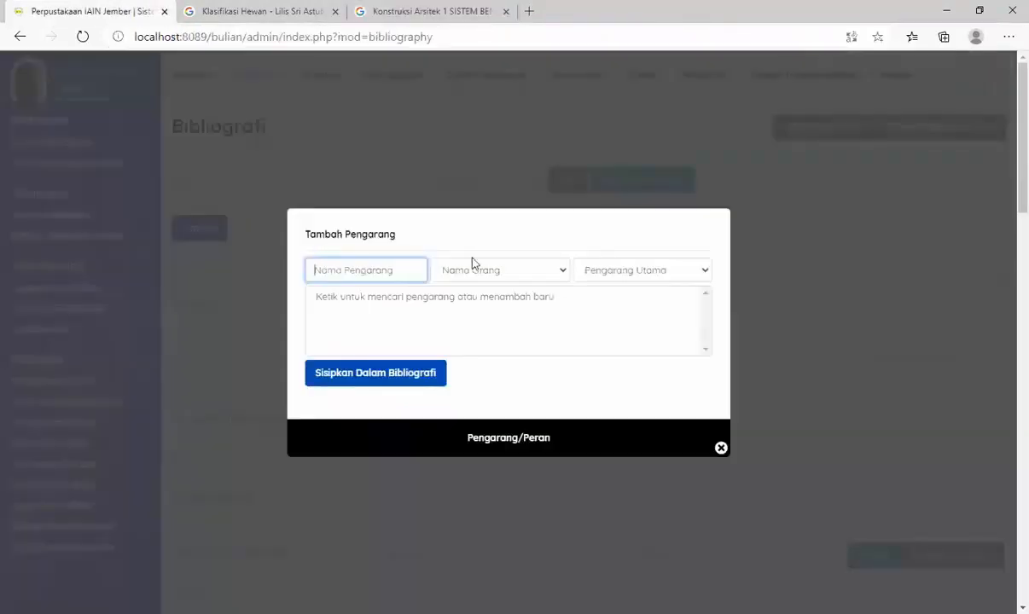
text(LMF. Pu)
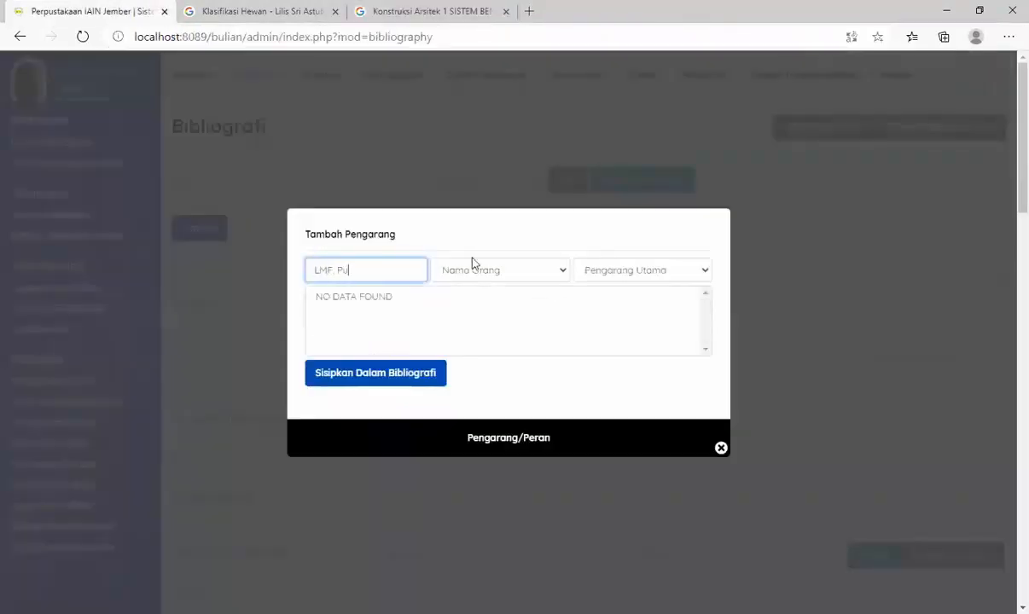
text(rwanto)
click(621, 271)
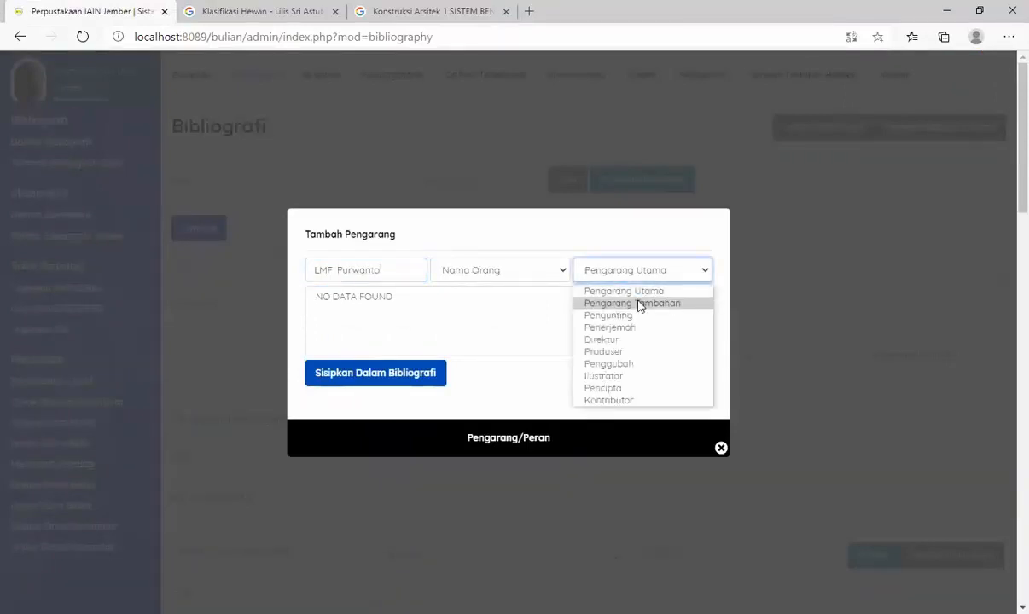
click(644, 304)
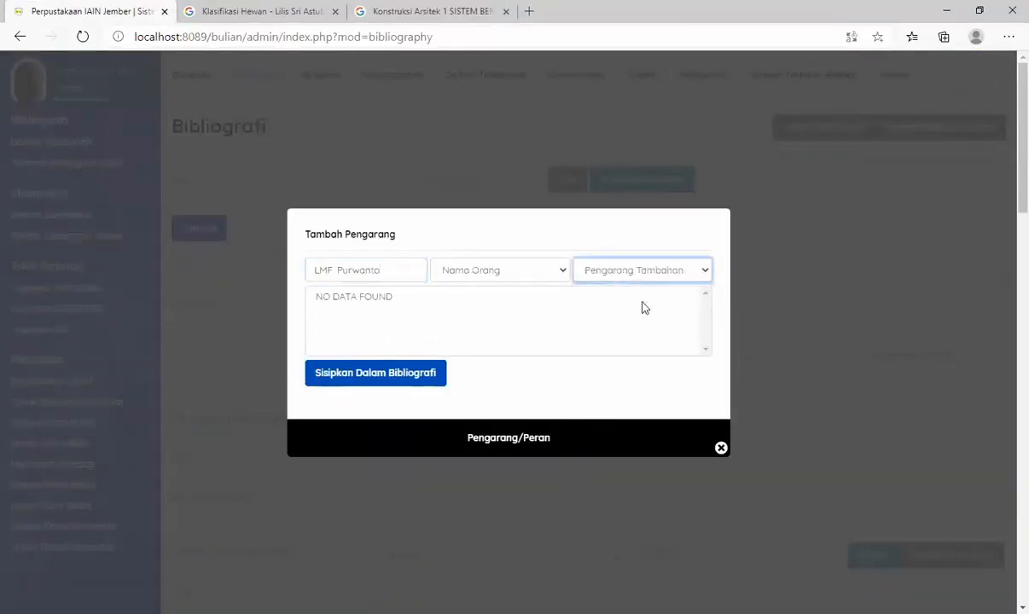
click(419, 381)
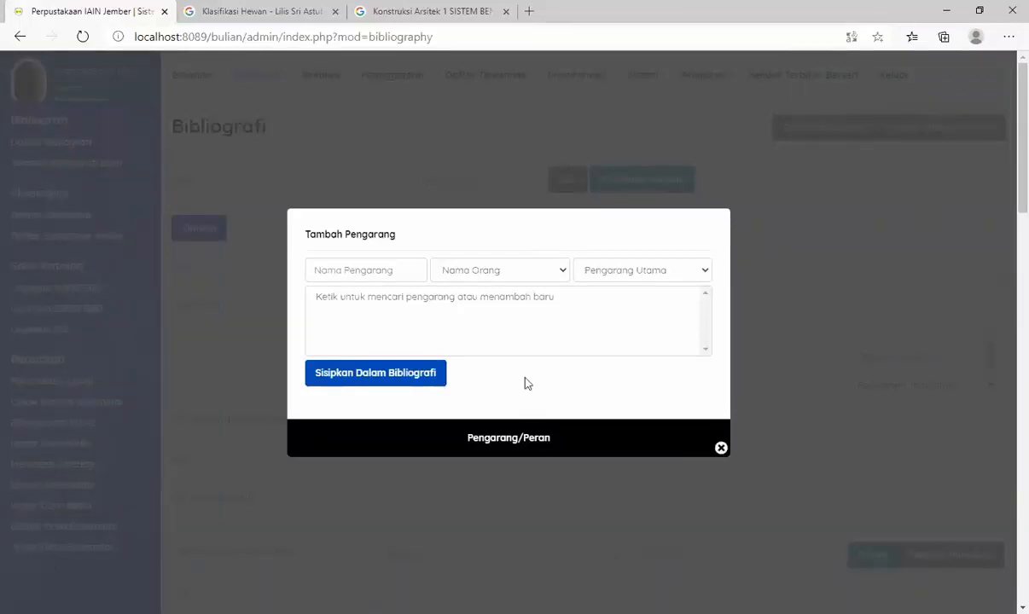
click(721, 449)
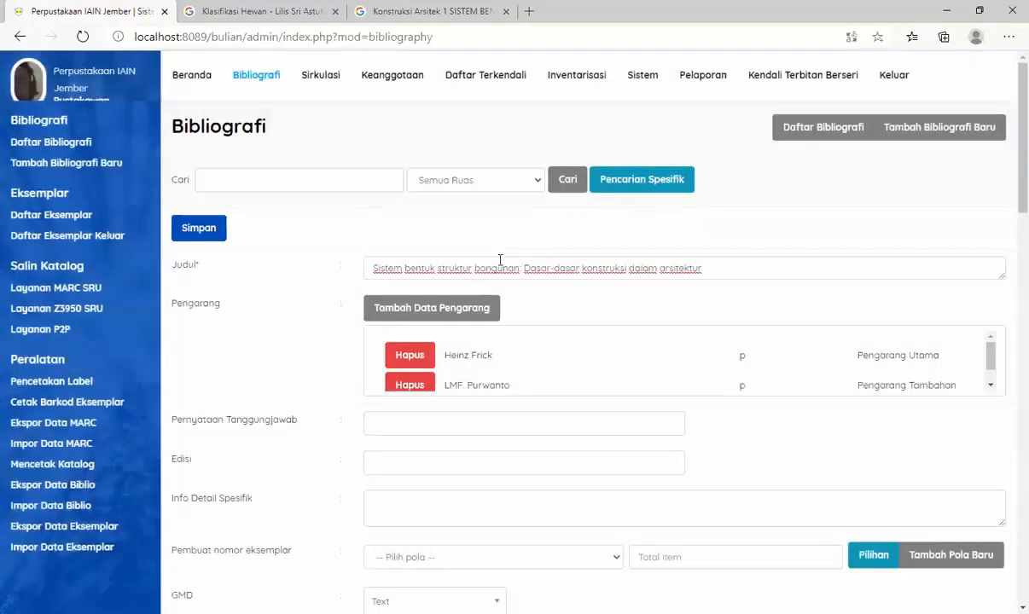
- Fill in Pernyataan Tanggungjawab with both authors' names joined by "dan"
scroll(563, 256, down, 1)
scroll(510, 262, down, 1)
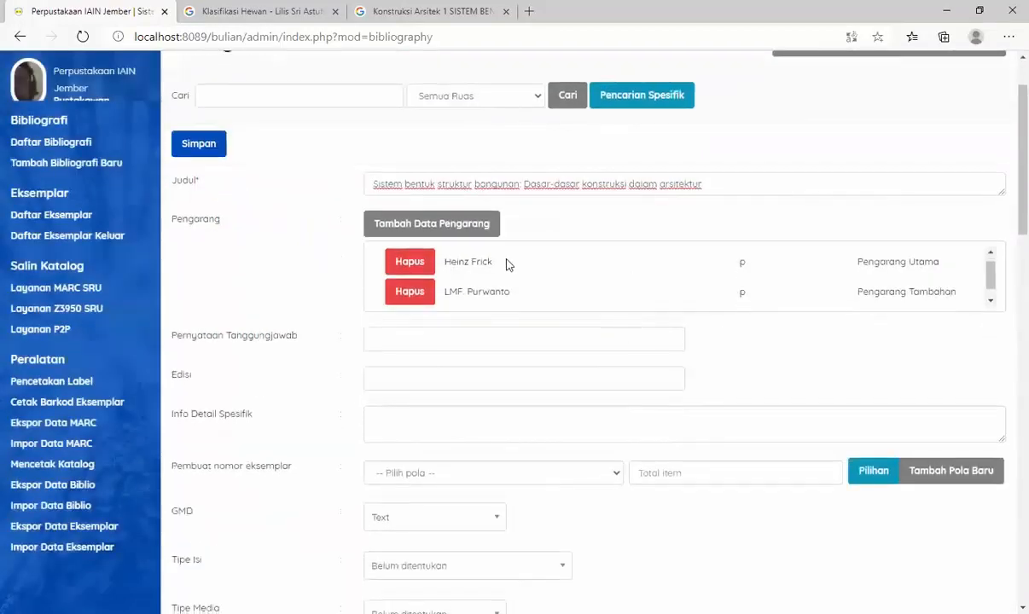
click(550, 341)
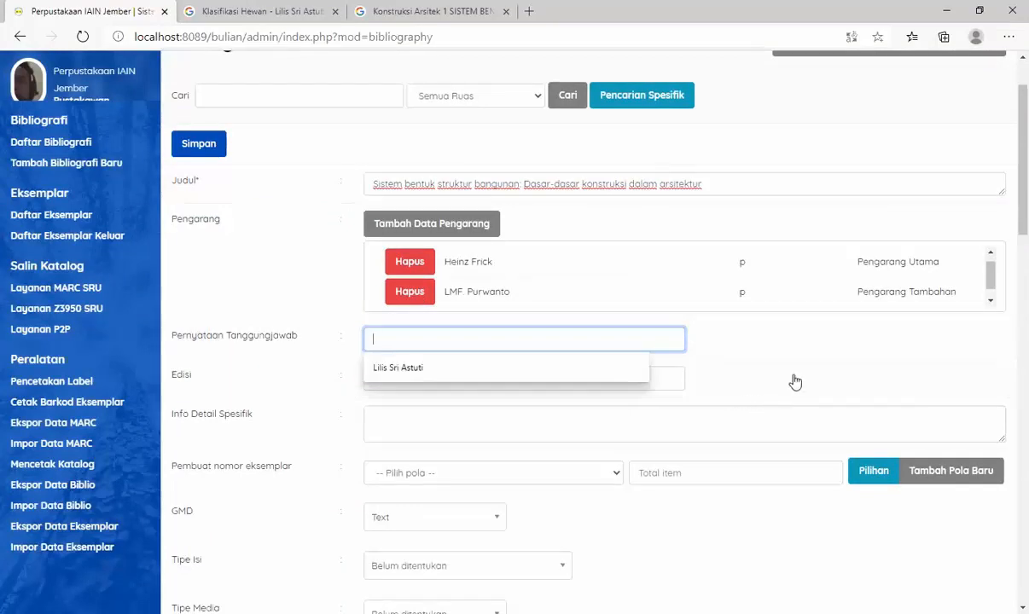
text(Heinz Frick dan LMF. Pur)
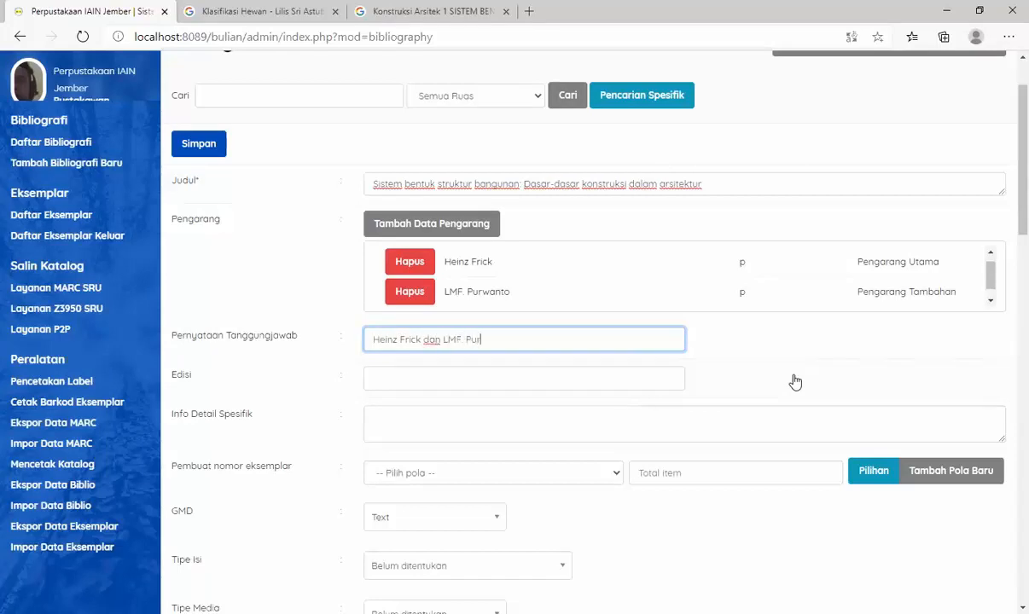
- Look up the edition and printing on the Google Books copyright page and enter "Ed. 2, Cet. 2" as Edisi
click(391, 384)
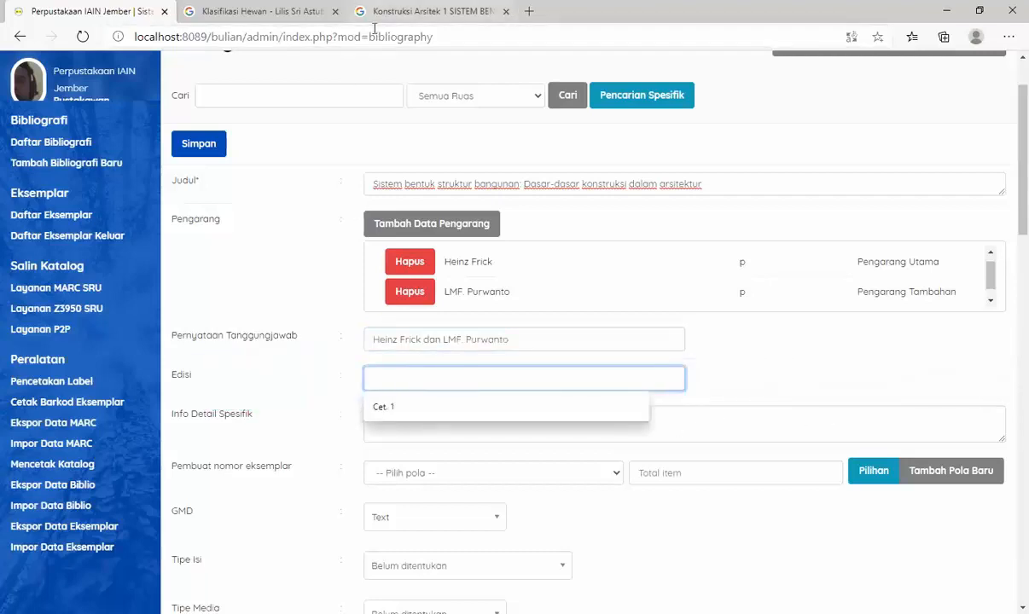
click(427, 11)
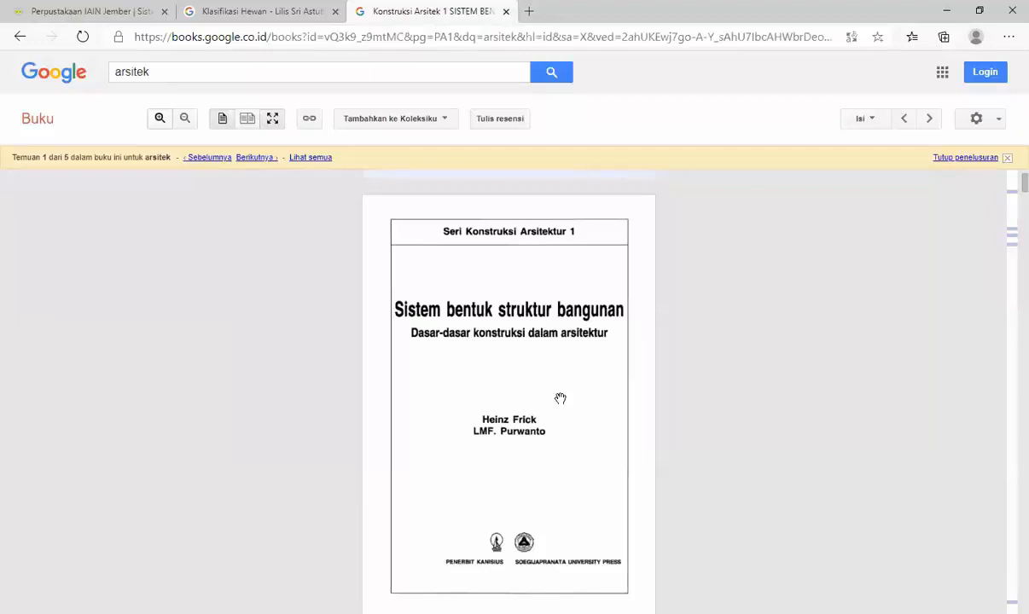
scroll(560, 398, down, 8)
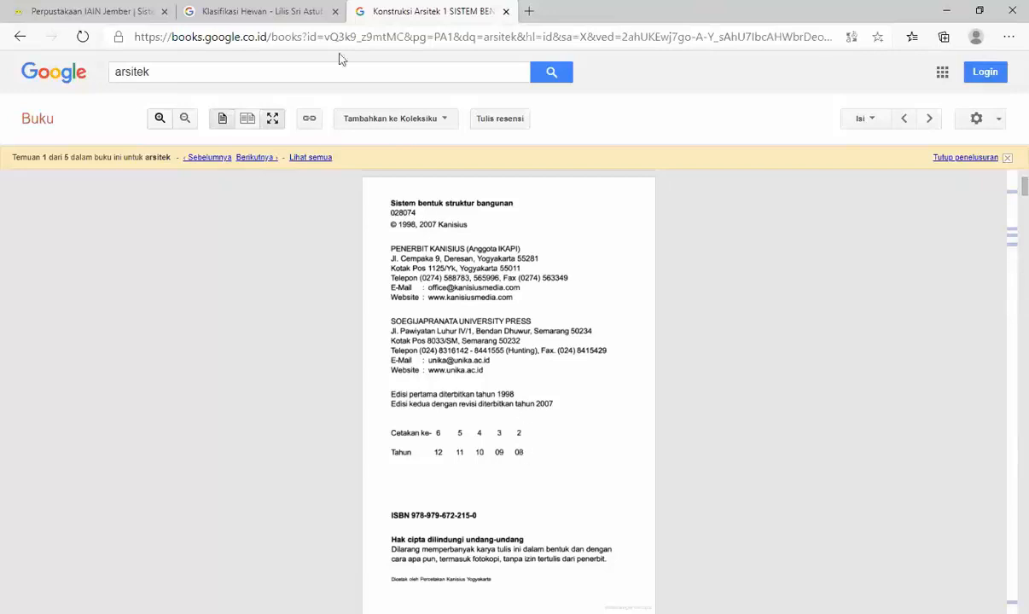
click(92, 12)
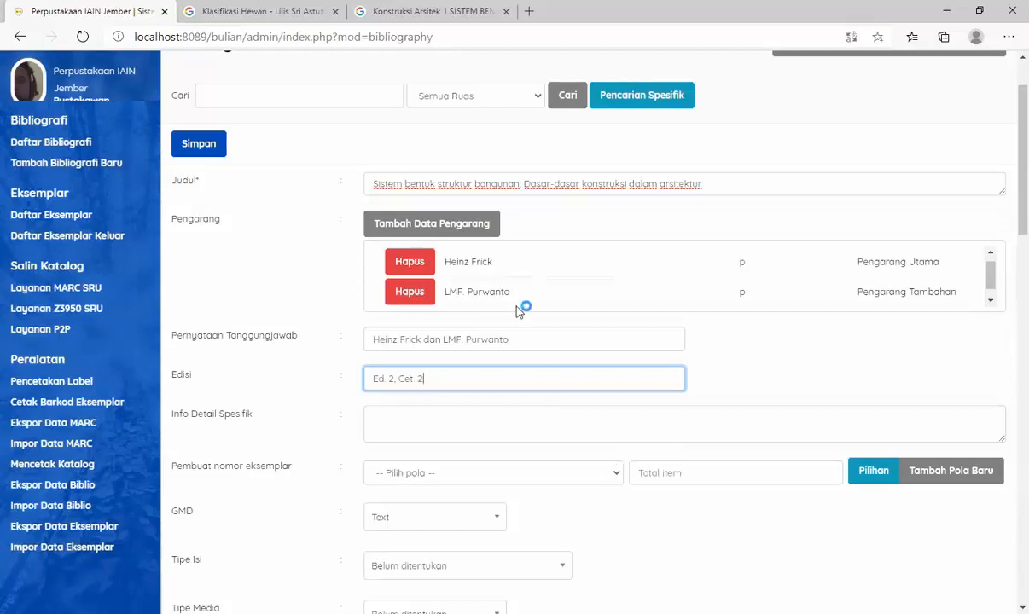
- Set Pembuat nomor eksemplar to the pattern B00000S with a total of 5 items
scroll(455, 414, down, 1)
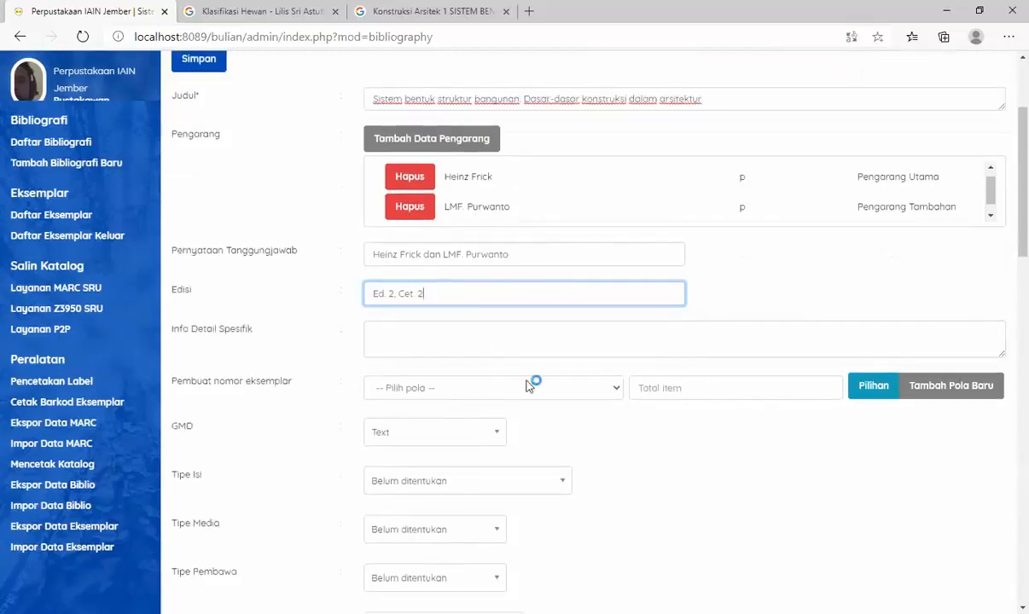
click(591, 388)
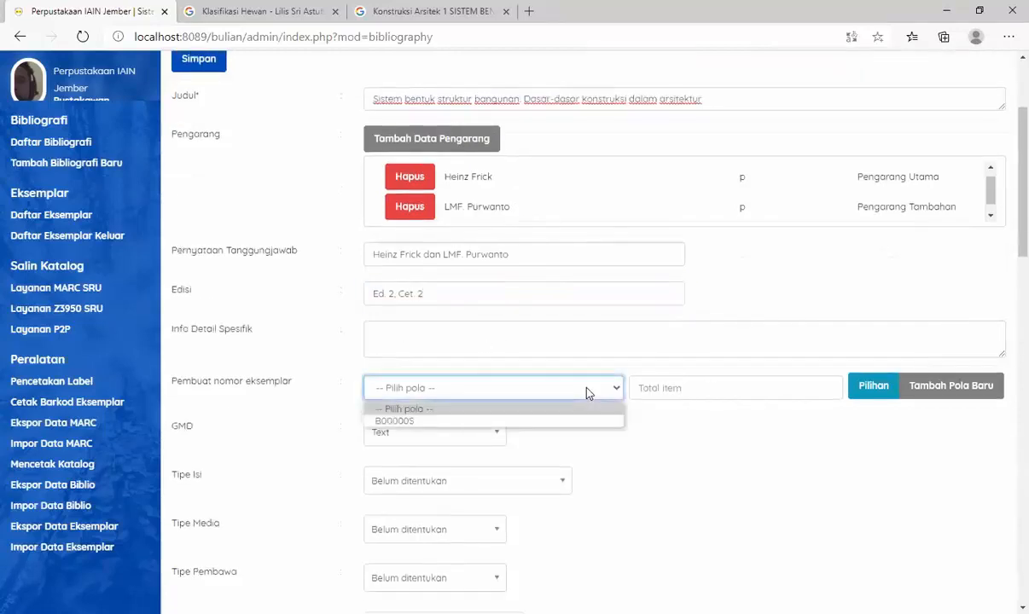
click(395, 421)
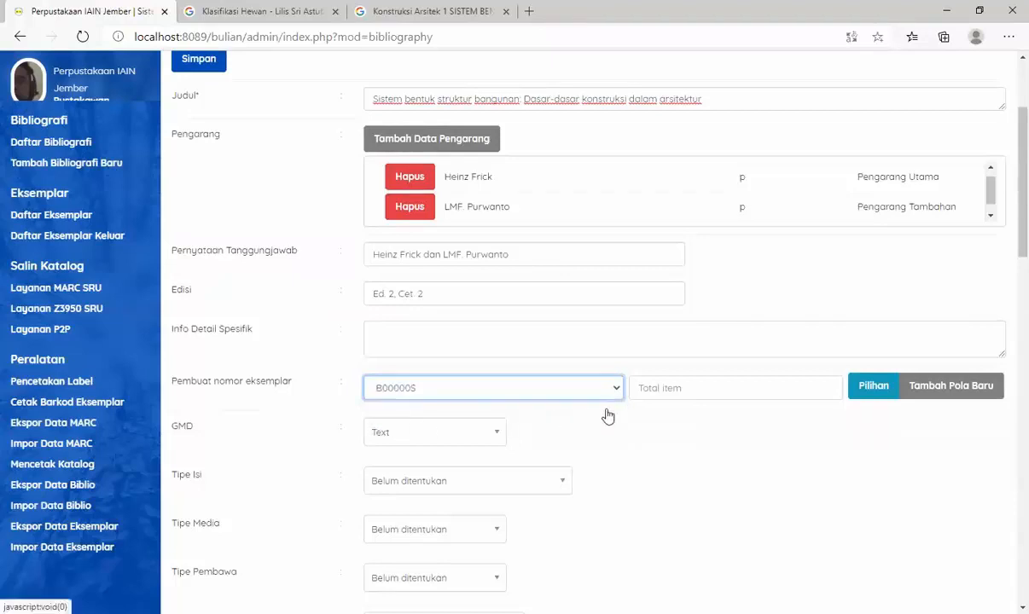
click(657, 387)
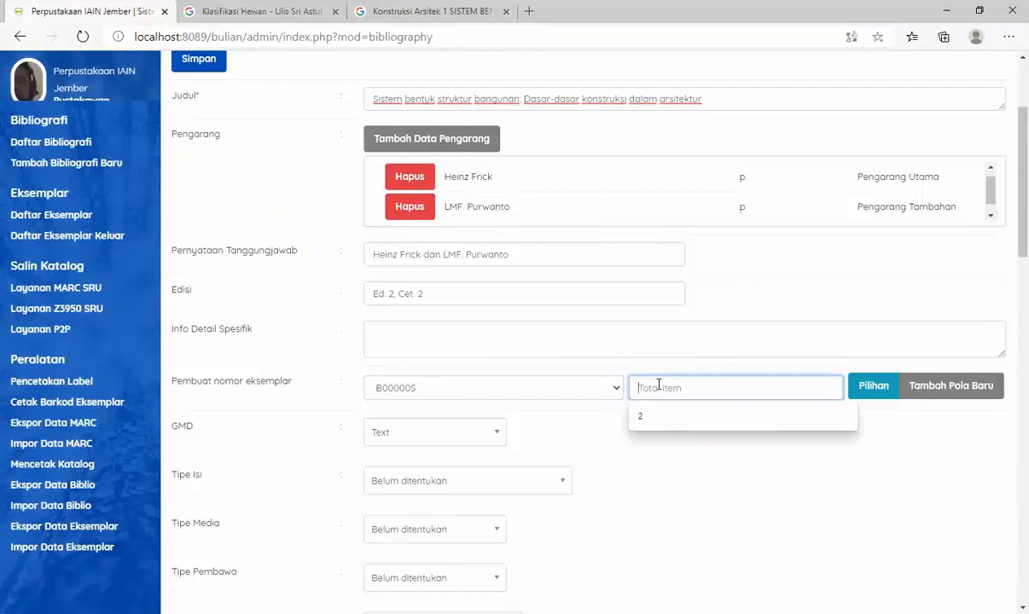
text(5)
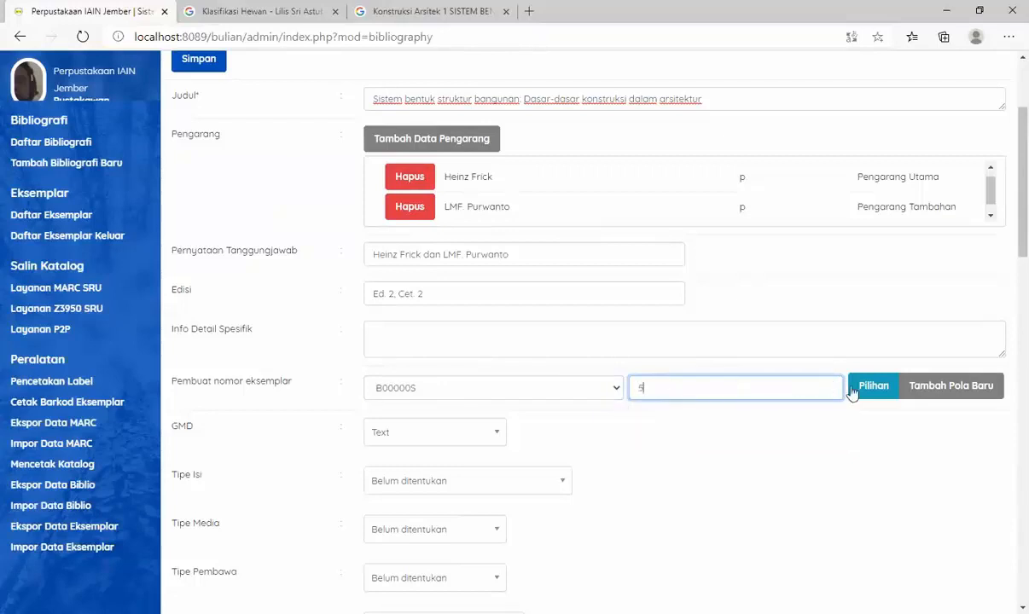
scroll(683, 393, down, 1)
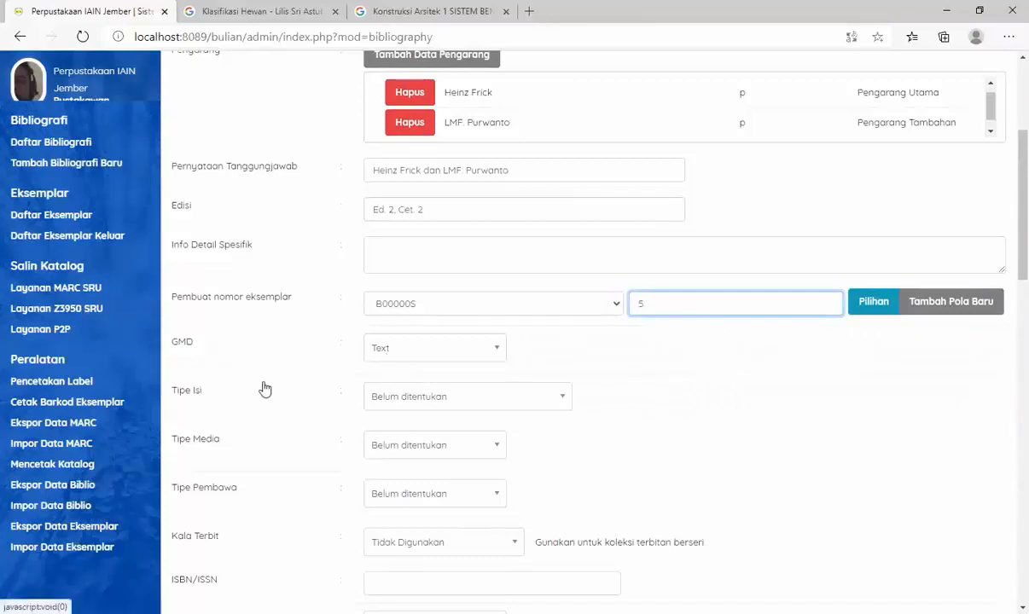
scroll(242, 388, down, 1)
scroll(266, 441, down, 1)
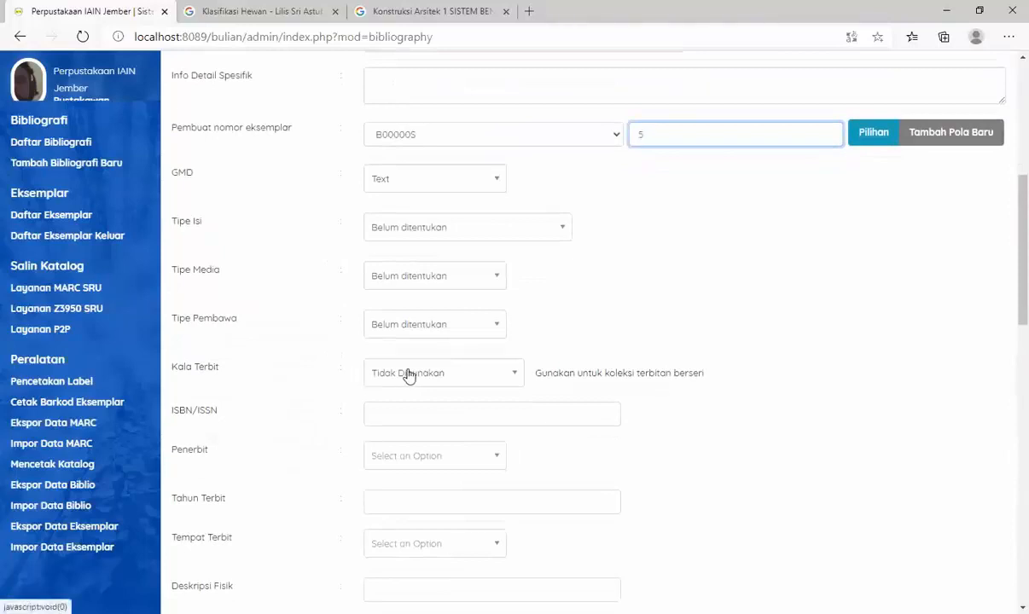
click(415, 412)
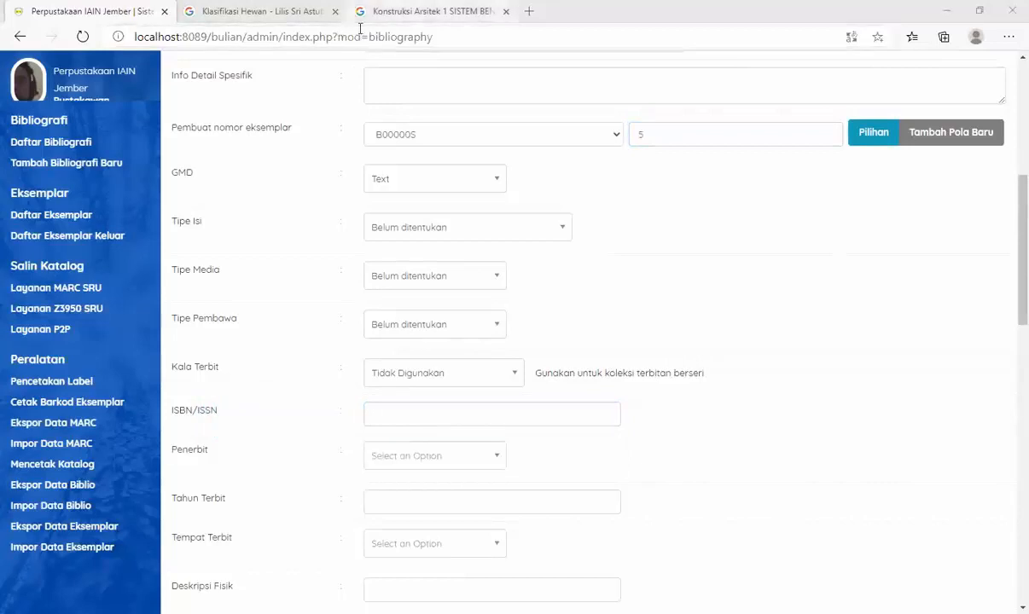
click(384, 12)
scroll(512, 367, down, 1)
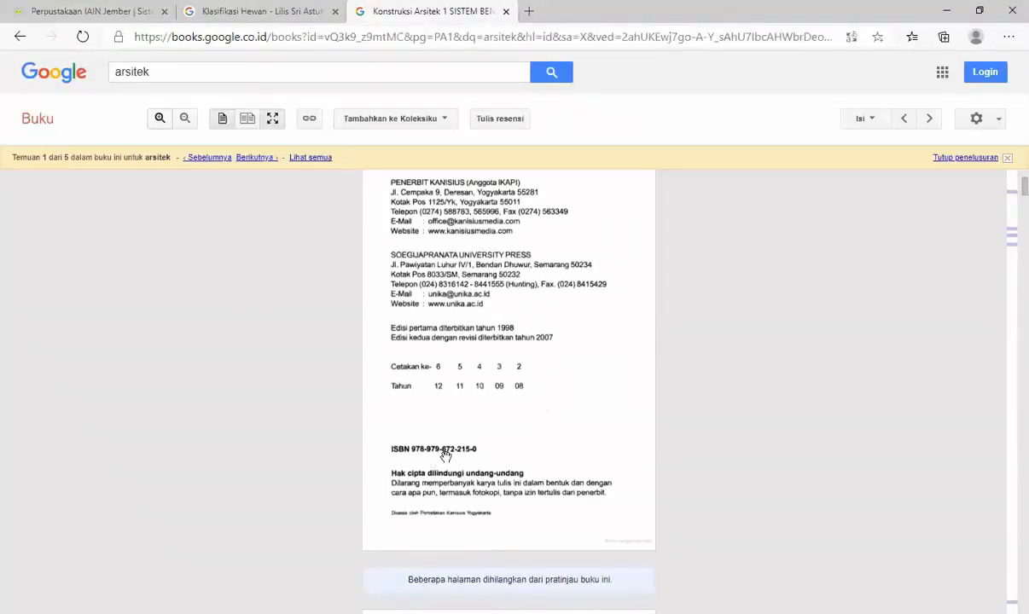
click(83, 10)
text(9)
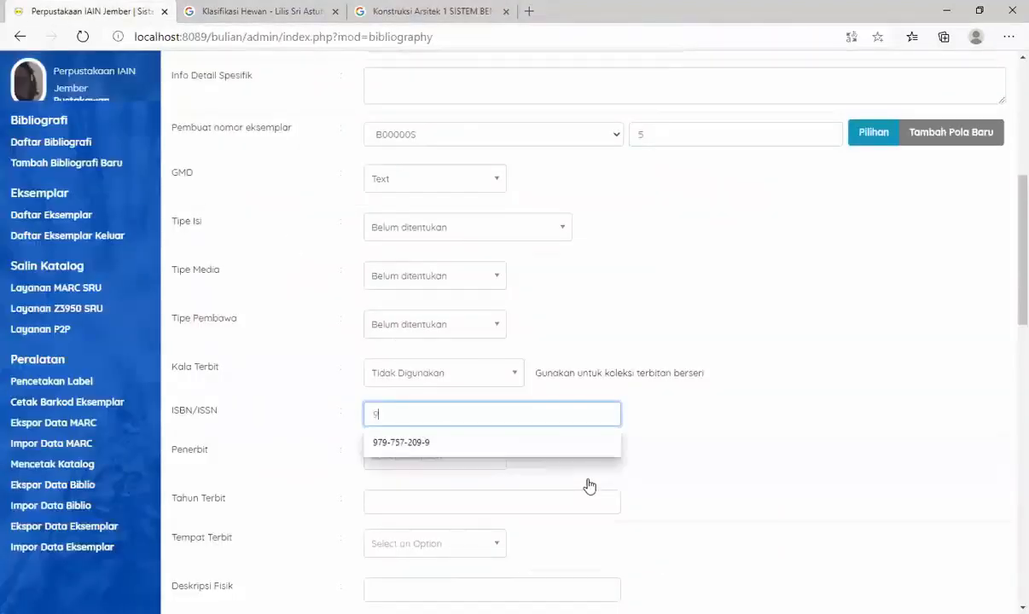
text(78-979)
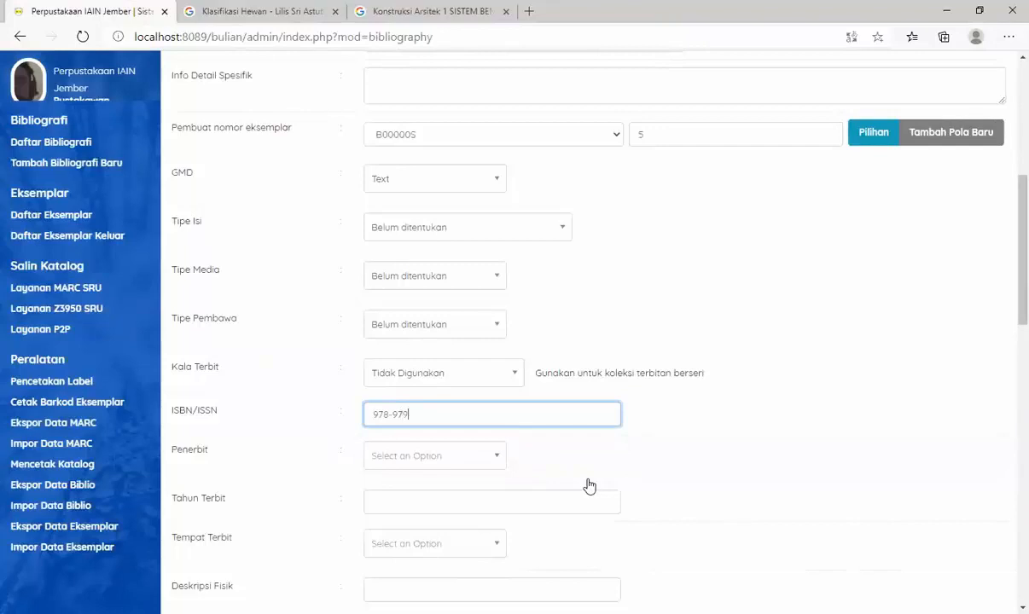
click(363, 12)
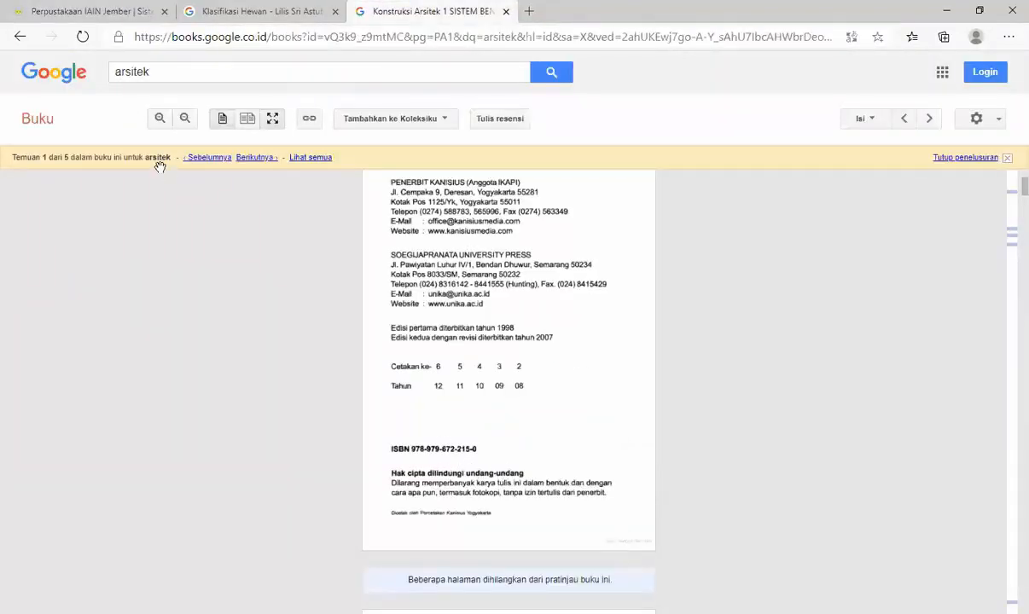
click(98, 7)
text(67)
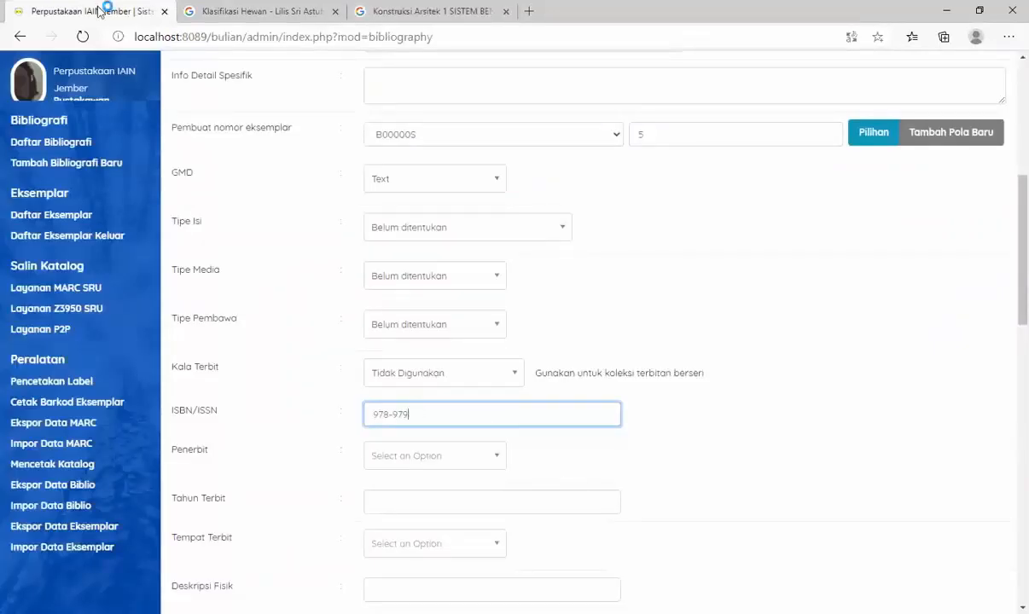
text(672-)
click(418, 11)
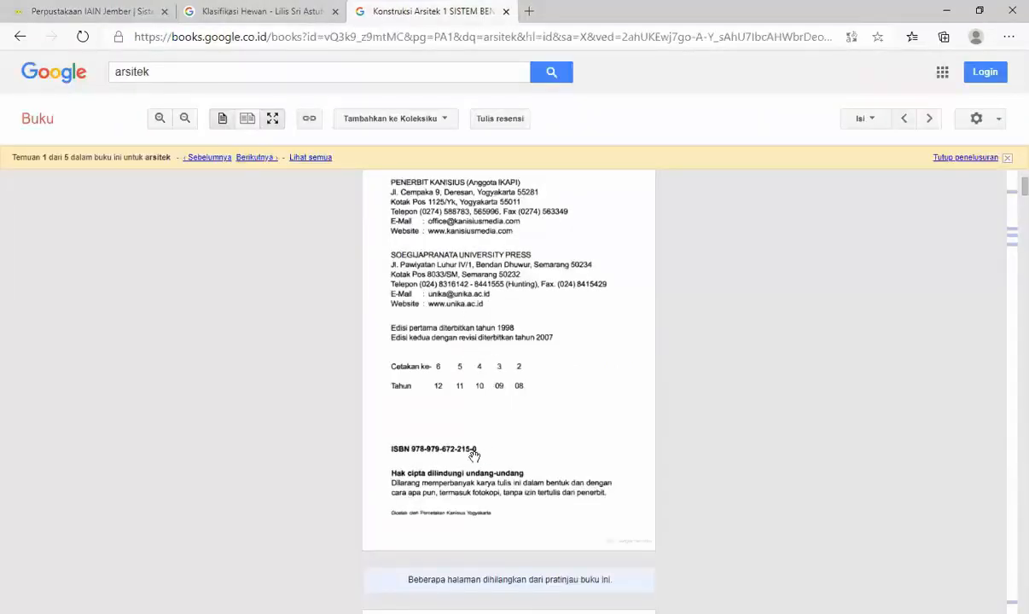
click(94, 12)
text(215-0)
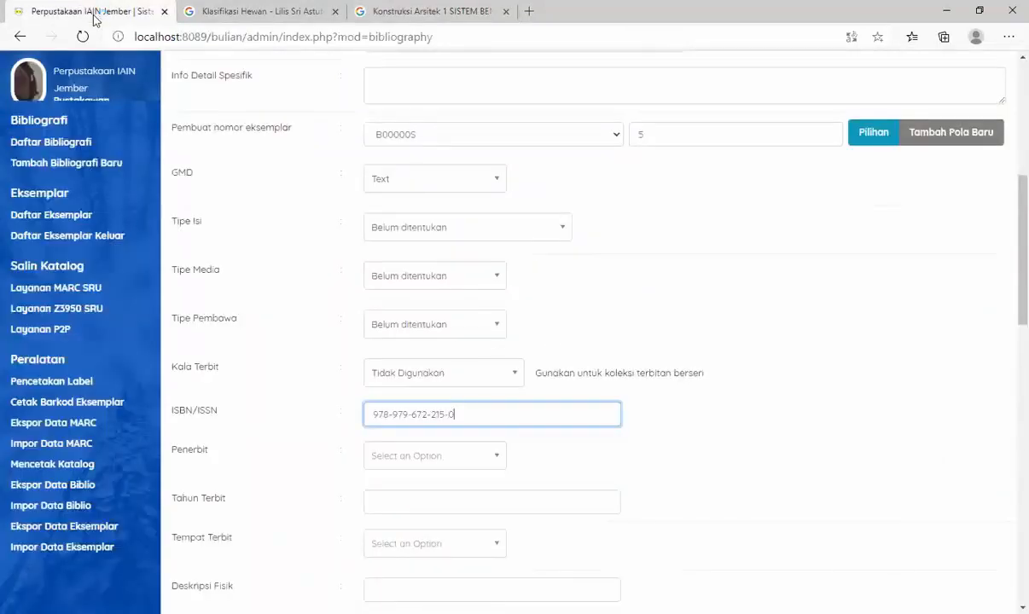
- Check the publisher on the Google Books title and copyright pages and add "Kanisius" as a new Penerbit entry
scroll(554, 331, down, 1)
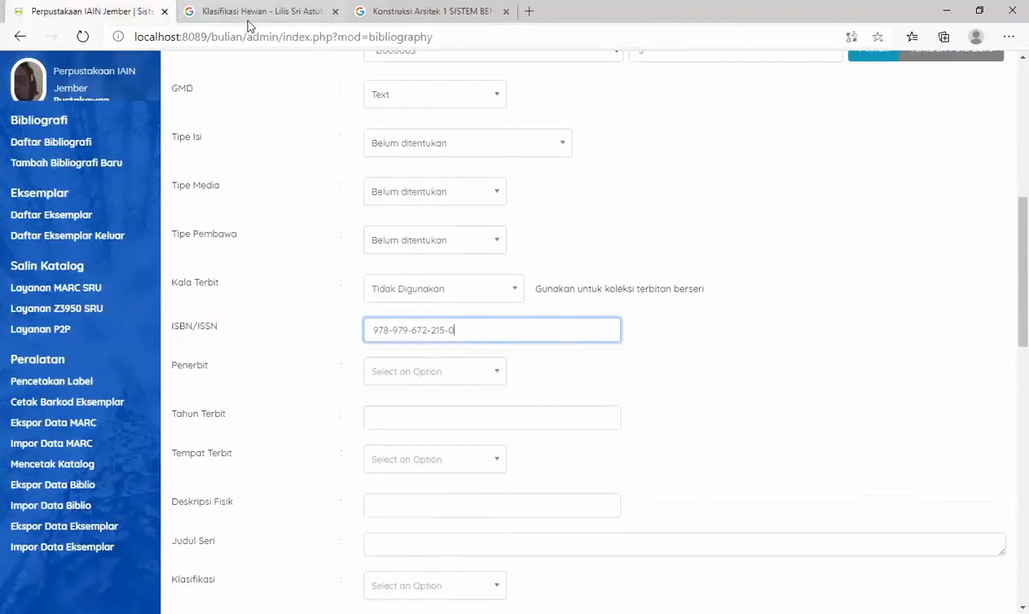
key(alt+Tab)
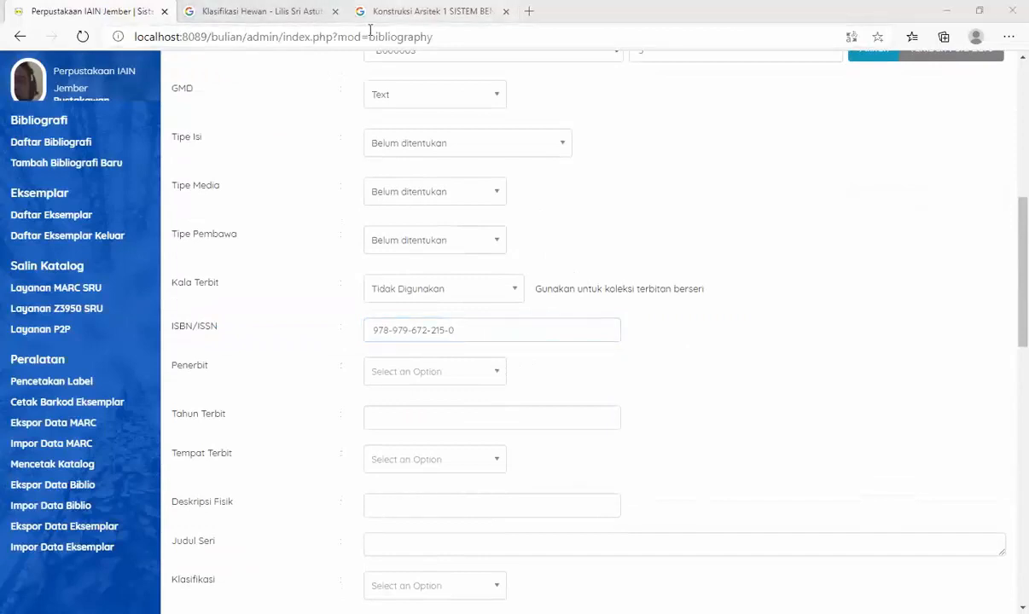
click(376, 13)
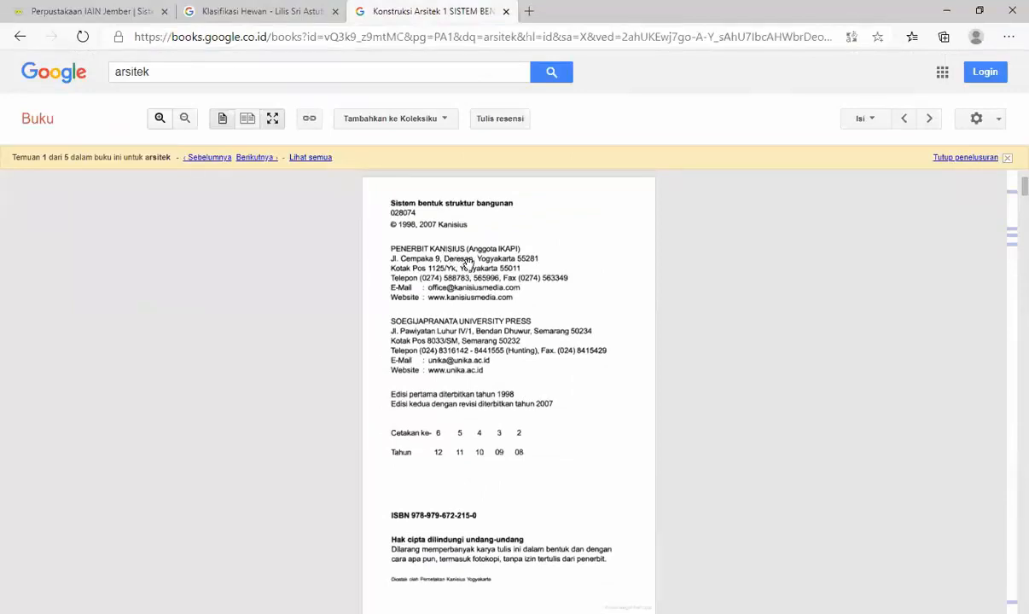
scroll(534, 263, up, 3)
scroll(534, 263, up, 1)
scroll(515, 409, down, 1)
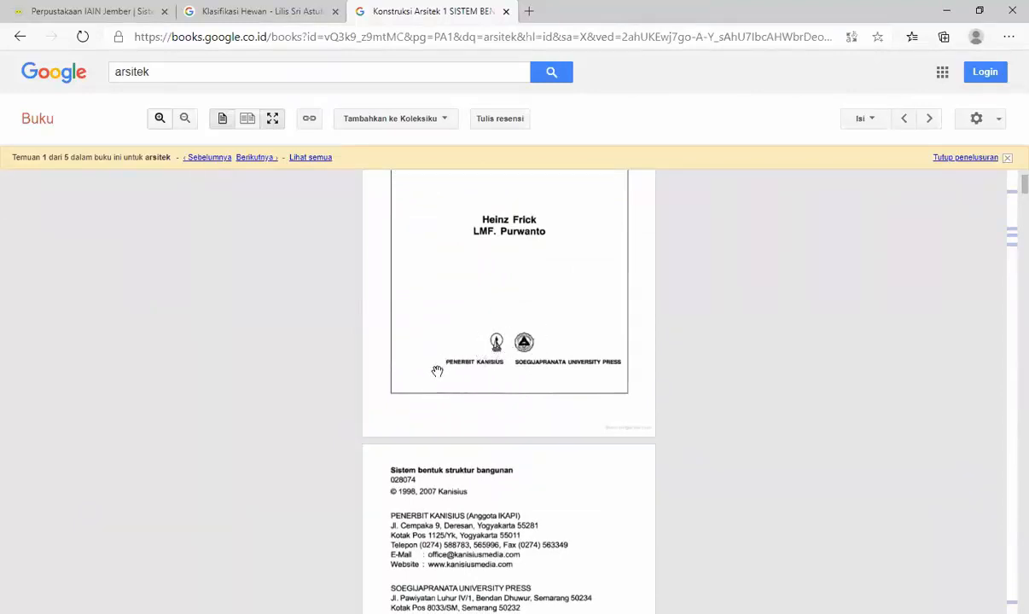
click(81, 11)
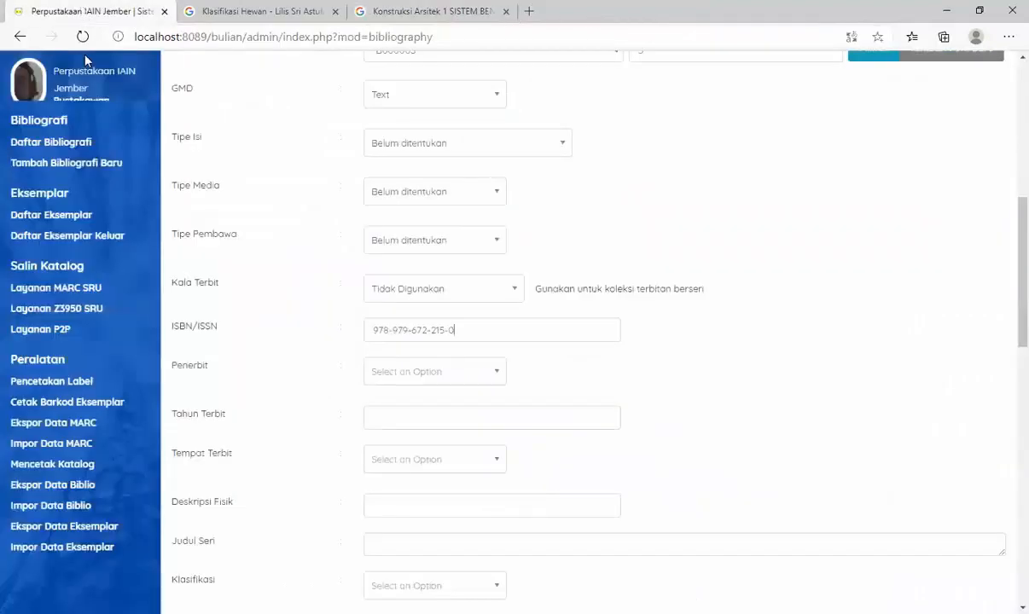
click(444, 372)
text(K)
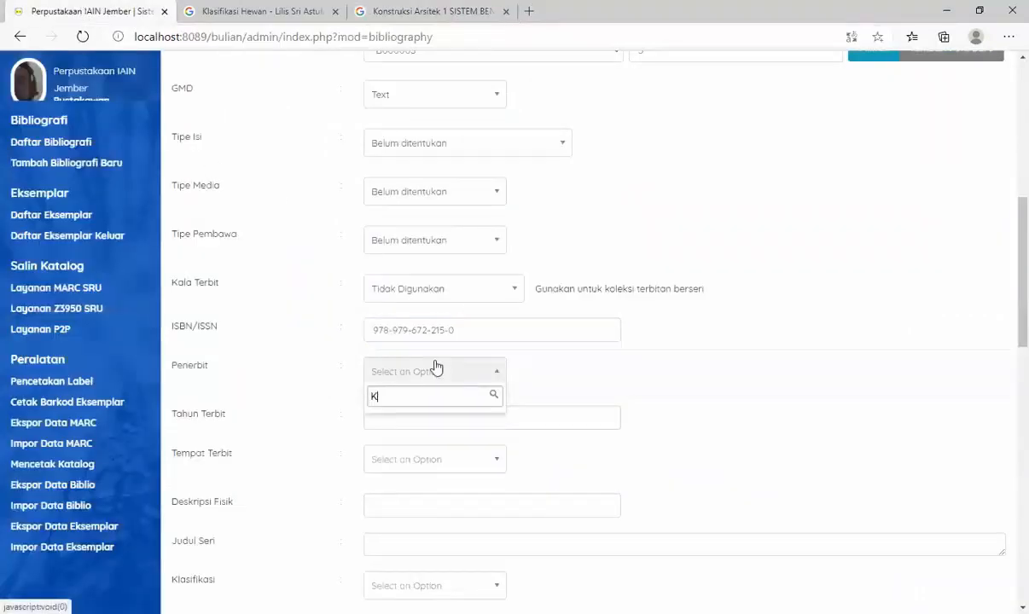
text(anisius)
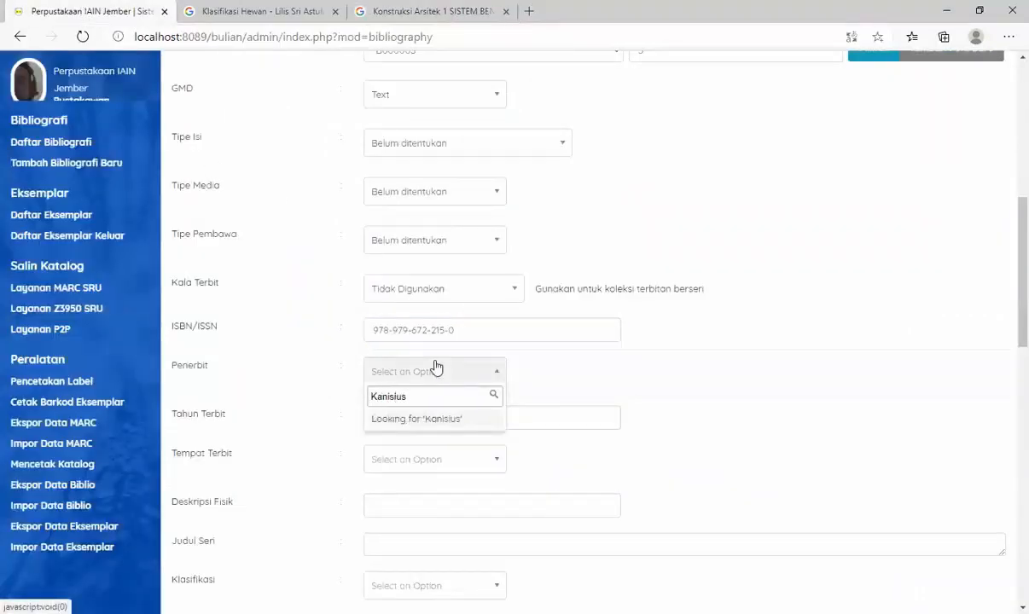
click(444, 419)
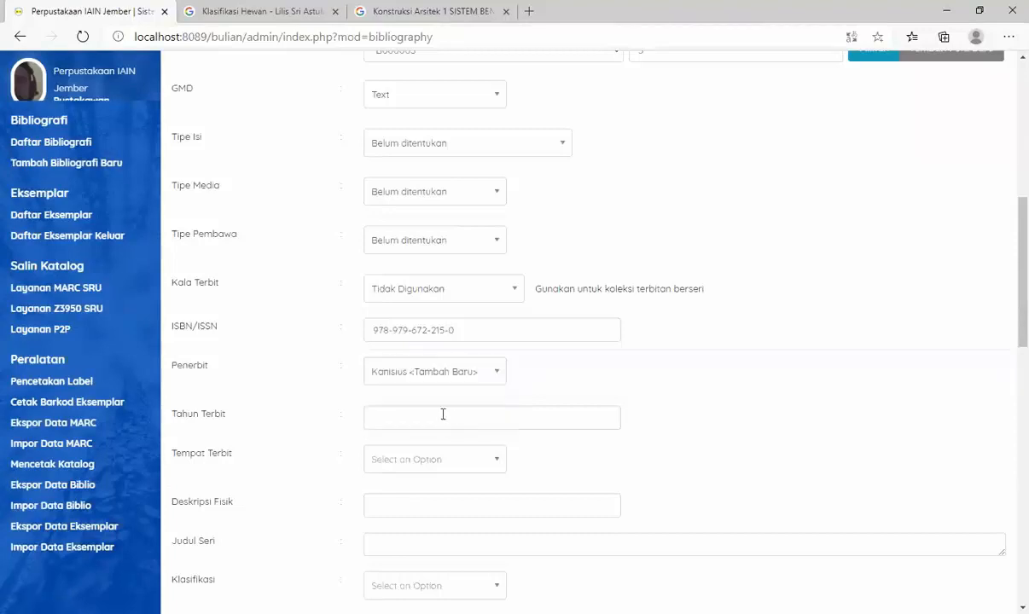
- Check the second printing's year on the Google Books copyright page and enter 2008 as Tahun Terbit
click(394, 412)
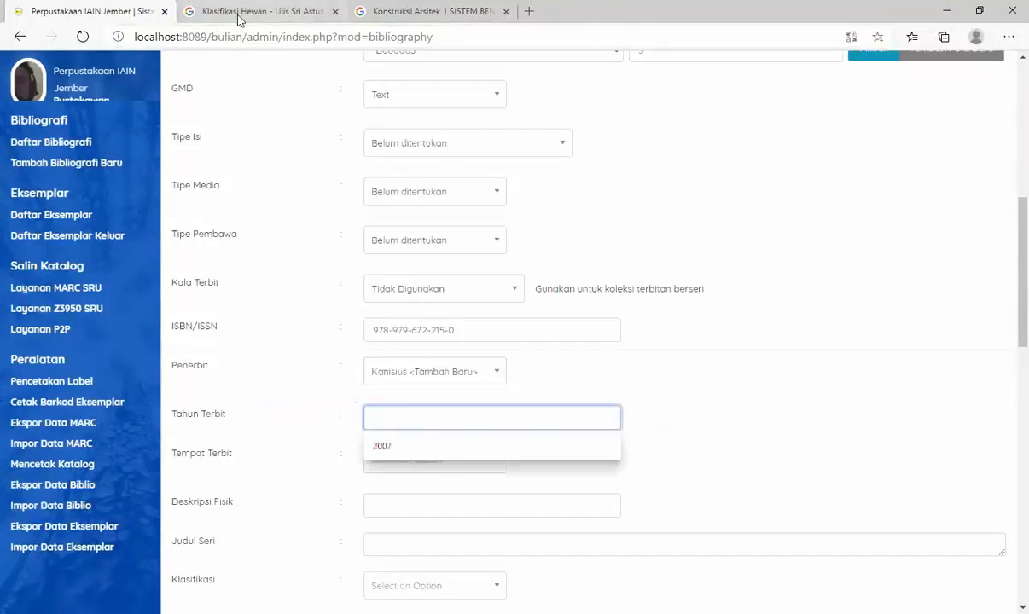
click(401, 12)
scroll(544, 517, down, 2)
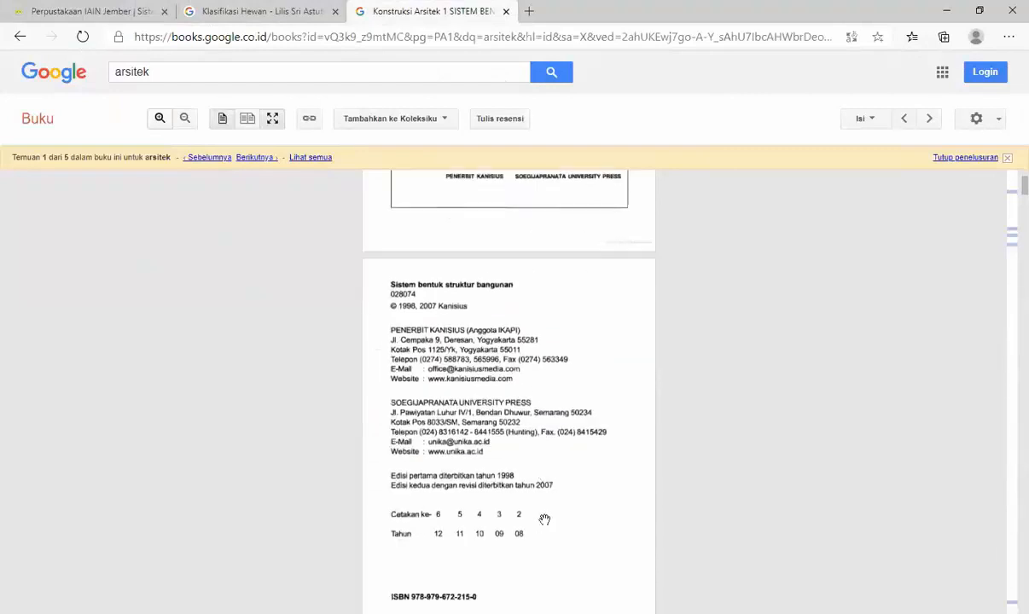
scroll(545, 519, down, 1)
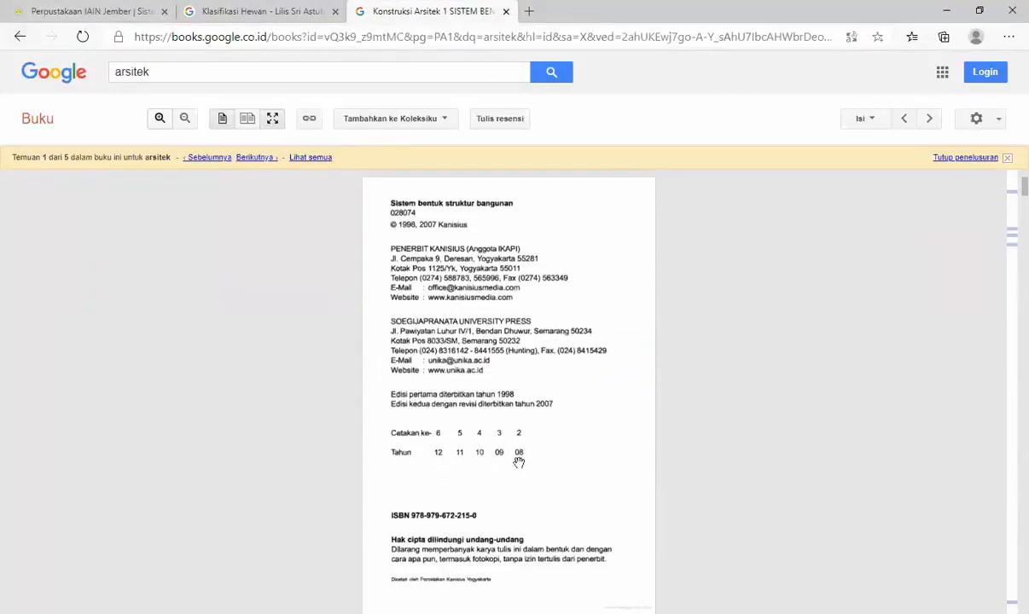
click(85, 11)
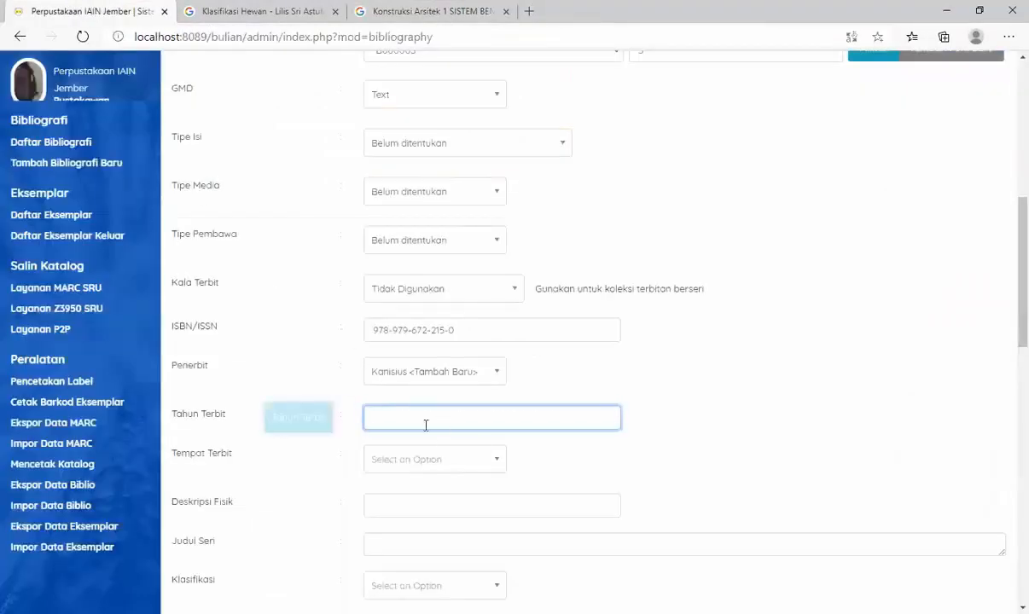
text(2008)
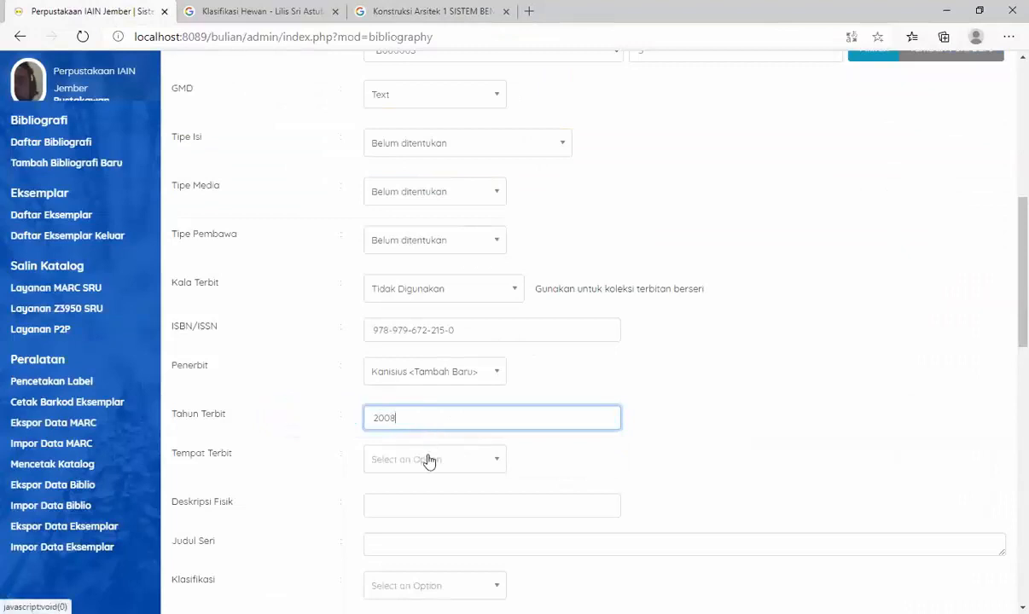
- Add "Yogyakarta" as a new Tempat Terbit entry for the book
click(429, 462)
text(Yogyakarta)
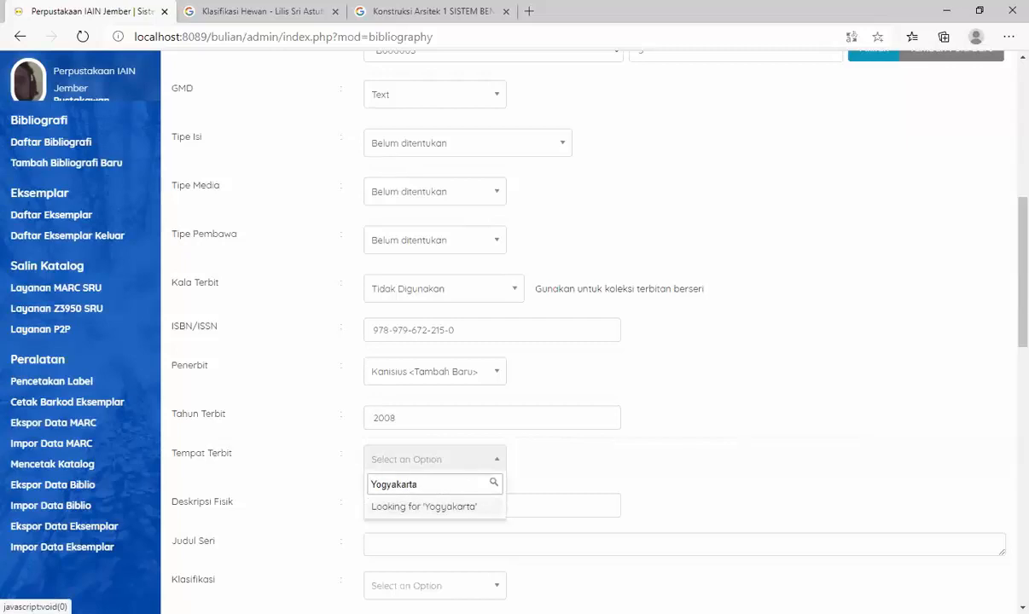
click(448, 508)
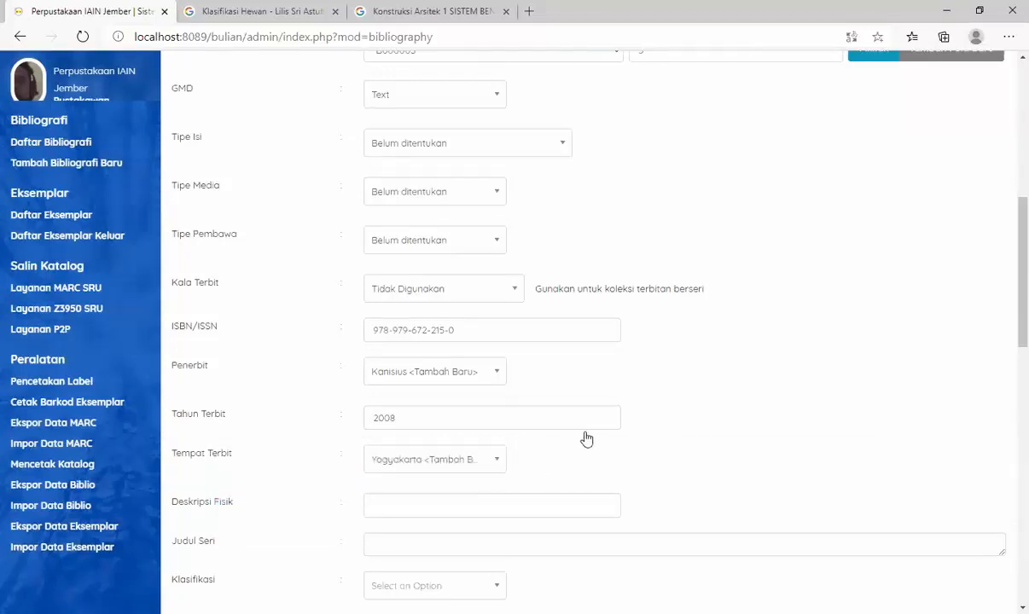
- Check the book's preview pages on Google Books and enter "v + 131 hlm.; 21 cm" as Deskripsi Fisik
scroll(586, 439, down, 1)
click(504, 422)
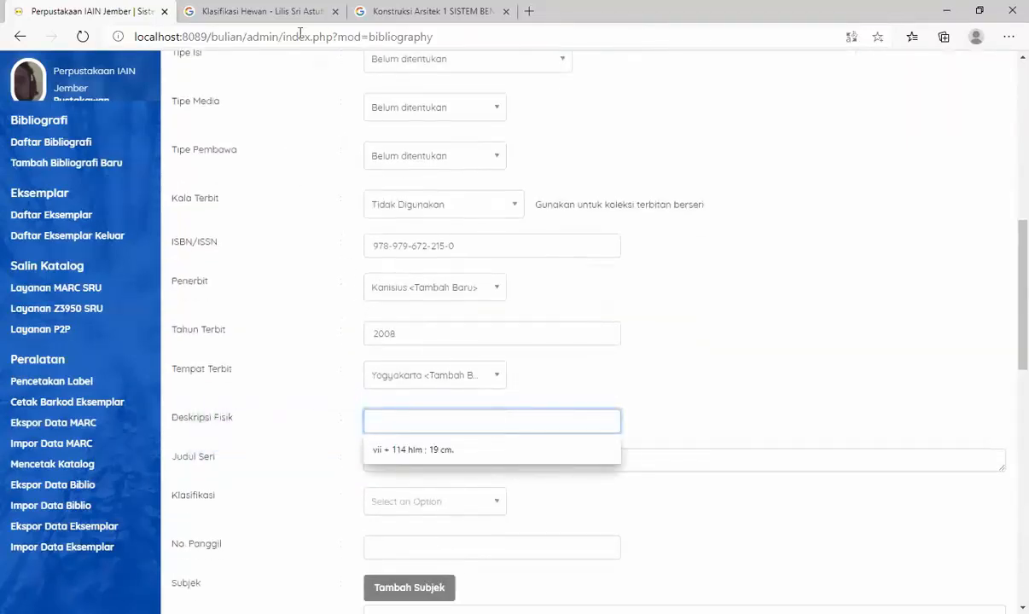
click(375, 13)
scroll(489, 329, down, 3)
scroll(488, 328, down, 3)
scroll(500, 327, up, 5)
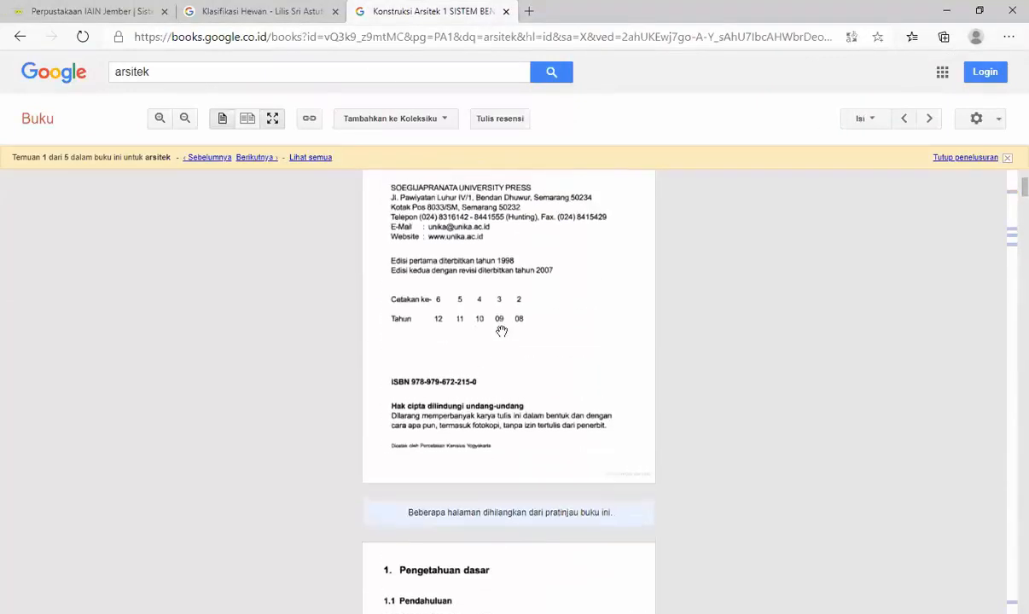
scroll(501, 331, up, 2)
scroll(502, 331, up, 2)
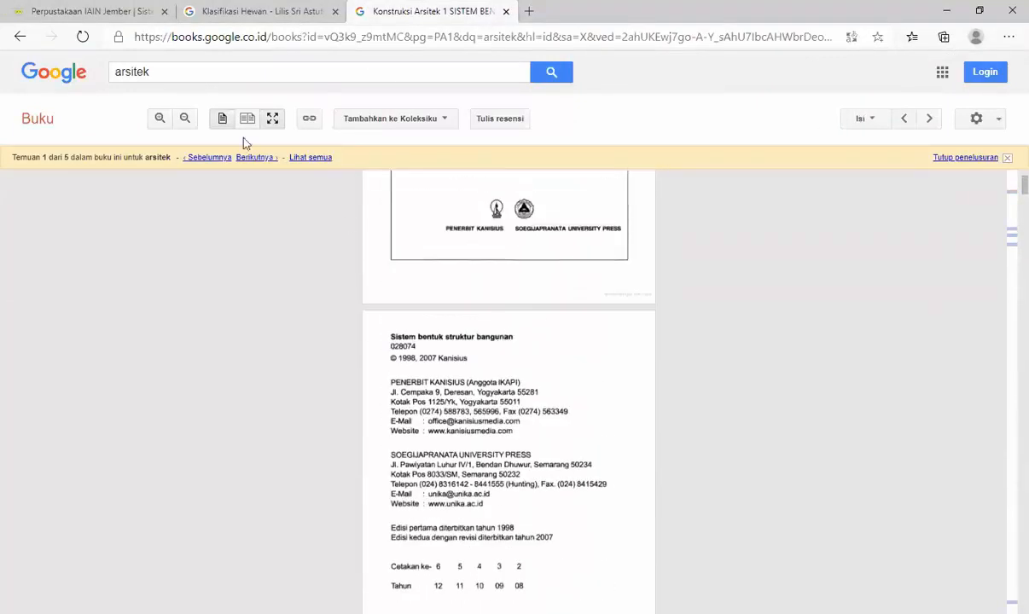
click(85, 14)
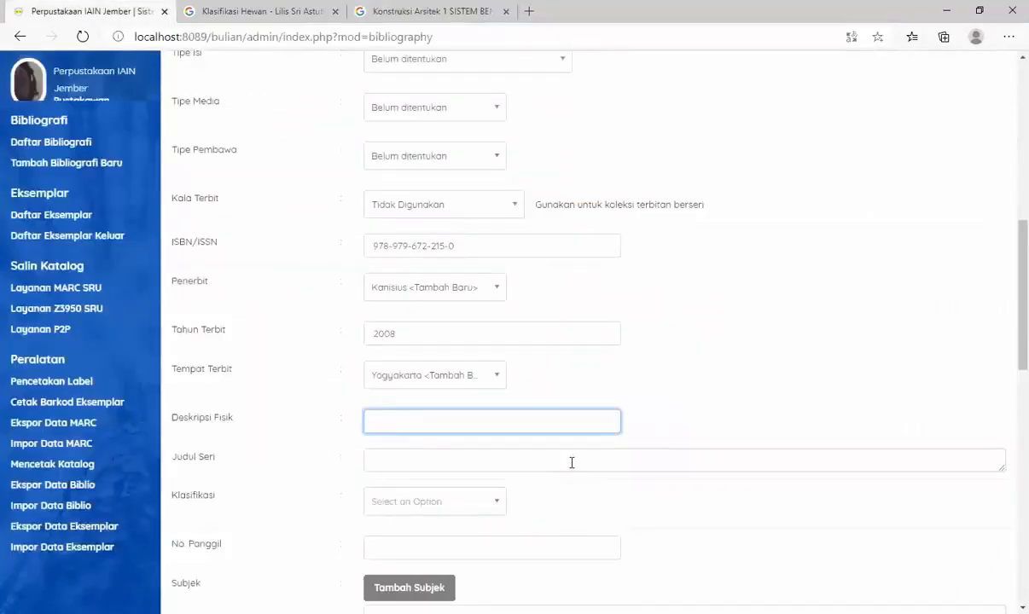
text(v + 131 hlm ; 21 cm)
- Look up the series name on the Google Books title page and enter "Seri konstruksi arsitektur - 1" as Judul Seri
click(572, 462)
click(468, 12)
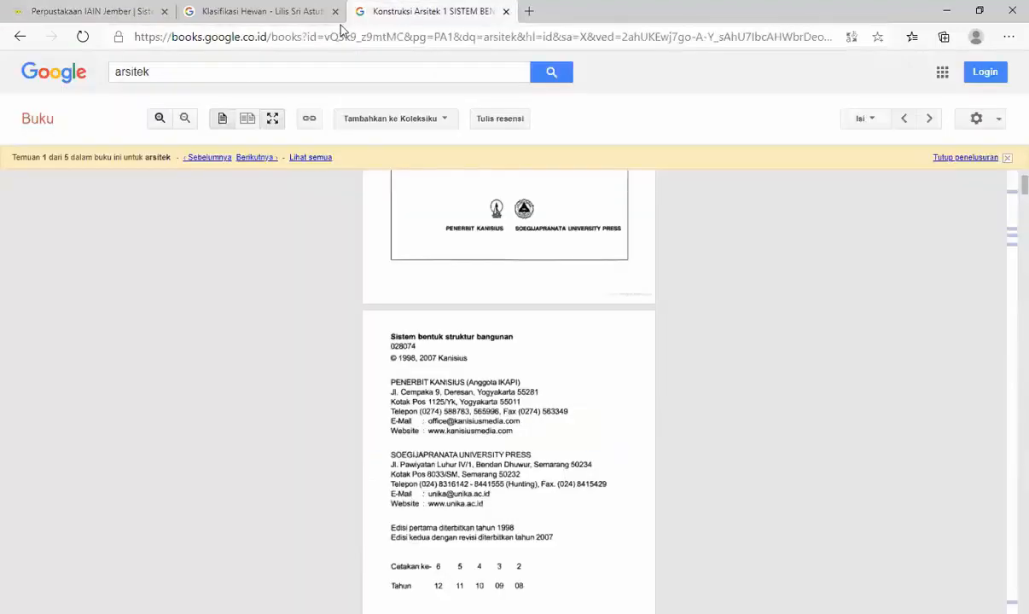
scroll(444, 367, up, 4)
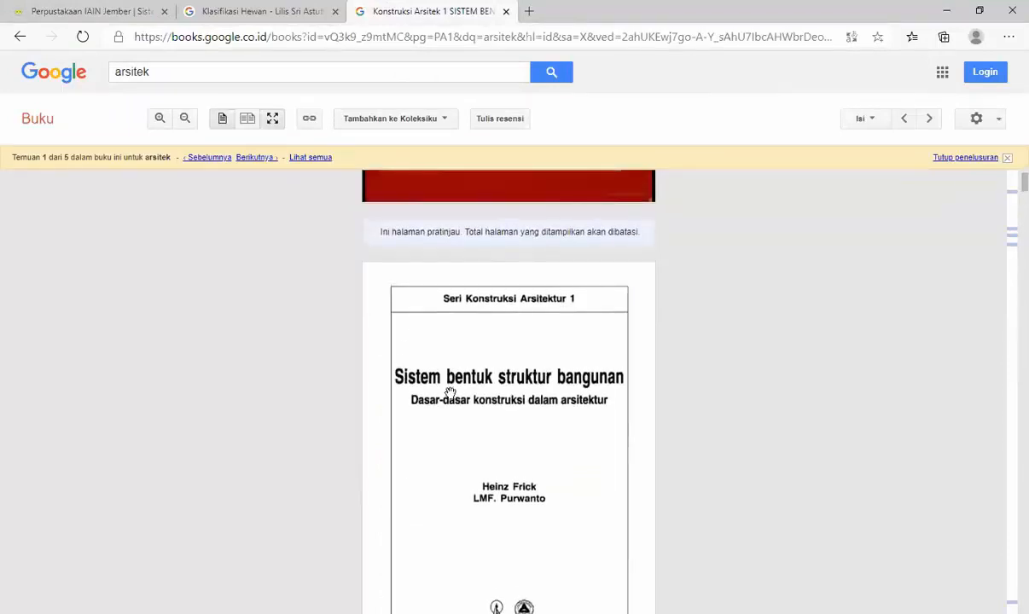
scroll(450, 392, up, 1)
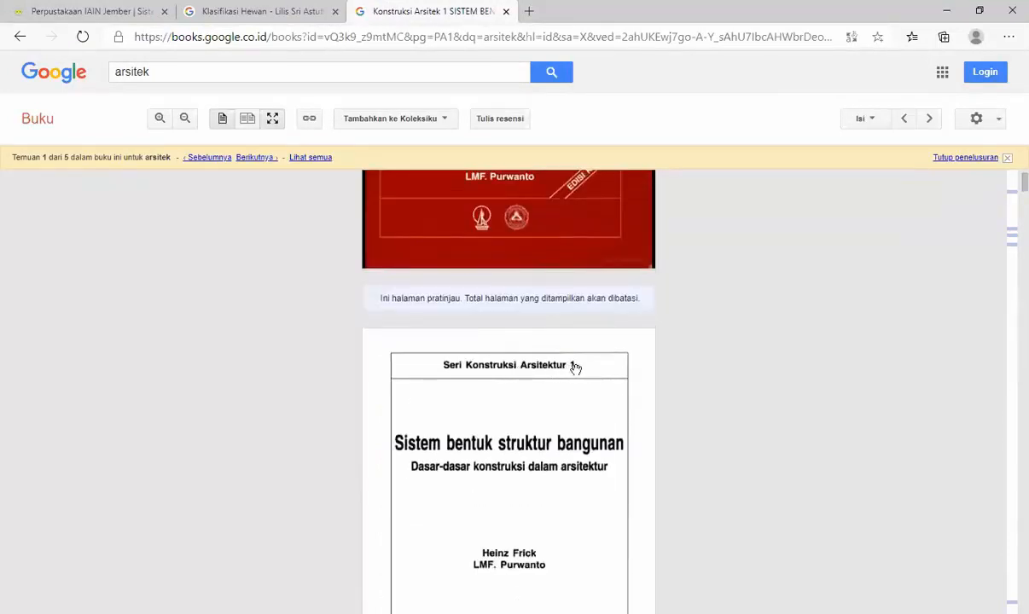
click(54, 7)
text(KO)
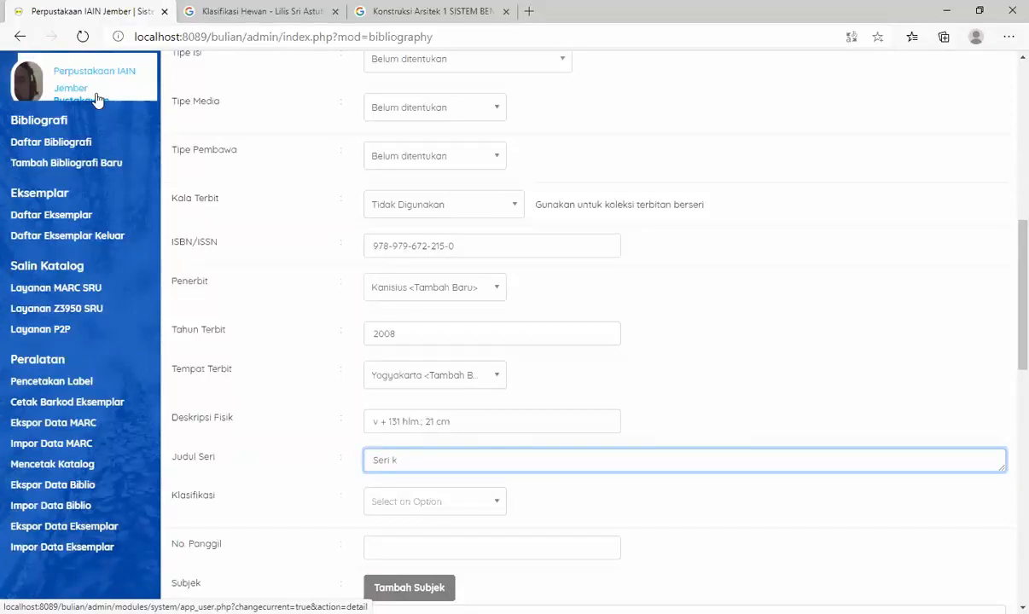
text(nstruksi arsitektur - 1)
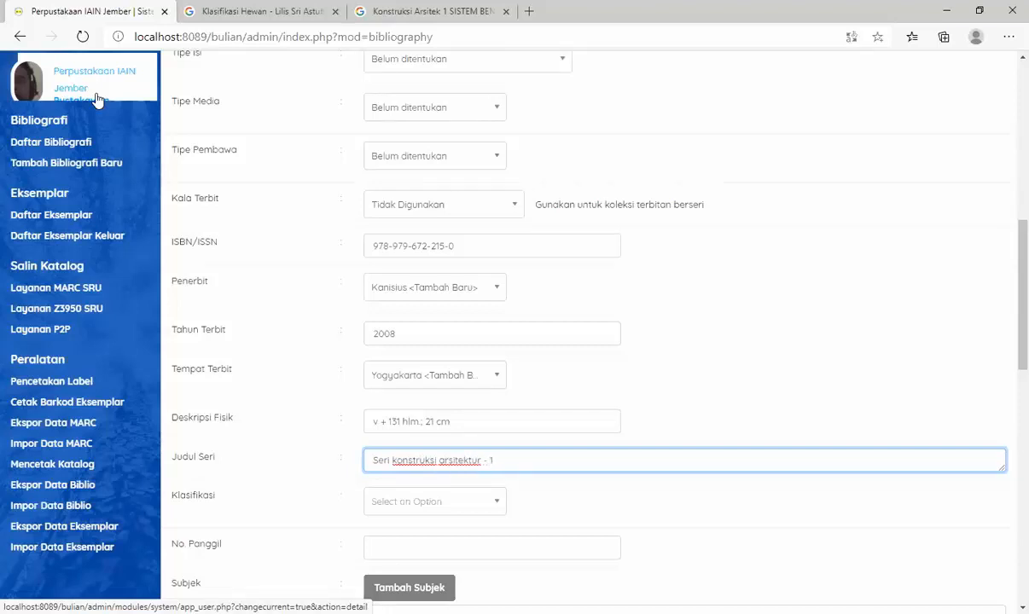
- Recheck the series name on the Google Books title page and correct Judul Seri to "Seri konstruksi arsitektur 1"
scroll(597, 459, down, 1)
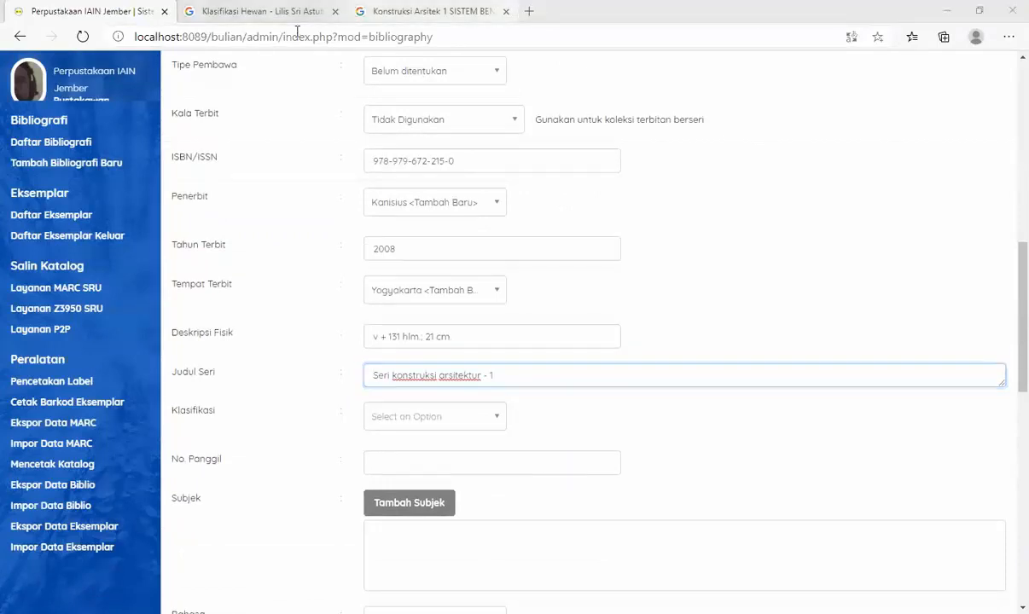
click(443, 12)
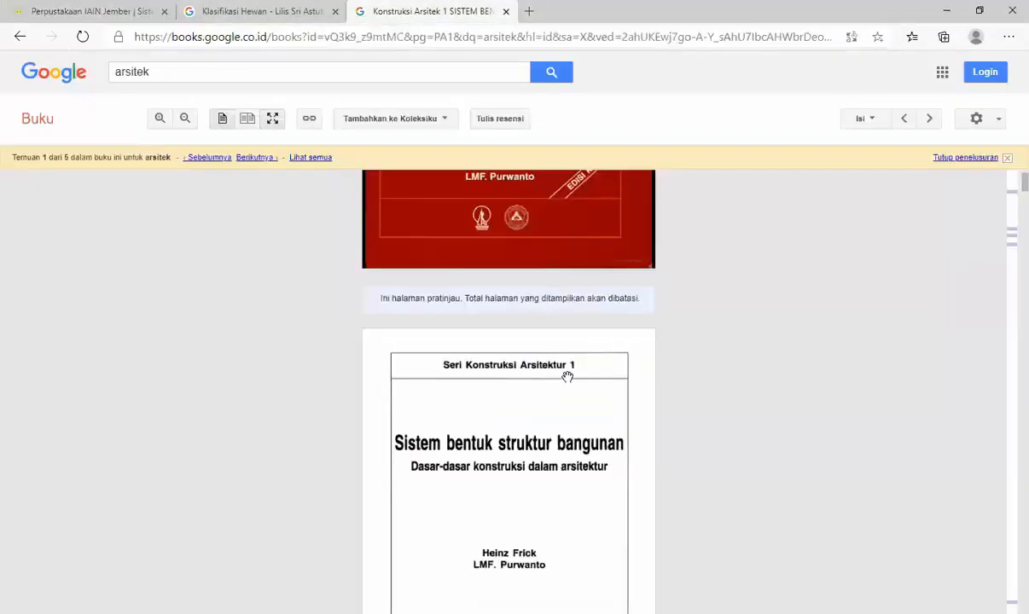
click(125, 14)
key(BackSpace)
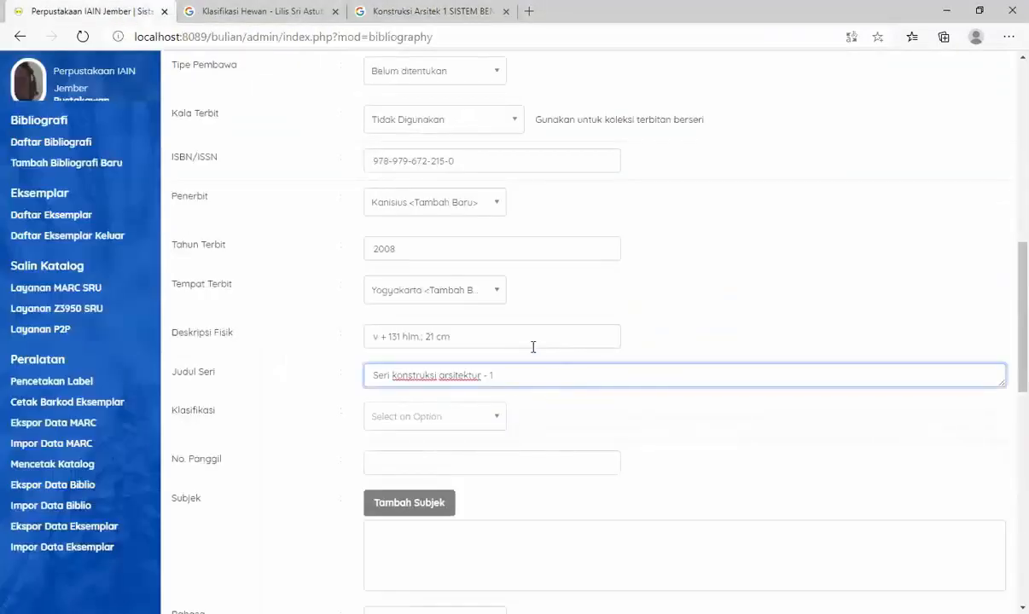
text(1)
- Switch to deweysummaries.pdf in Adobe Reader, find the architecture classes in the 700 section and highlight the number for Architectural structure
scroll(580, 384, down, 2)
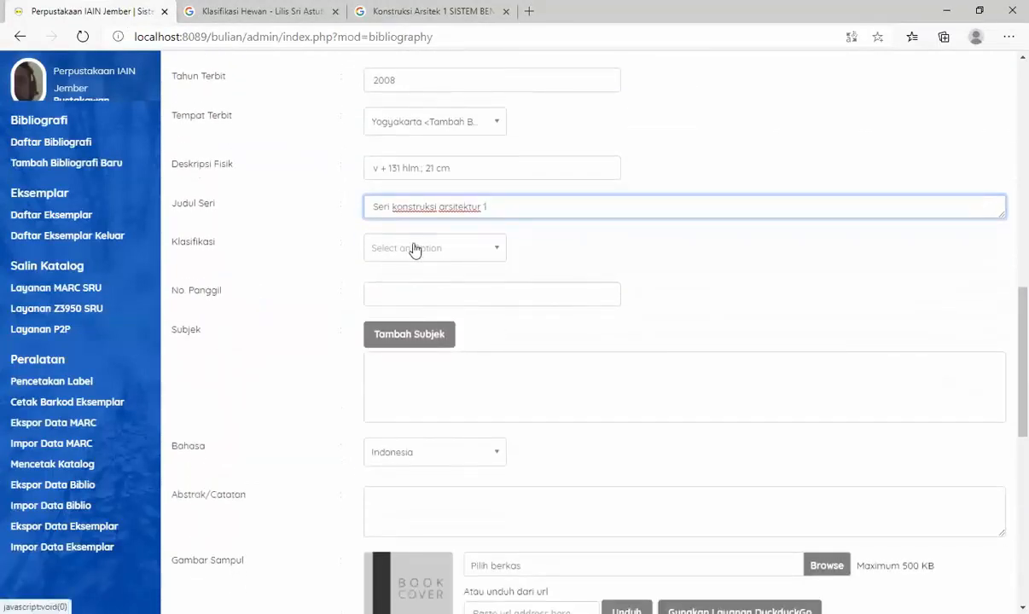
click(630, 62)
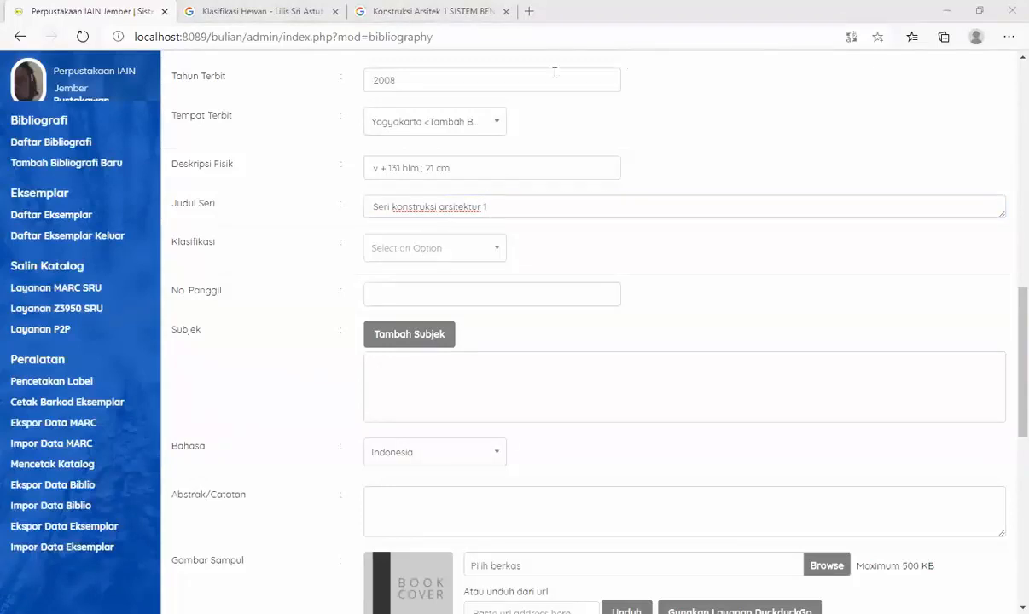
key(alt+Tab)
click(673, 275)
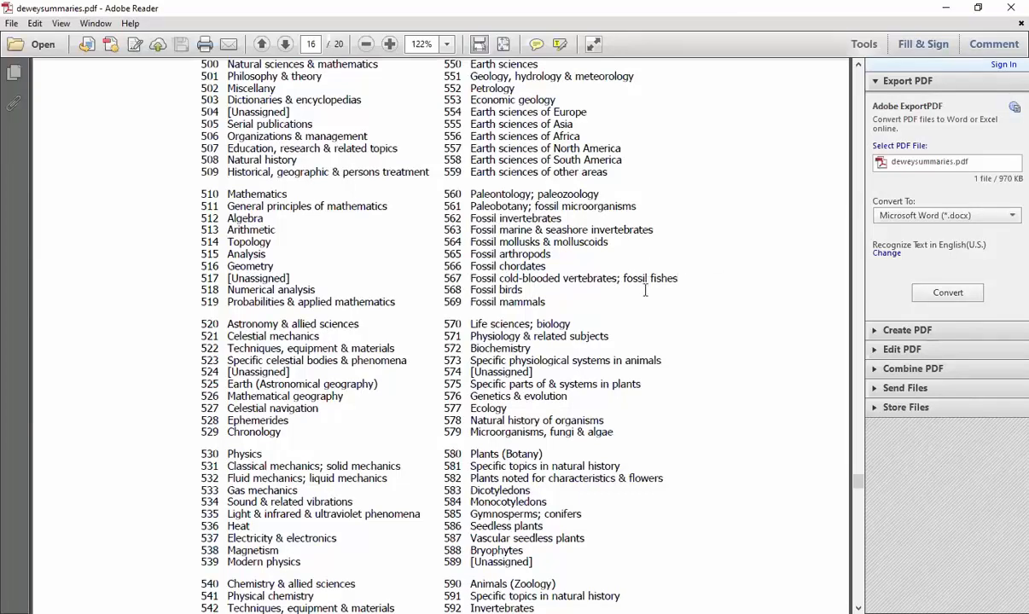
scroll(647, 290, down, 15)
scroll(648, 345, down, 15)
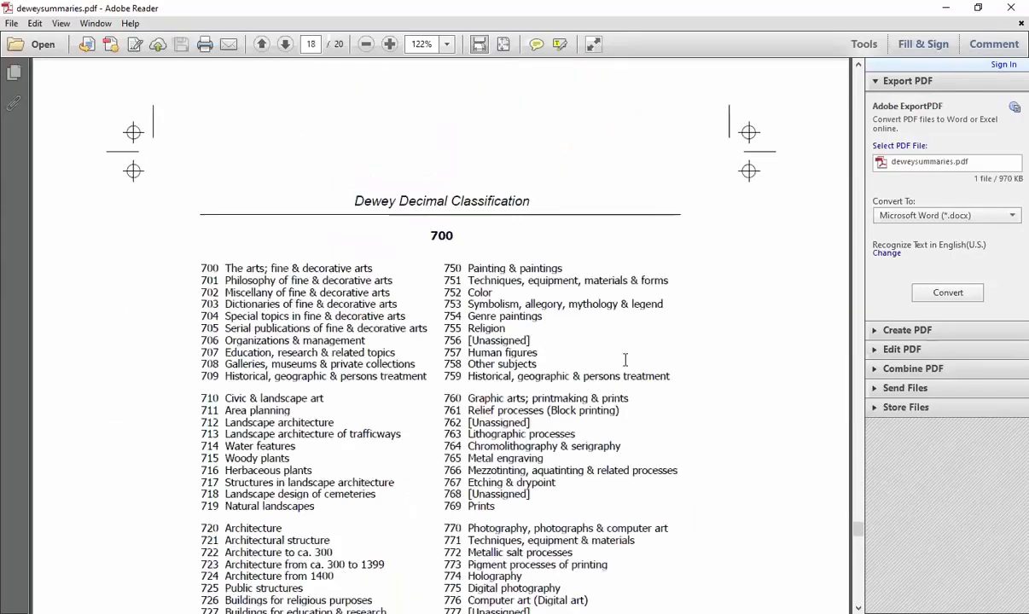
scroll(626, 364, down, 4)
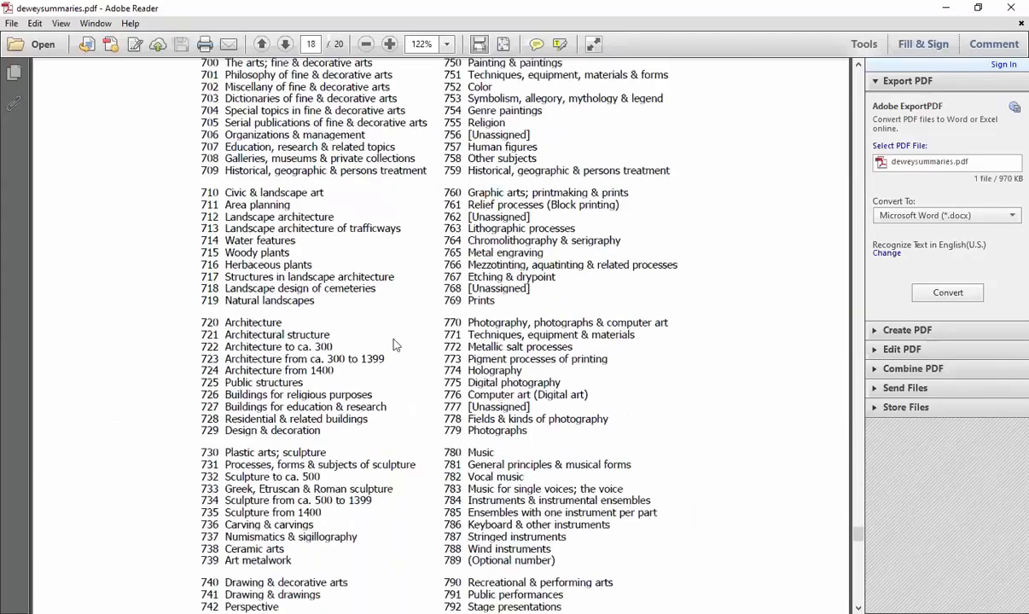
scroll(420, 250, up, 3)
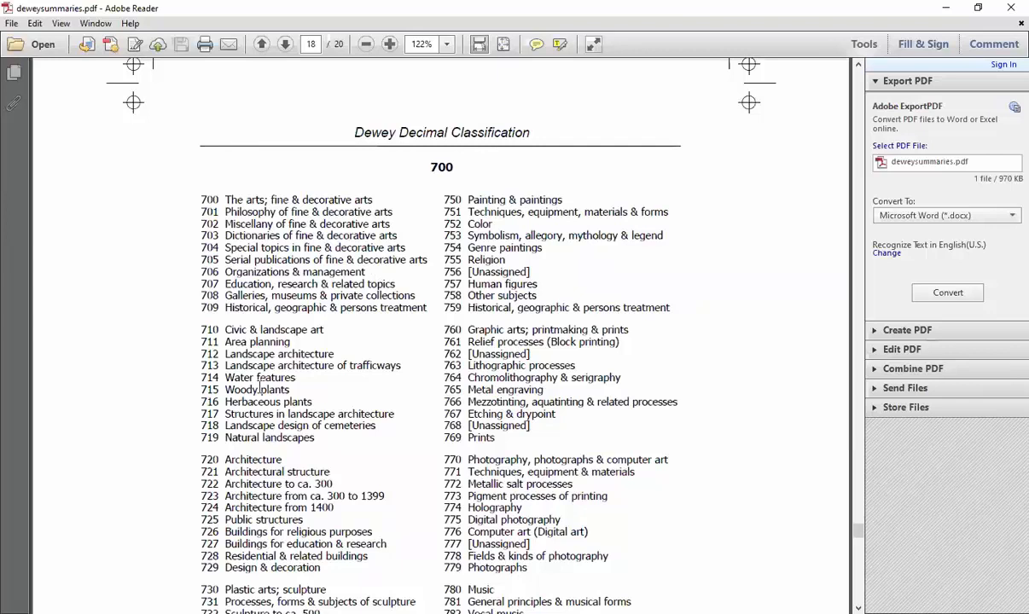
scroll(259, 388, down, 2)
mouse_move(197, 363)
mouse_down()
mouse_move(241, 358)
mouse_move(204, 366)
mouse_move(209, 358)
mouse_up()
click(211, 358)
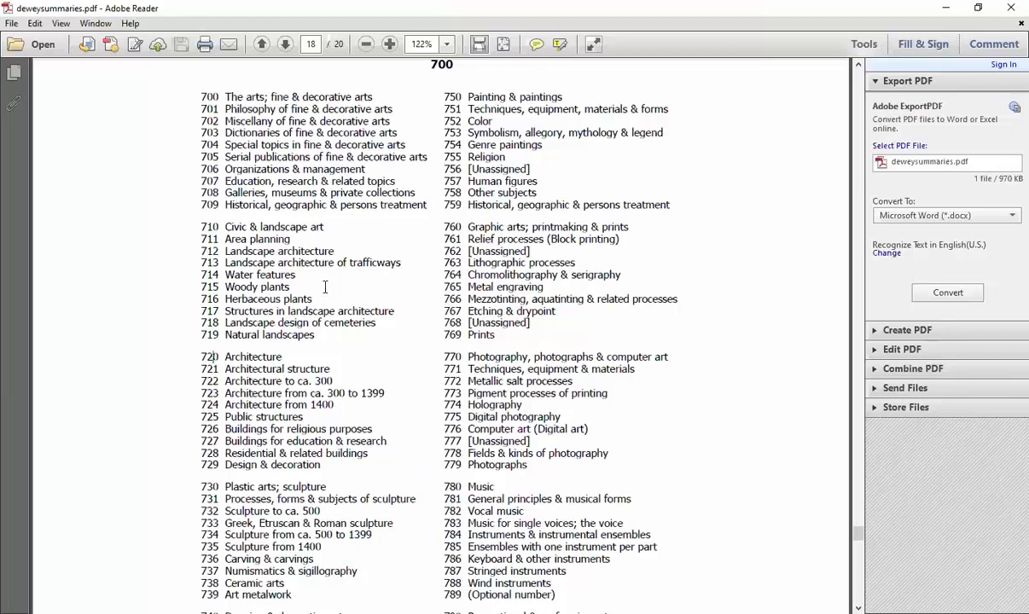
scroll(325, 287, down, 1)
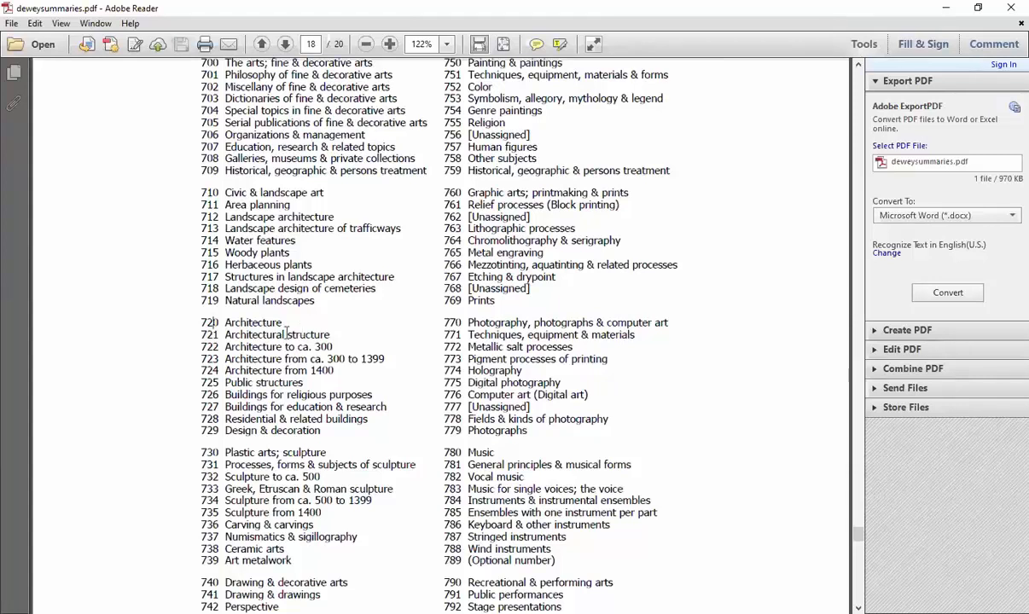
drag(200, 335, 219, 337)
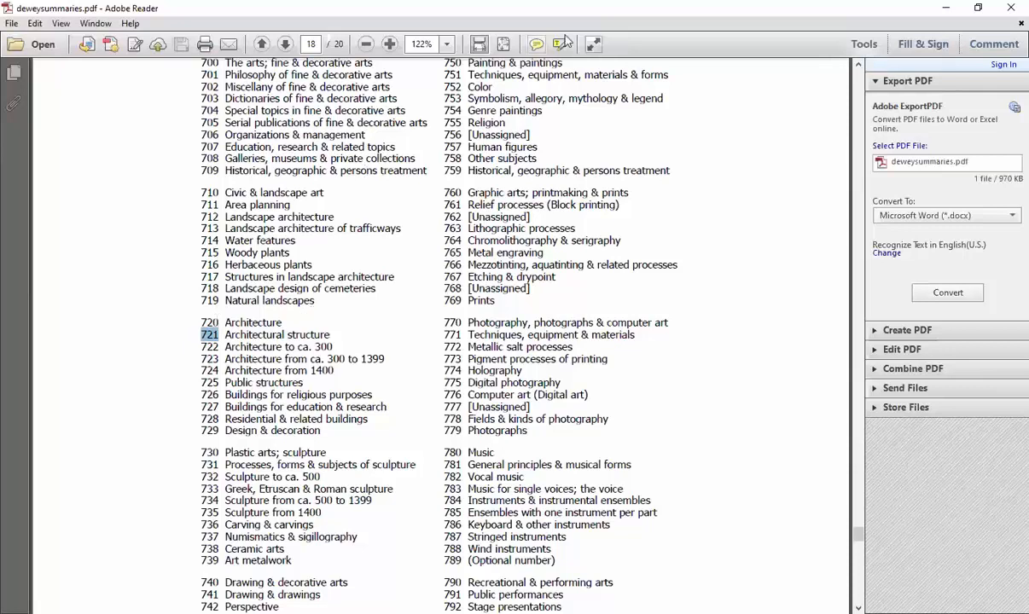
- Return to the library system in the browser and add 721 as a new Klasifikasi entry
key(alt+Tab)
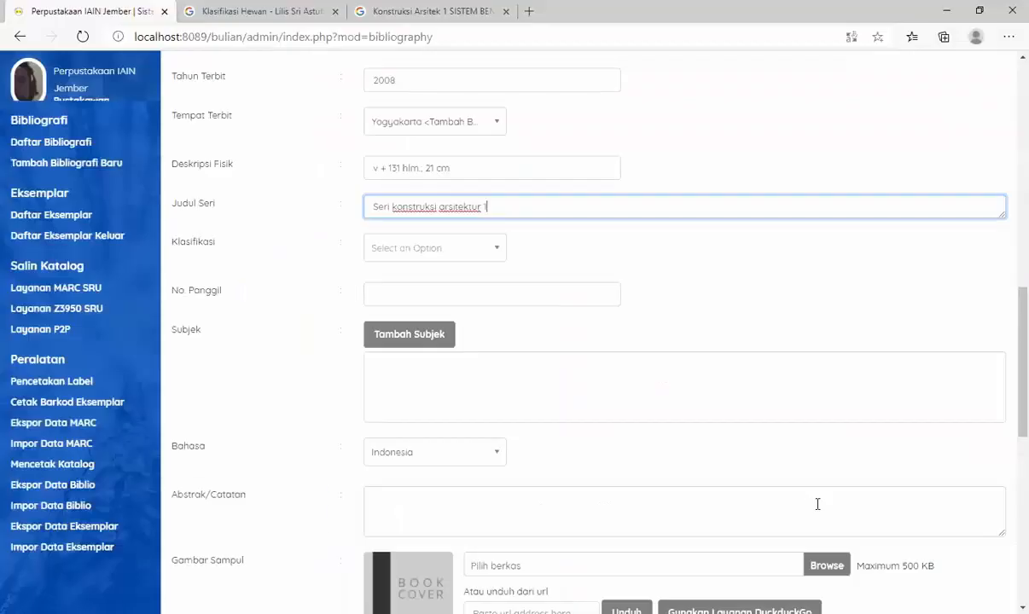
click(411, 255)
text(721)
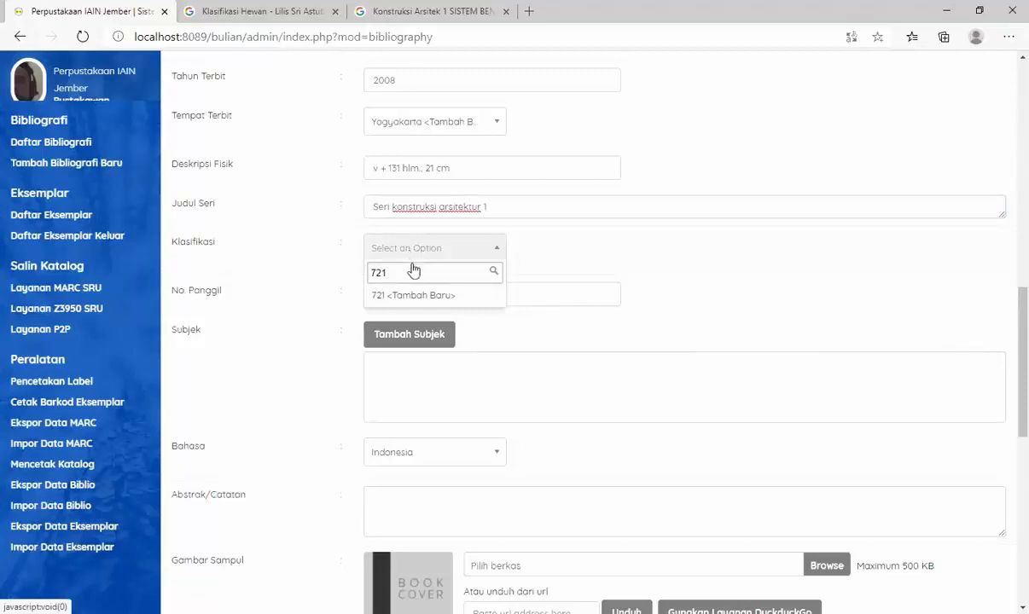
click(418, 296)
- Enter "721 HEI s" as No. Panggil, checking the main author and title at the start of the record
click(497, 295)
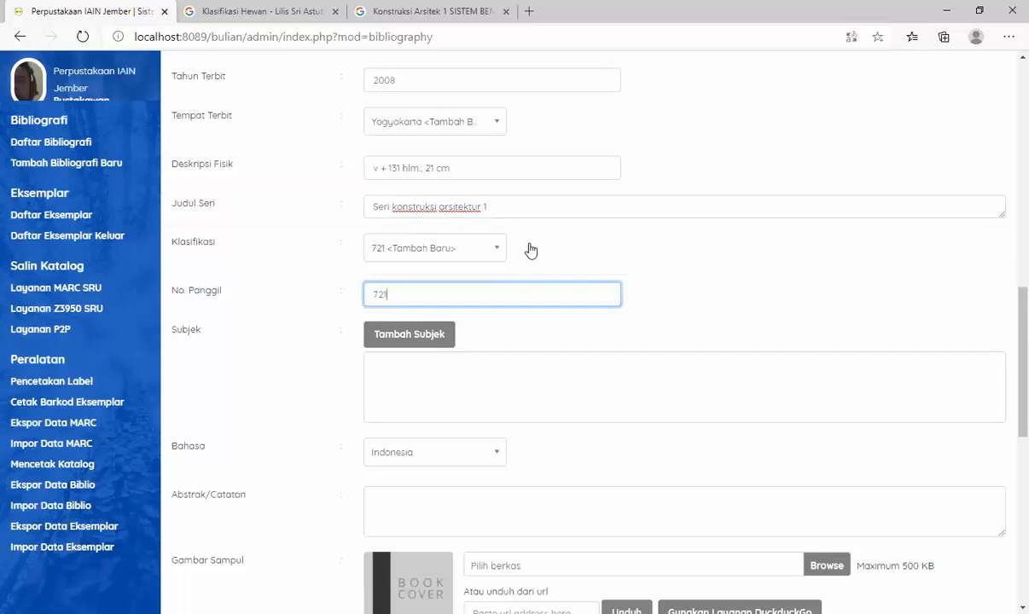
scroll(591, 207, up, 10)
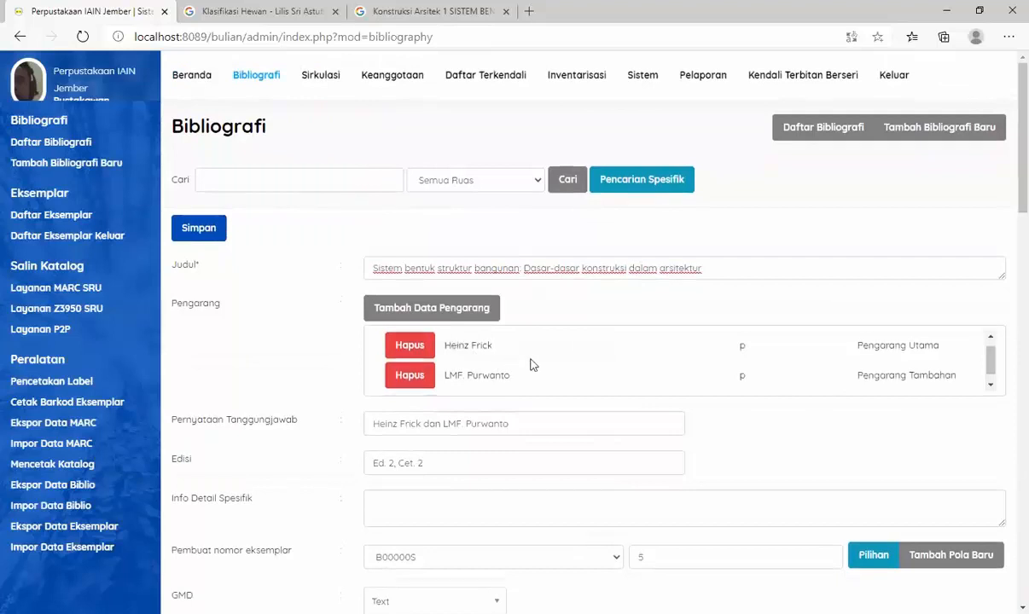
scroll(842, 412, down, 3)
scroll(842, 412, down, 8)
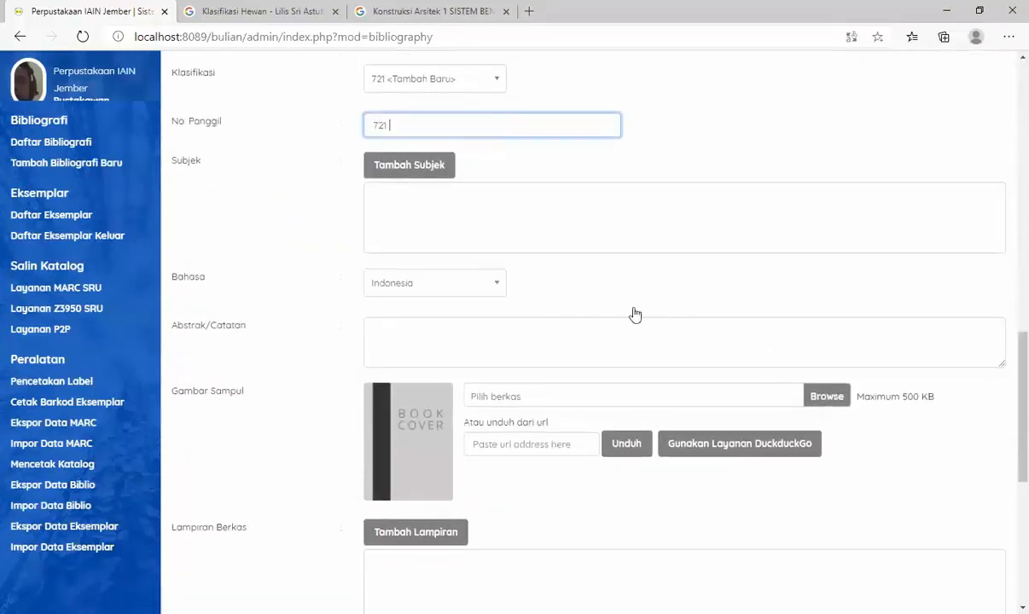
text(HEI)
scroll(719, 120, up, 13)
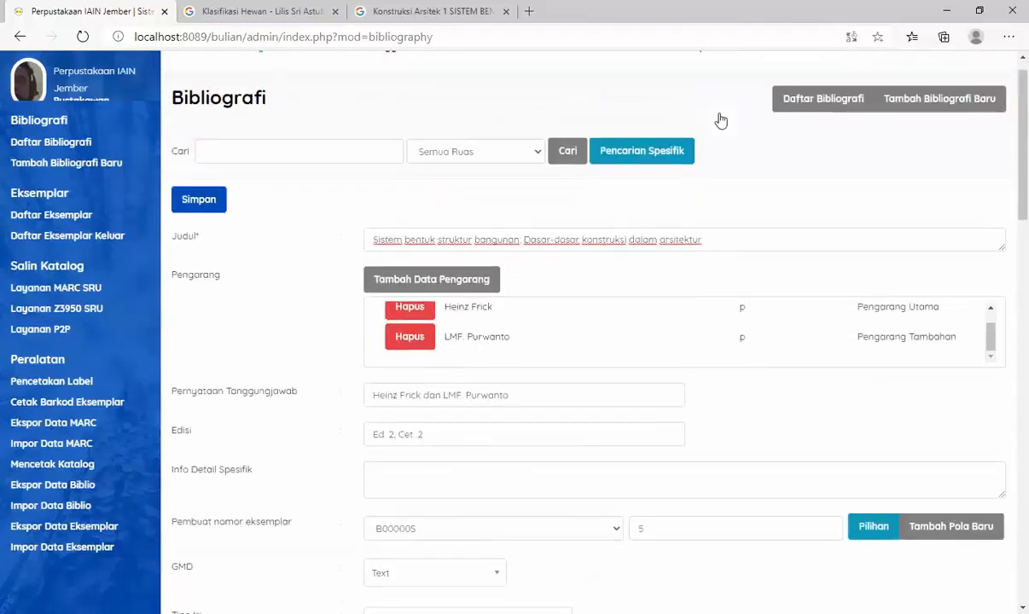
scroll(670, 316, down, 12)
text(I s)
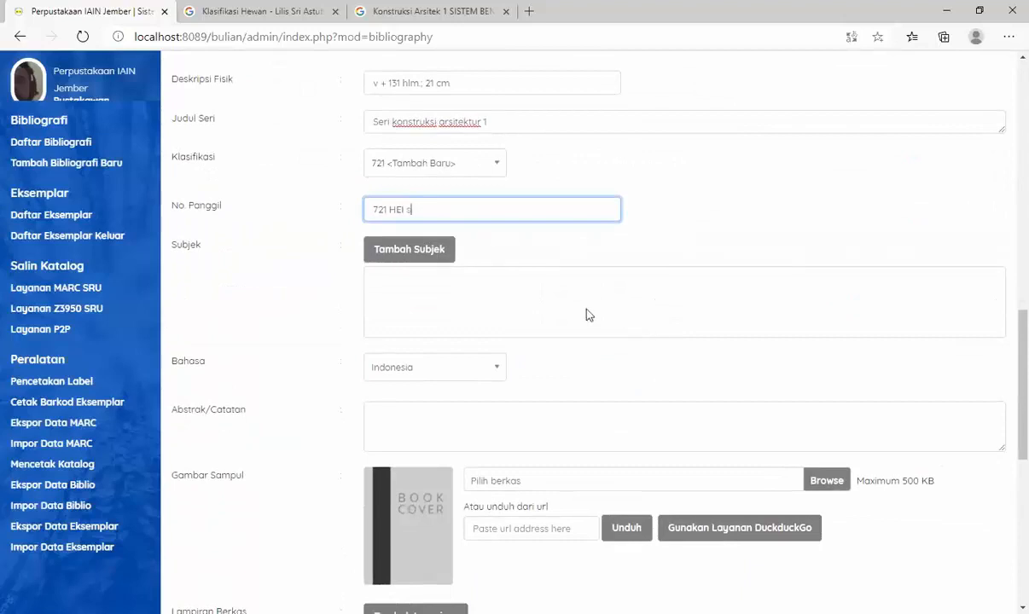
- Add "Struktur bangunan" as the primary subject topic of the record, checking the book's title page on Google Books first
click(414, 264)
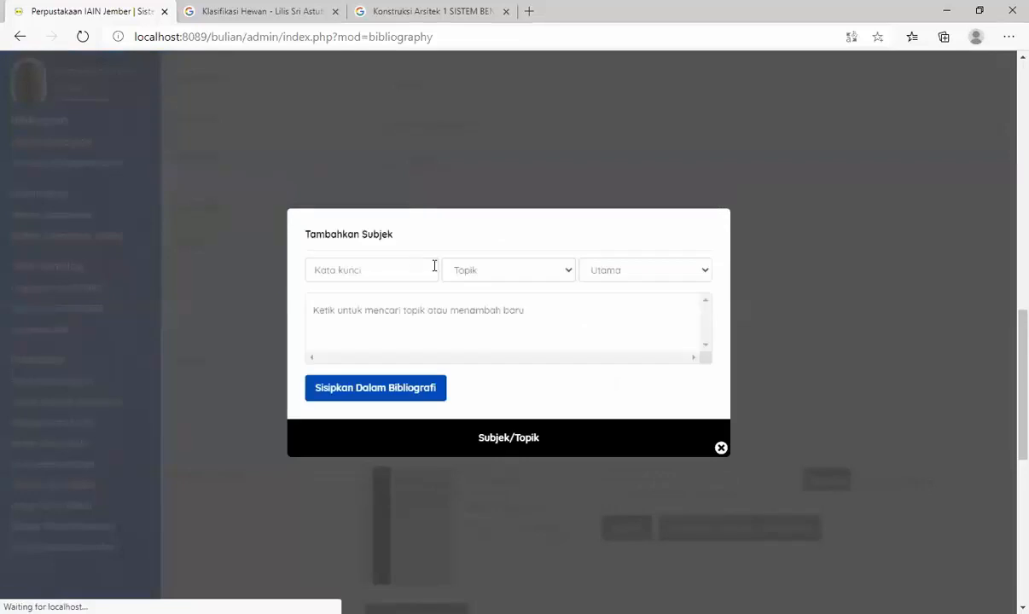
click(401, 12)
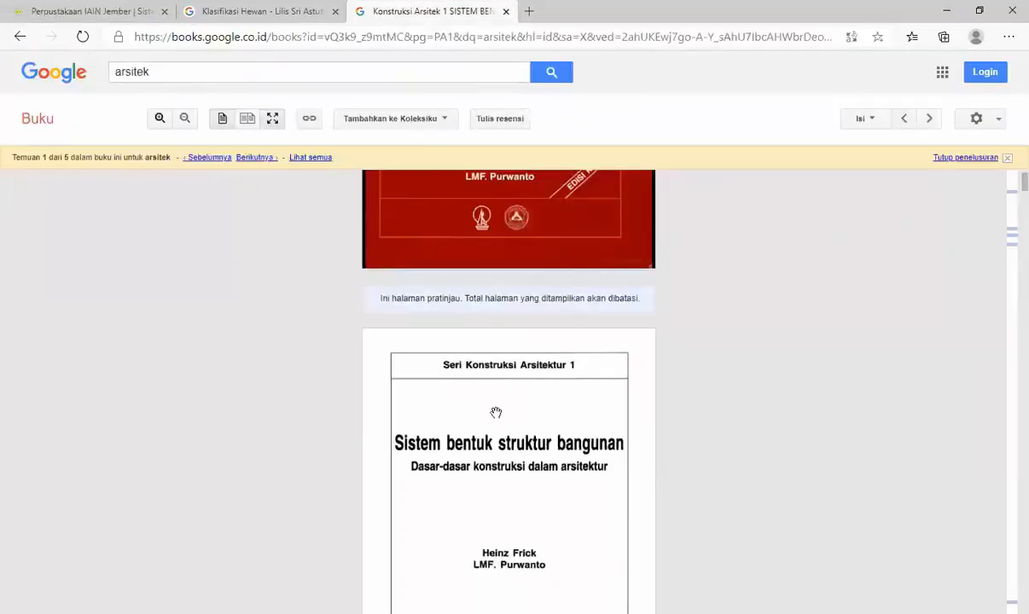
click(55, 12)
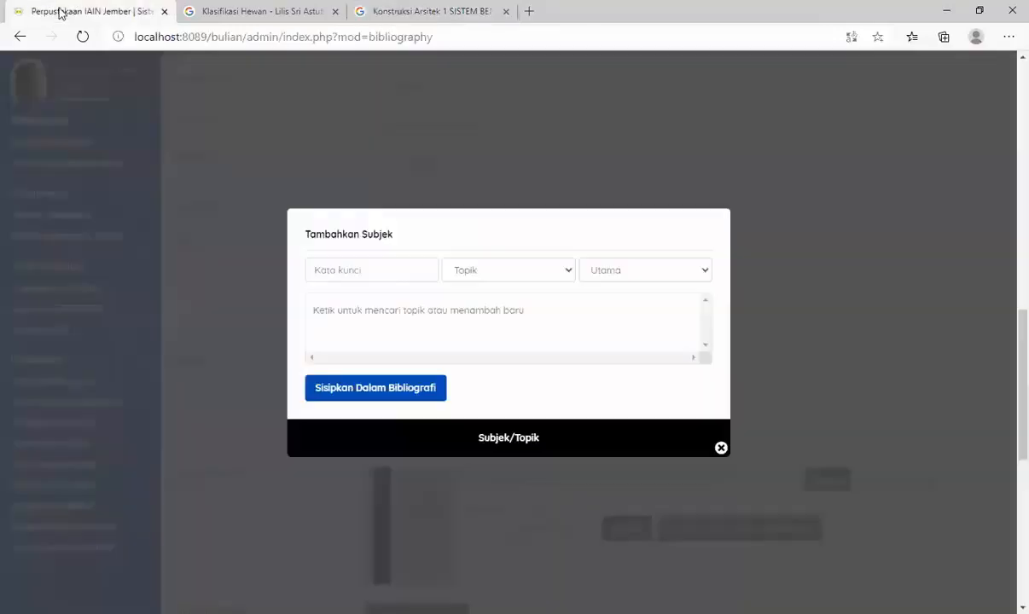
click(345, 261)
text(Str)
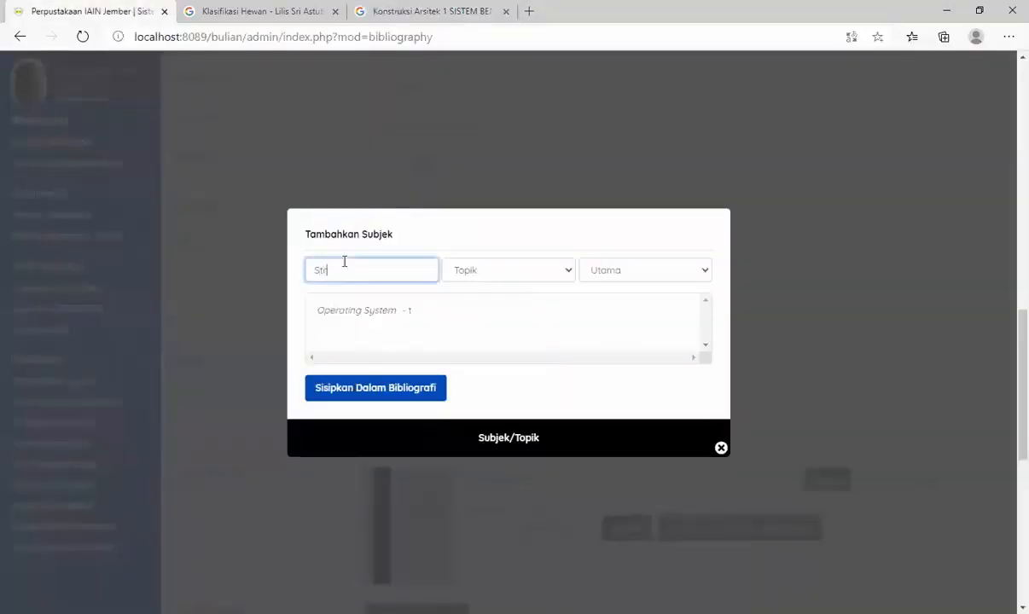
text(uktur bangunan)
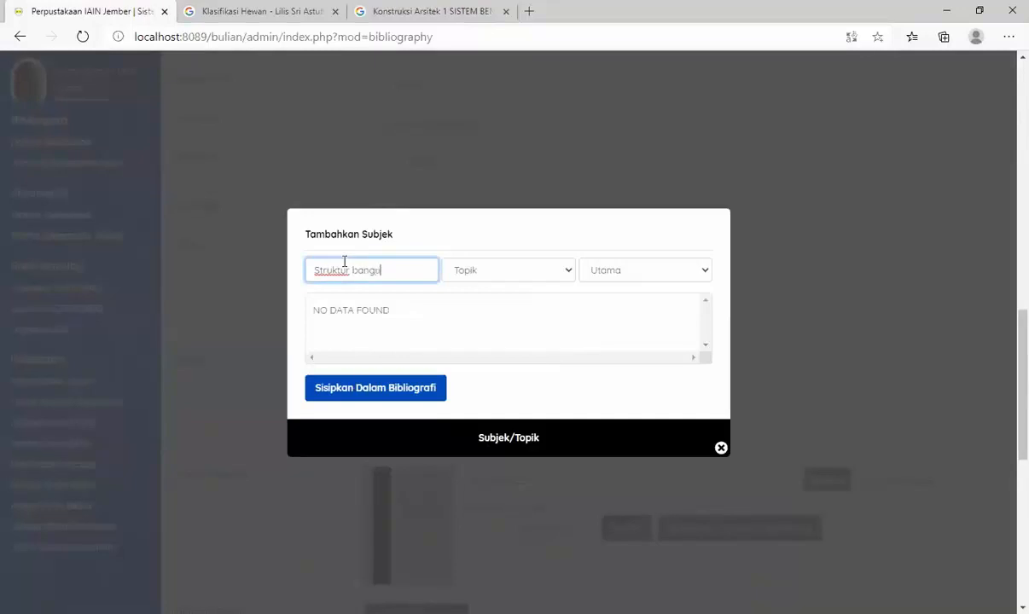
click(416, 389)
- Add "Arsitektur" as an additional subject topic and close the subject form
click(384, 267)
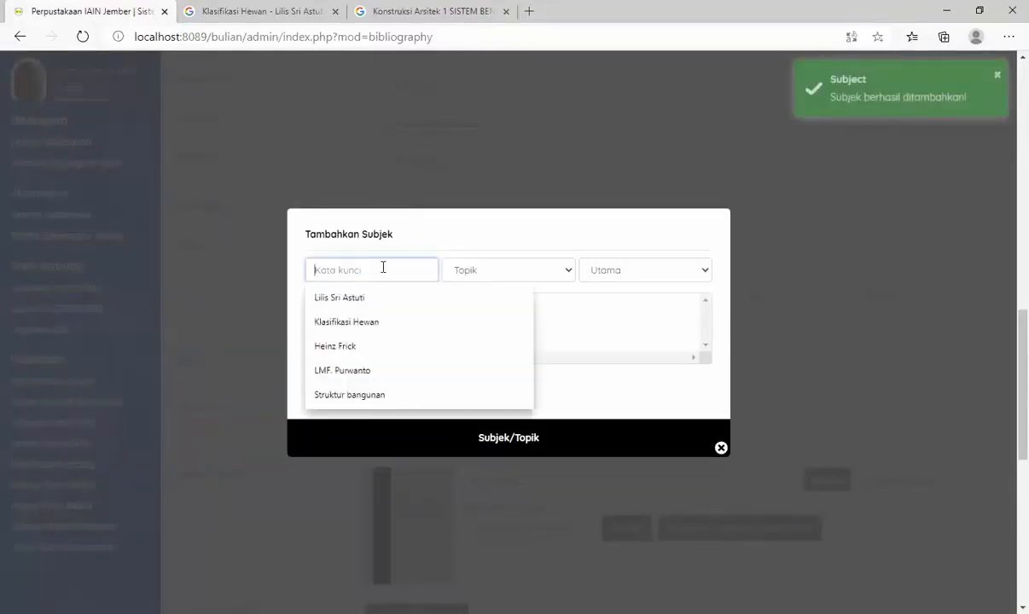
text(Arsitektur)
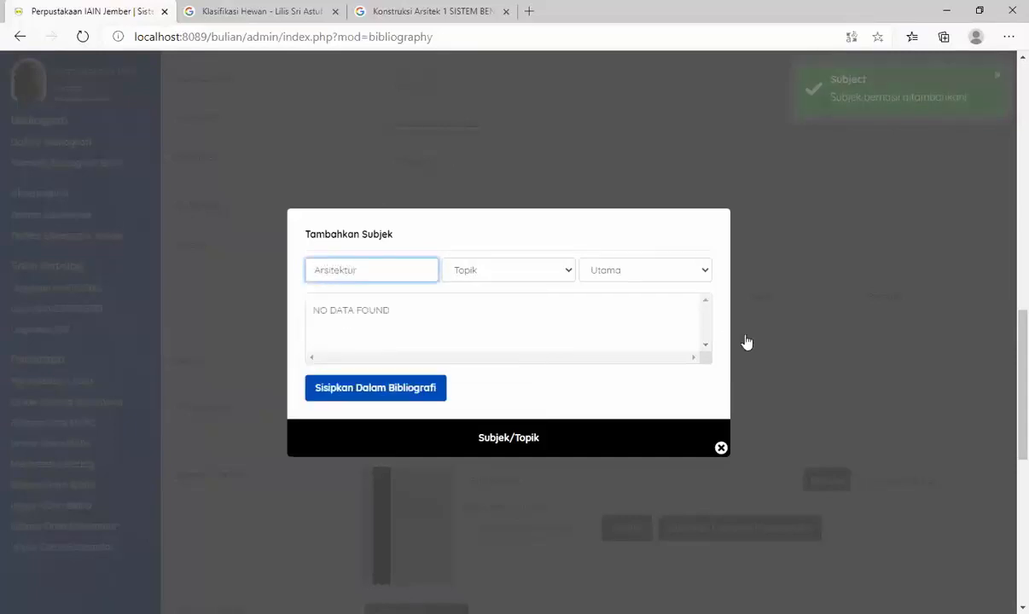
click(626, 270)
click(614, 304)
click(442, 392)
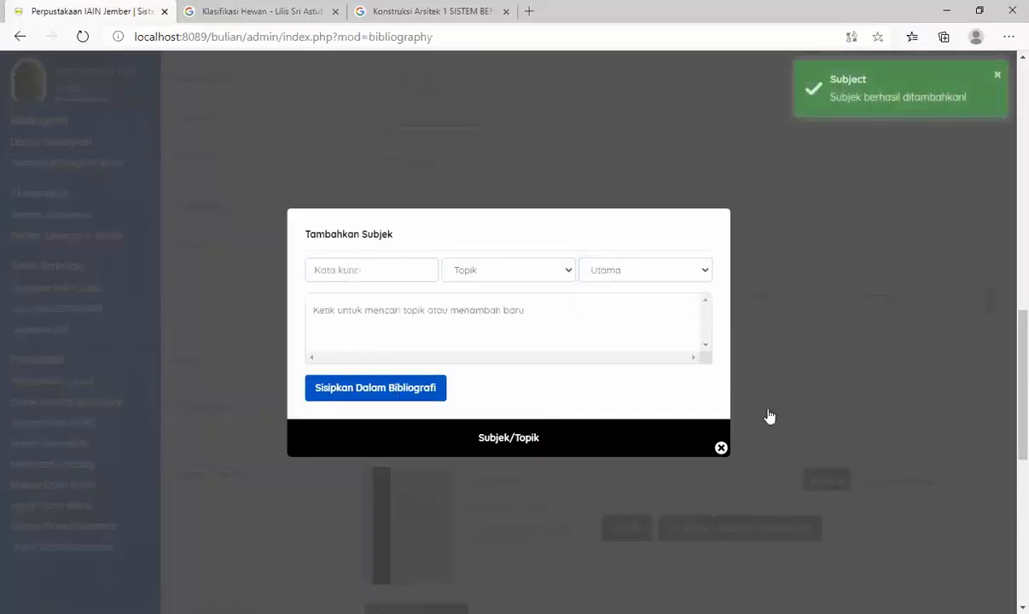
click(721, 448)
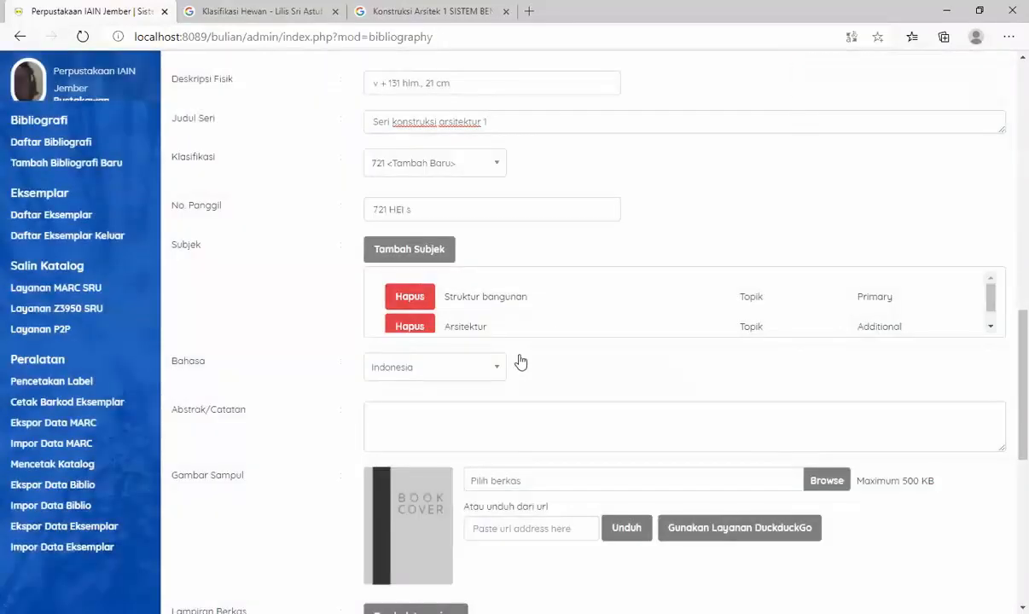
- Save the new bibliographic record and check its authors and item copies in Data Koleksi
scroll(516, 375, down, 1)
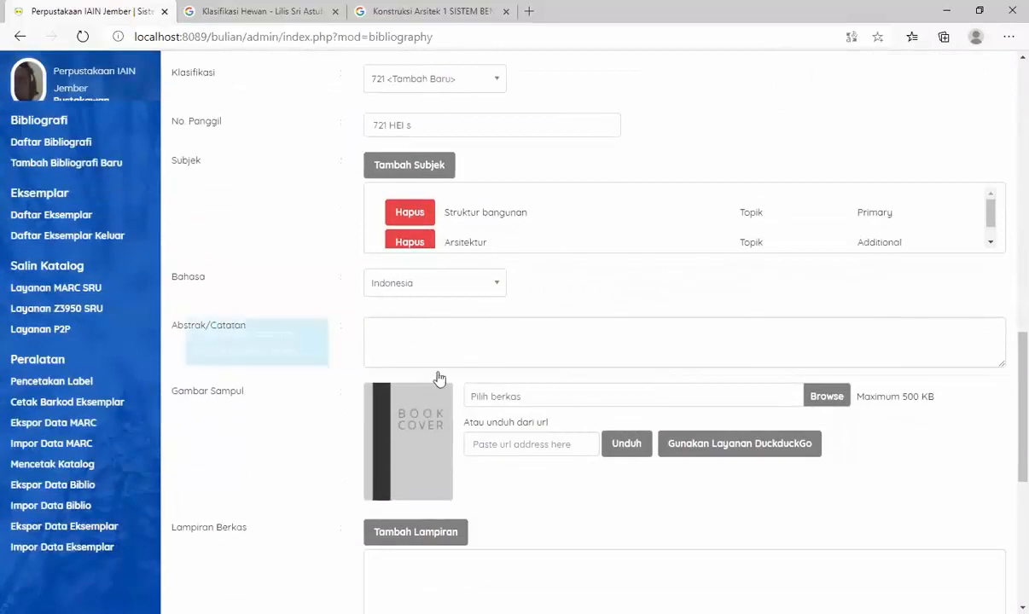
scroll(454, 427, down, 4)
scroll(401, 401, down, 2)
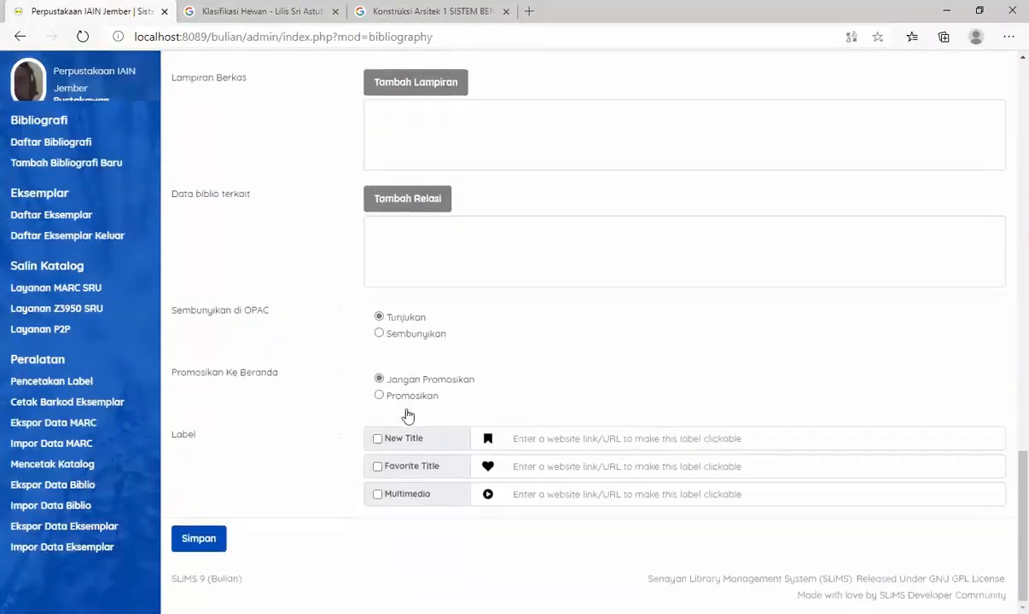
click(199, 539)
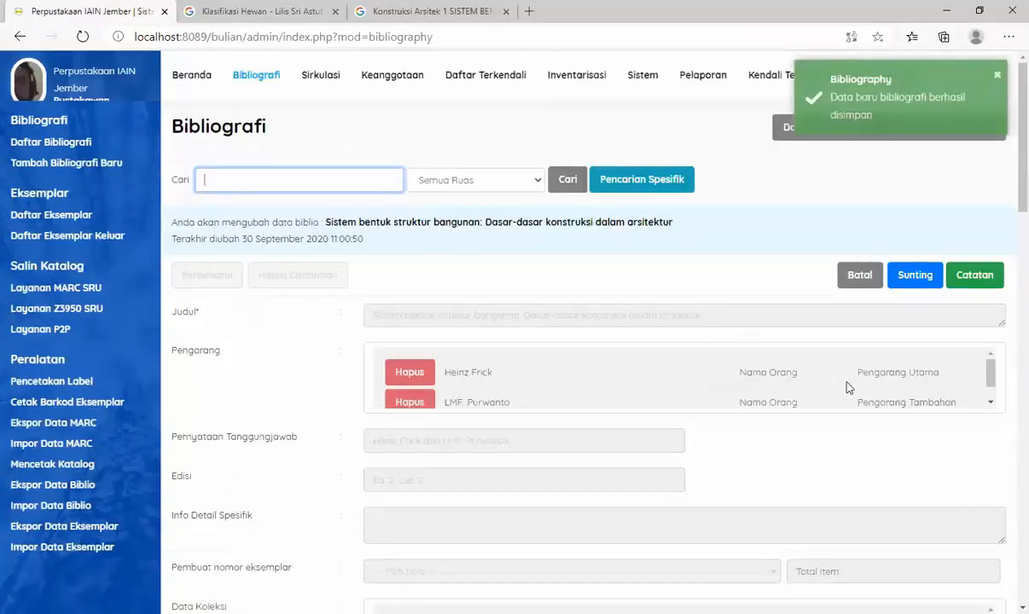
scroll(896, 427, down, 2)
scroll(894, 413, down, 1)
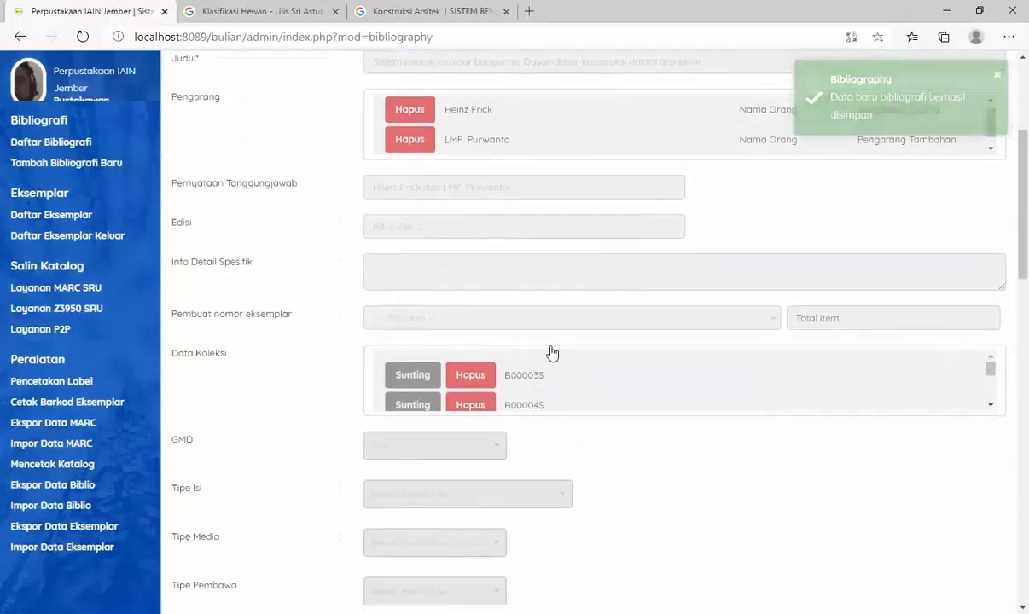
scroll(533, 375, down, 3)
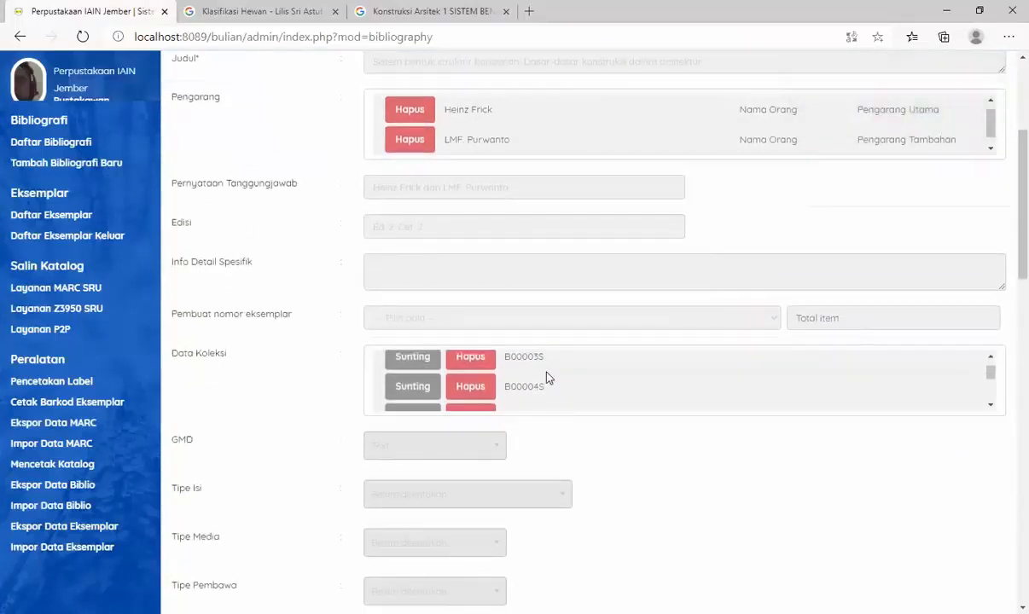
- Display the full bibliography list to check the catalogued books, and log out of the library system
scroll(548, 378, up, 3)
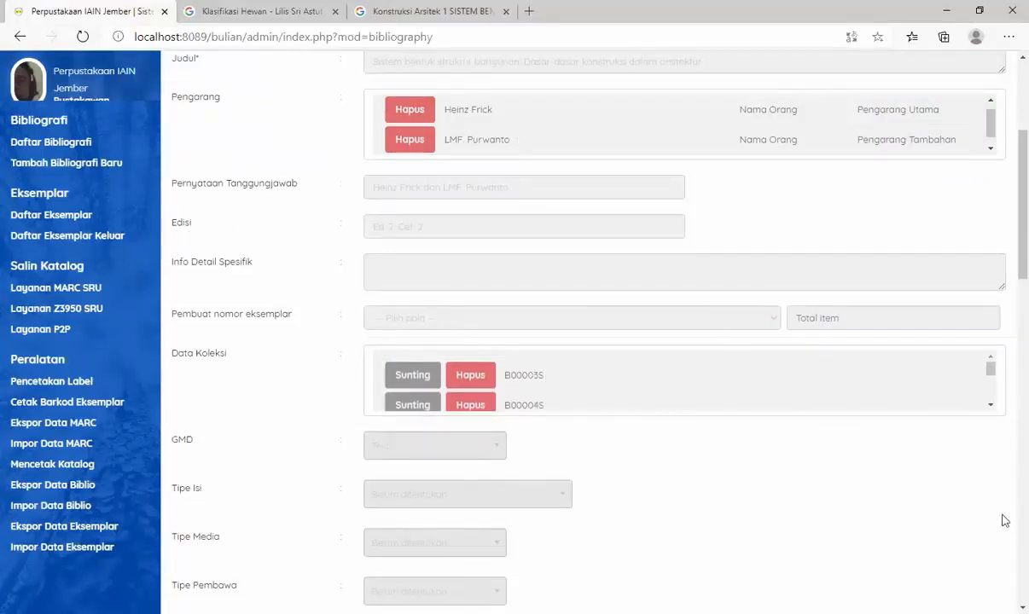
scroll(322, 233, up, 3)
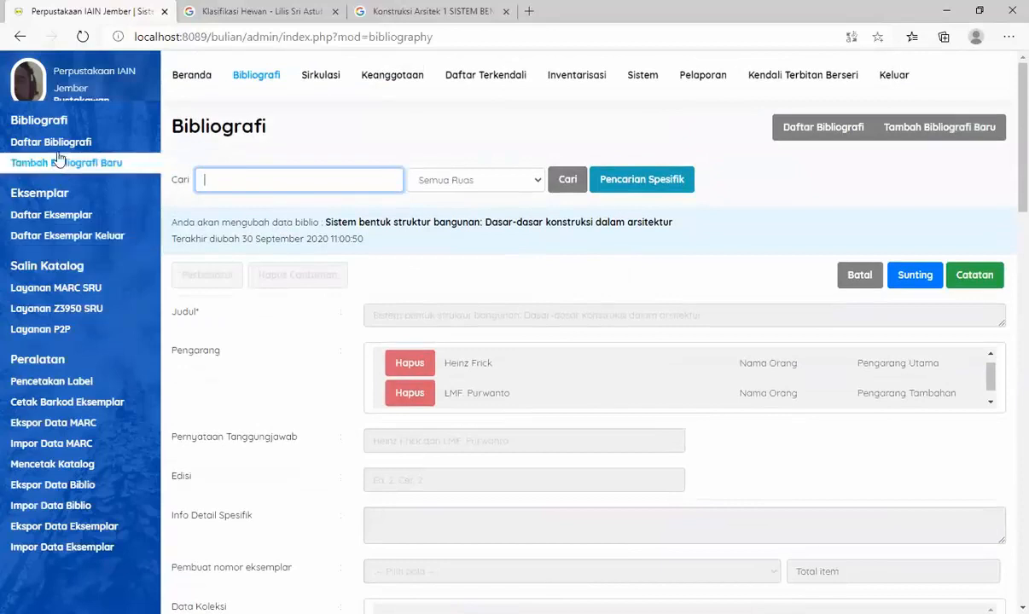
click(34, 147)
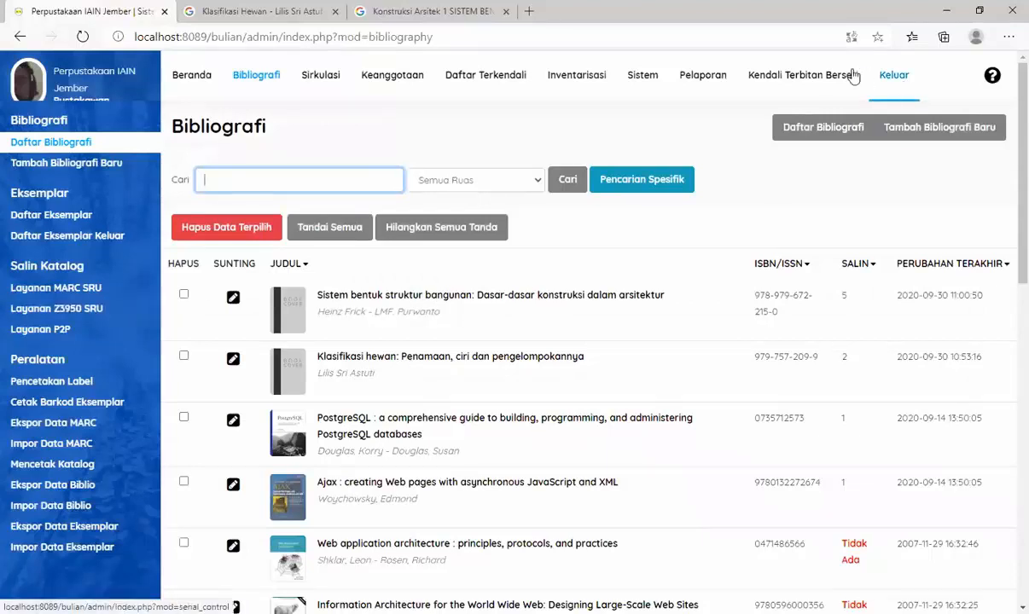
click(897, 83)
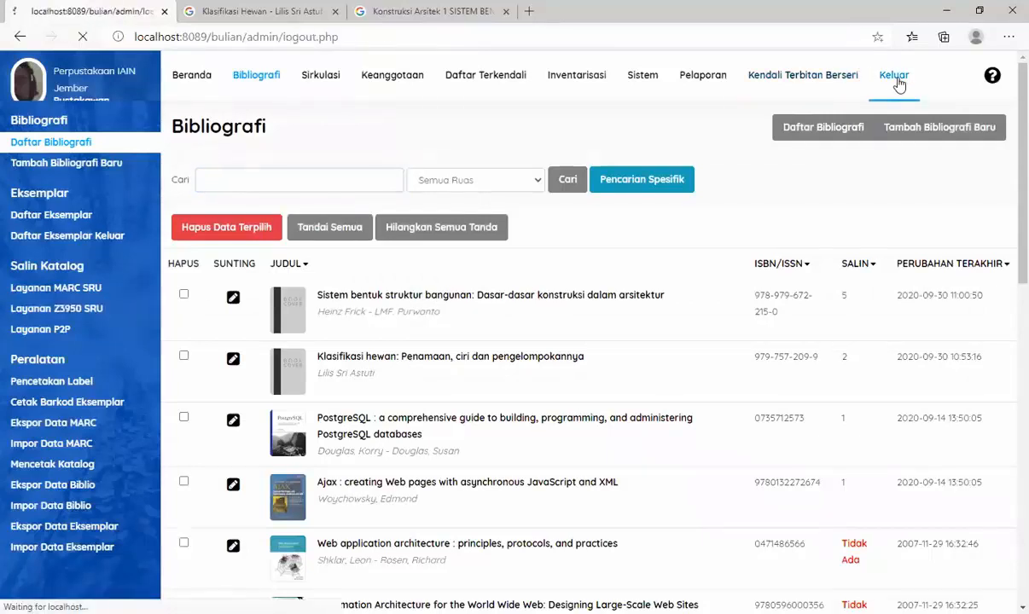